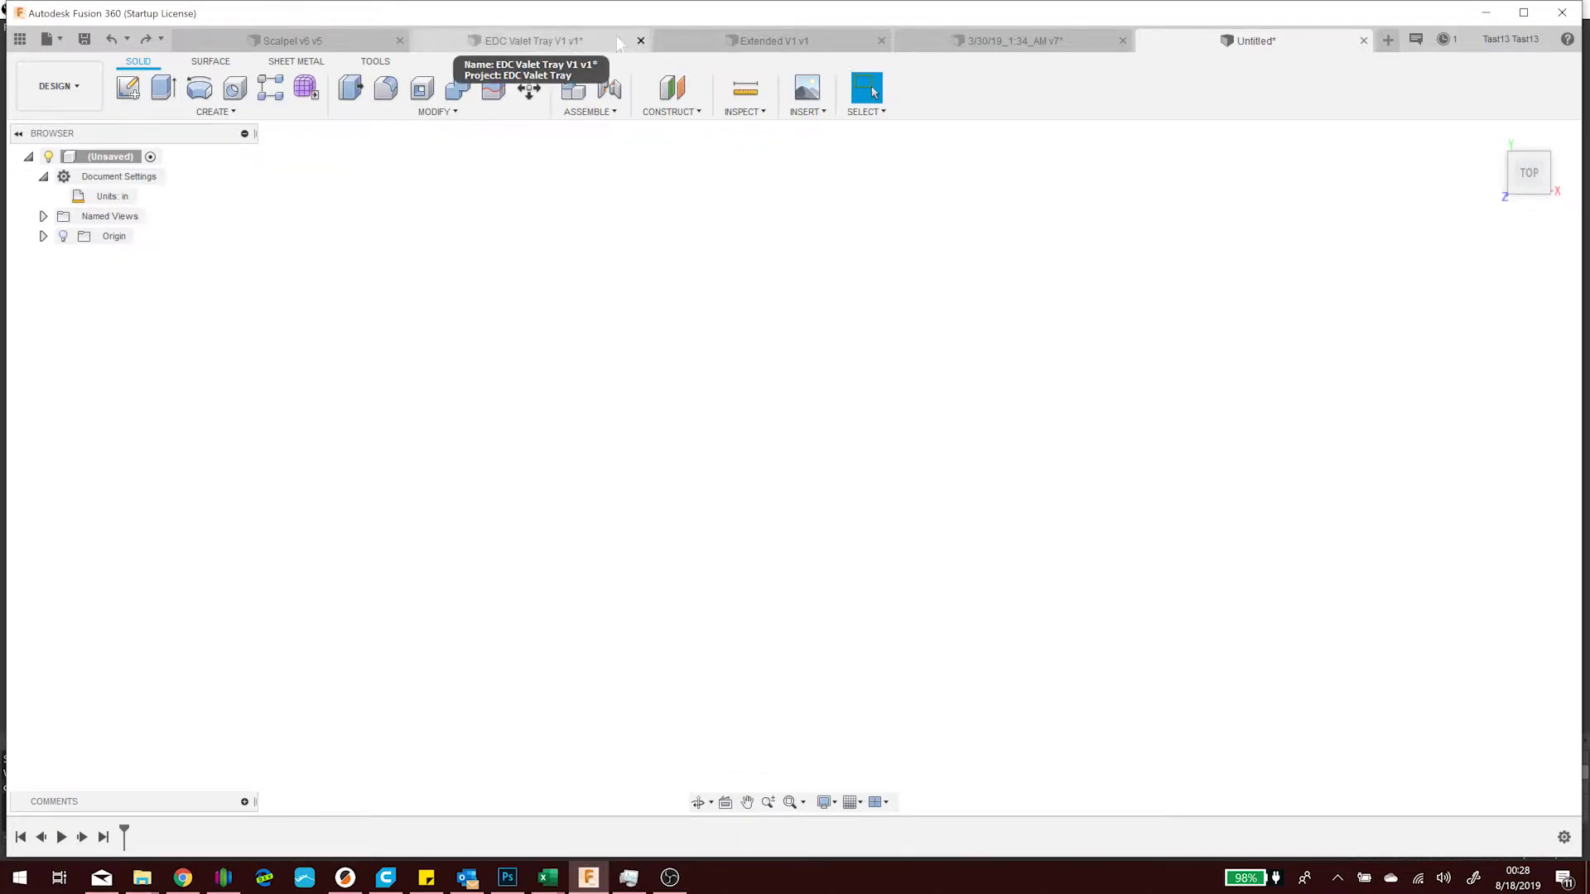
Make the EDC Valet Tray V1 design the active document
{"action": "left_click", "coordinate": [543, 38]}
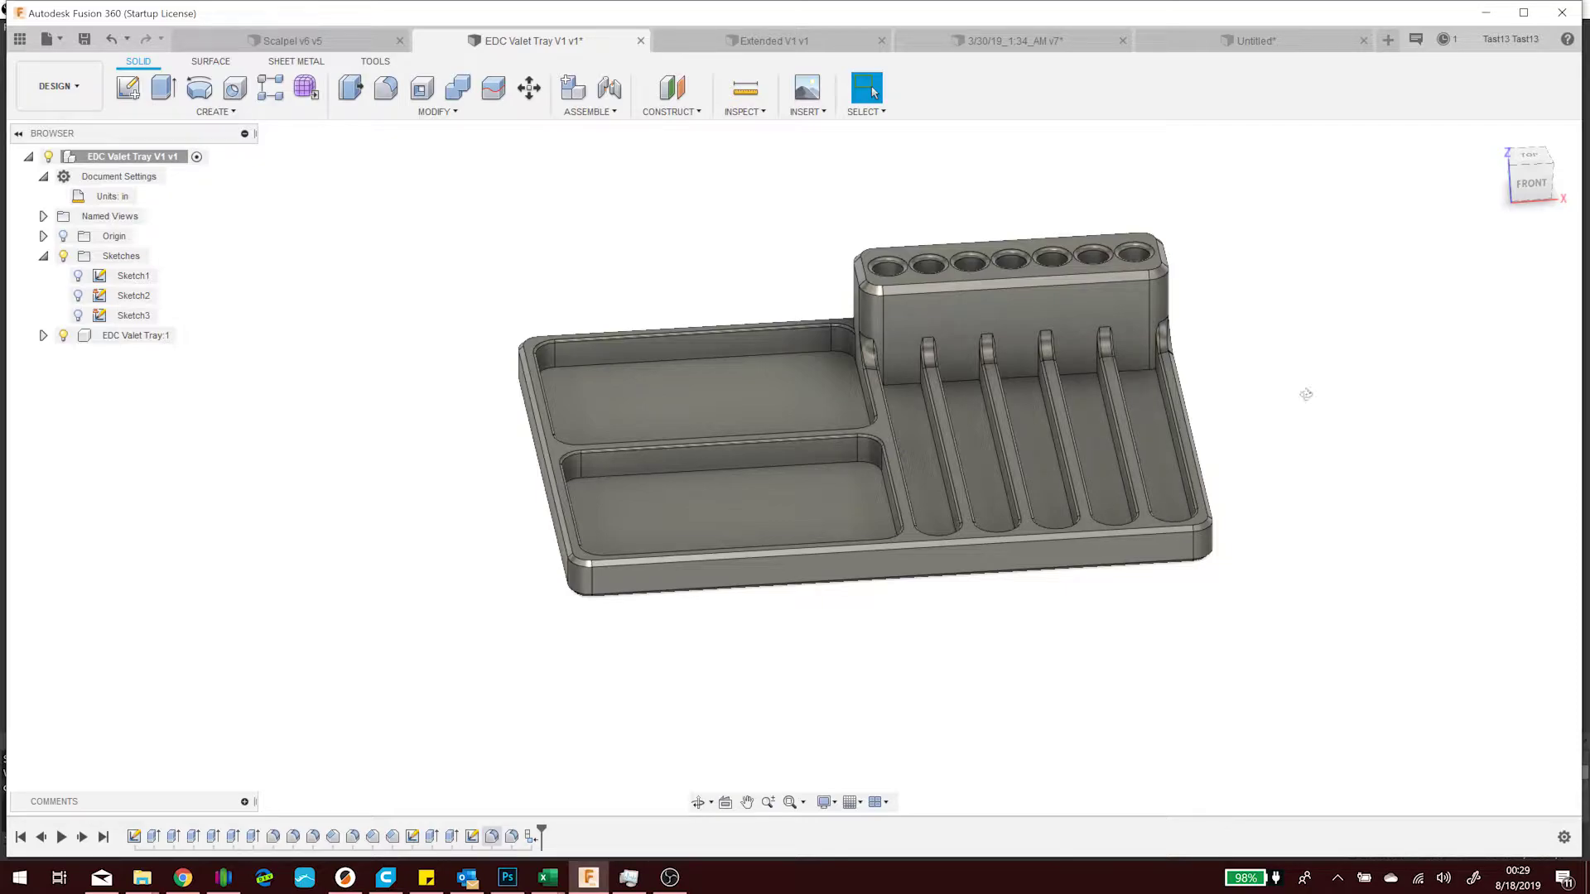
Orbit the tray toward the FRONT view and collapse Document Settings in the Browser
{"action": "mouse_move", "coordinate": [1304, 395]}
{"action": "middle_mouse_down", "text": "shift"}
{"action": "mouse_move", "coordinate": [1295, 455]}
{"action": "mouse_move", "coordinate": [1312, 362]}
{"action": "mouse_move", "coordinate": [1291, 493]}
{"action": "mouse_move", "coordinate": [1314, 450]}
{"action": "mouse_move", "coordinate": [1314, 390]}
{"action": "middle_mouse_up", "text": "shift"}
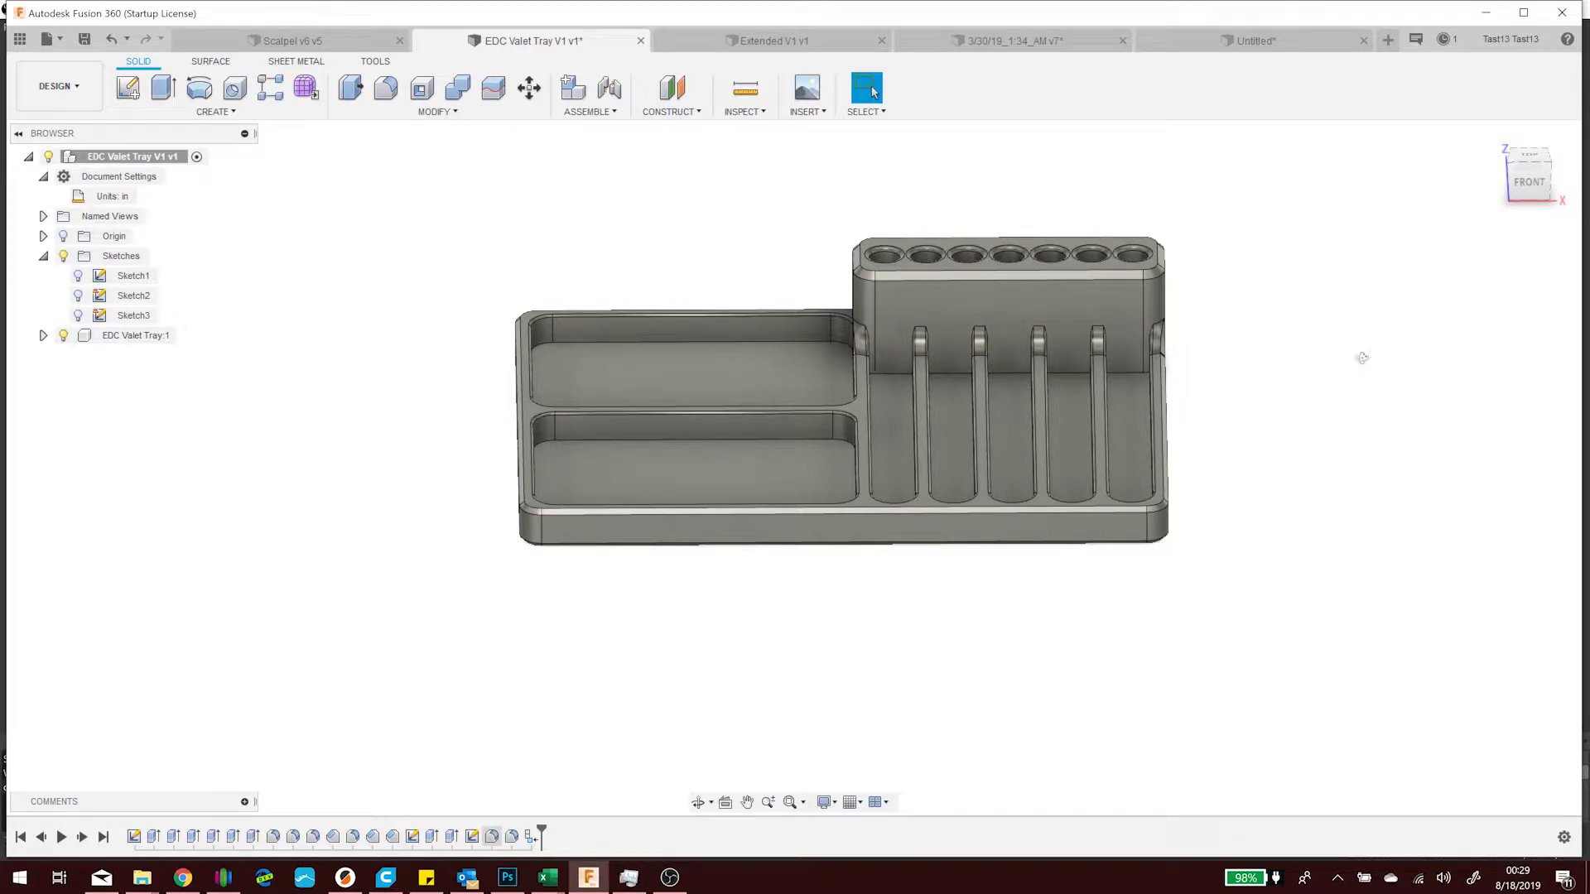
{"action": "mouse_move", "coordinate": [1364, 360]}
{"action": "middle_mouse_down", "text": "shift"}
{"action": "mouse_move", "coordinate": [1364, 442]}
{"action": "mouse_move", "coordinate": [1366, 364]}
{"action": "middle_mouse_up", "text": "shift"}
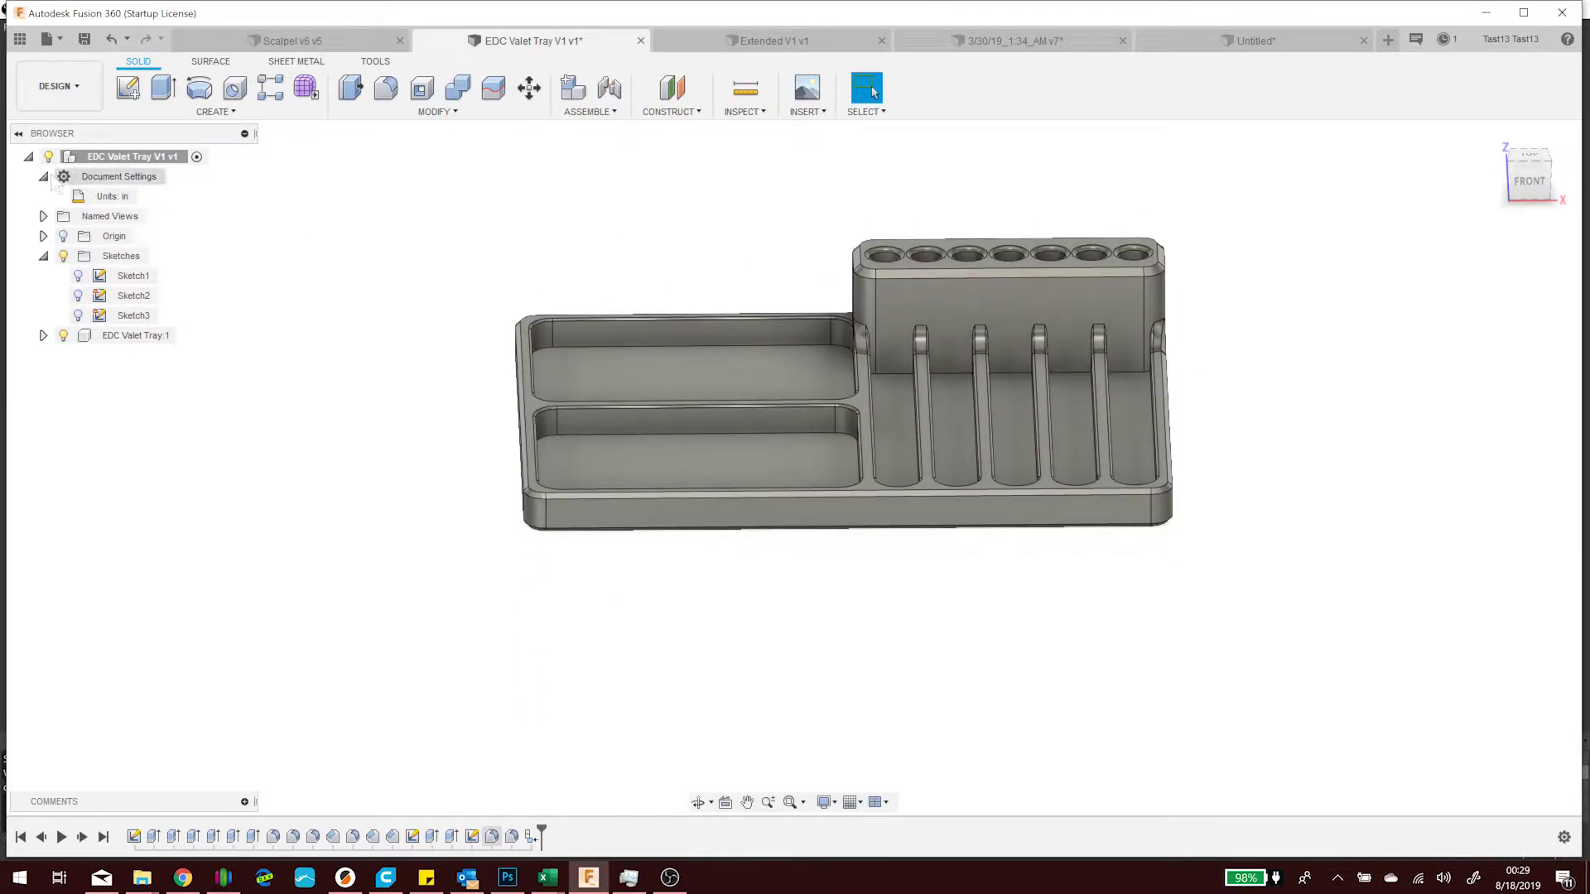
{"action": "left_click", "coordinate": [43, 176]}
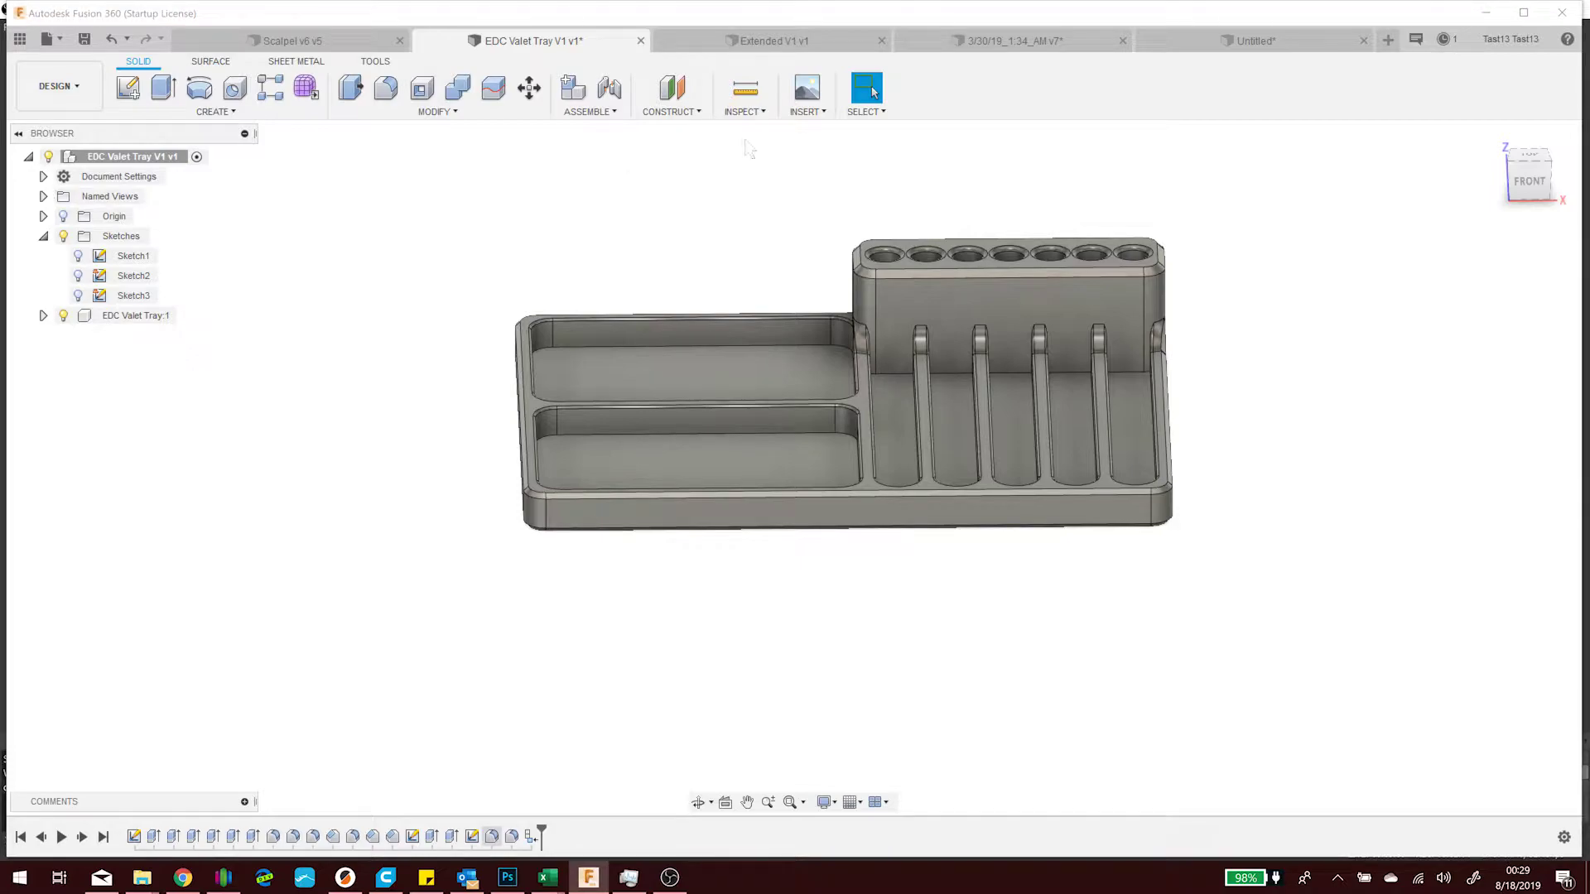
From a top view, measure the upper-left compartment's edge-to-edge width: 5.285 in
{"action": "left_click", "coordinate": [745, 87]}
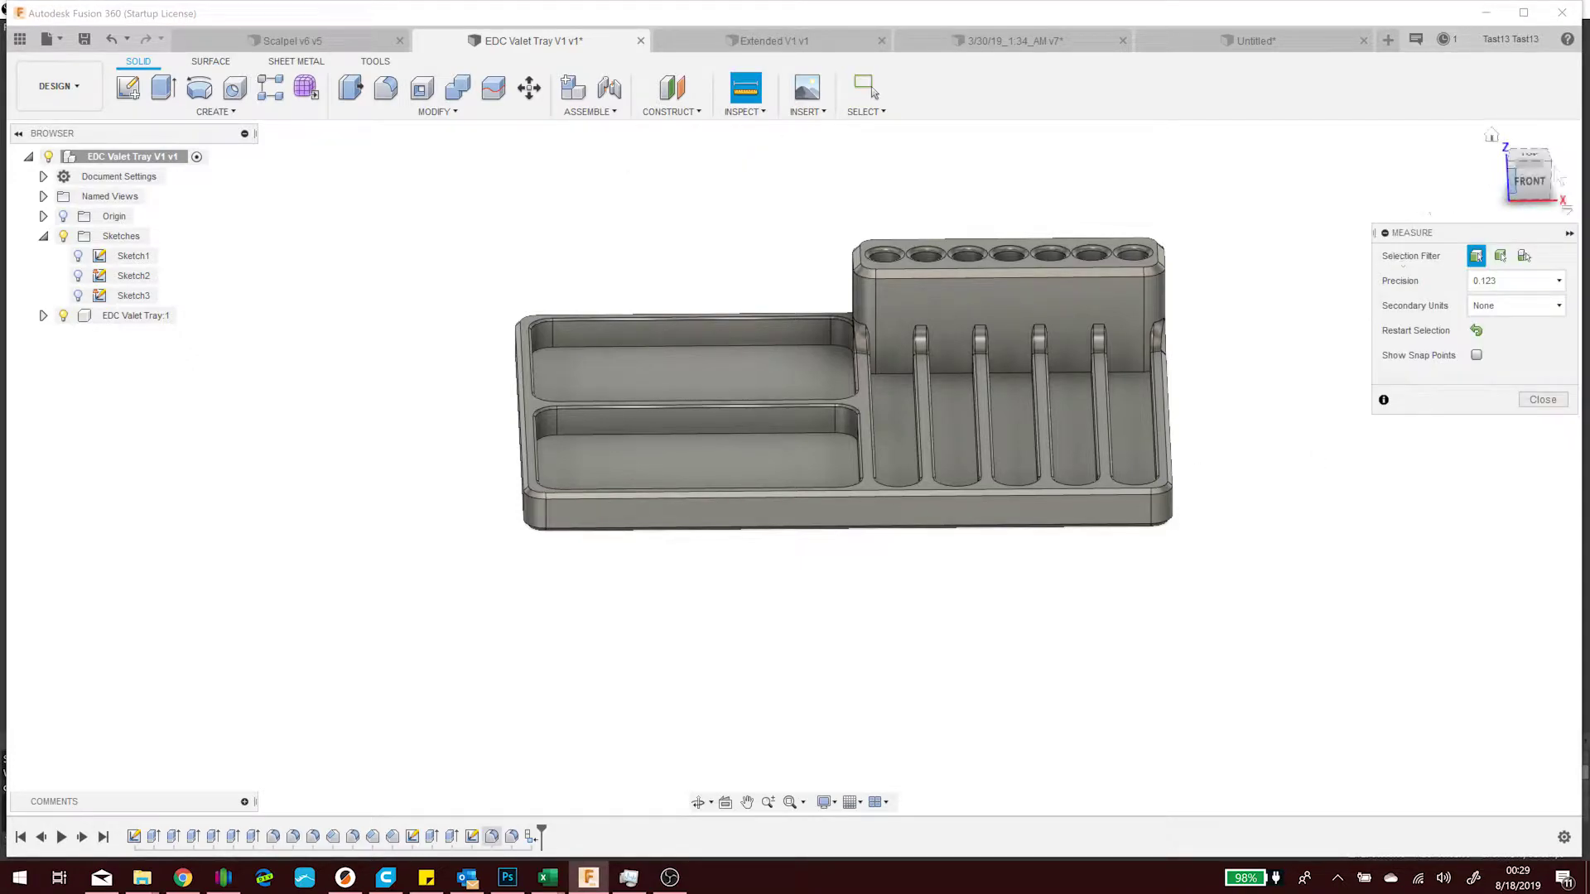
{"action": "middle_click_drag", "start_coordinate": [986, 348], "coordinate": [986, 414], "text": "shift"}
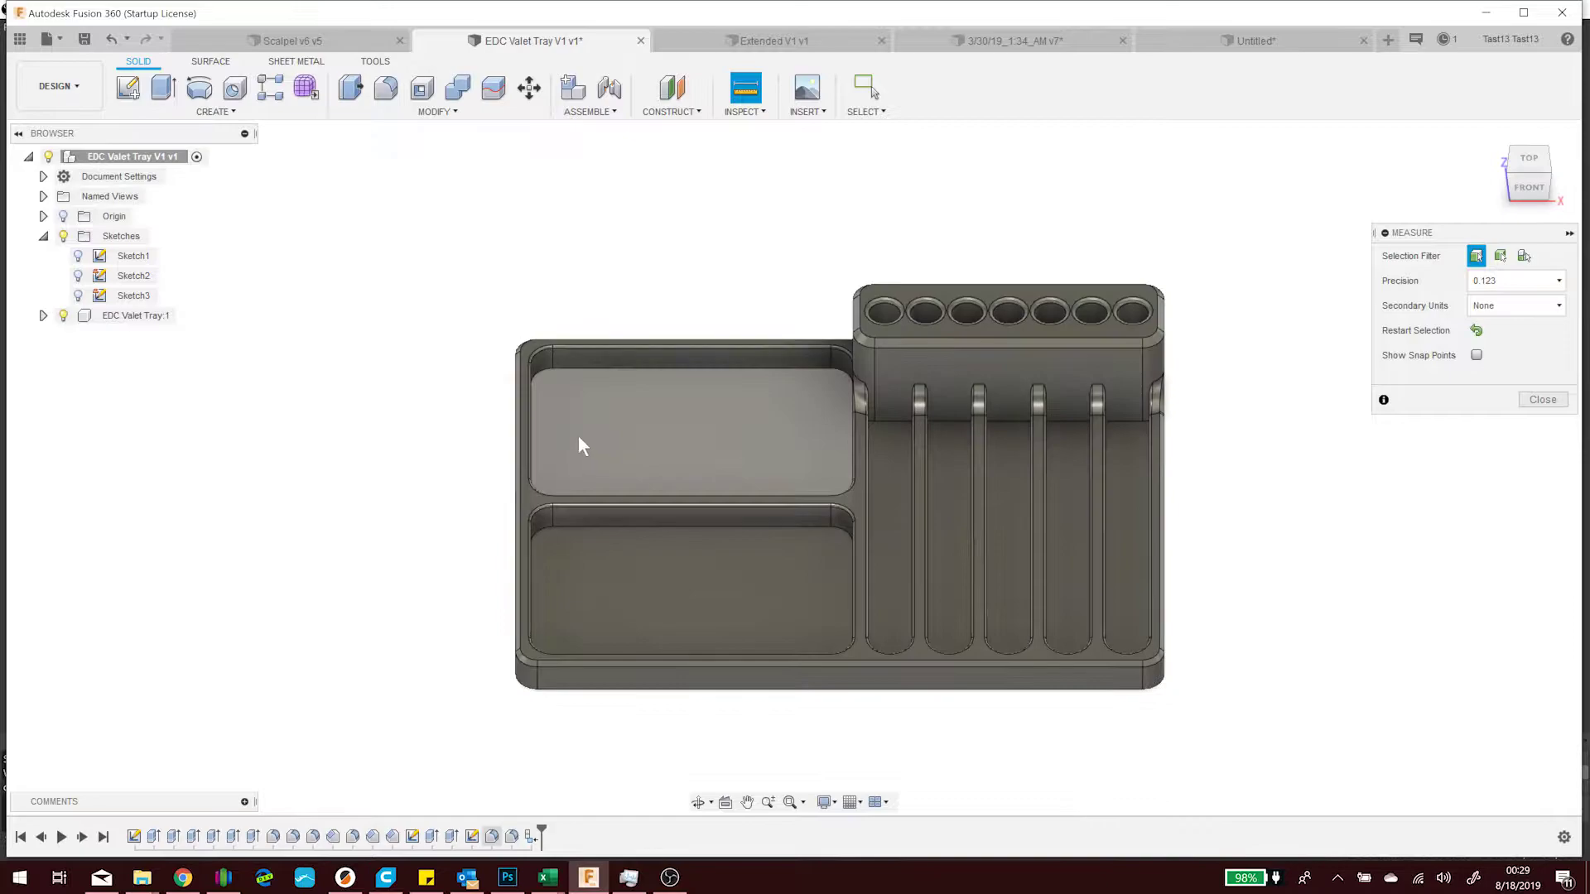
{"action": "left_click", "coordinate": [530, 445]}
{"action": "left_click", "coordinate": [855, 453]}
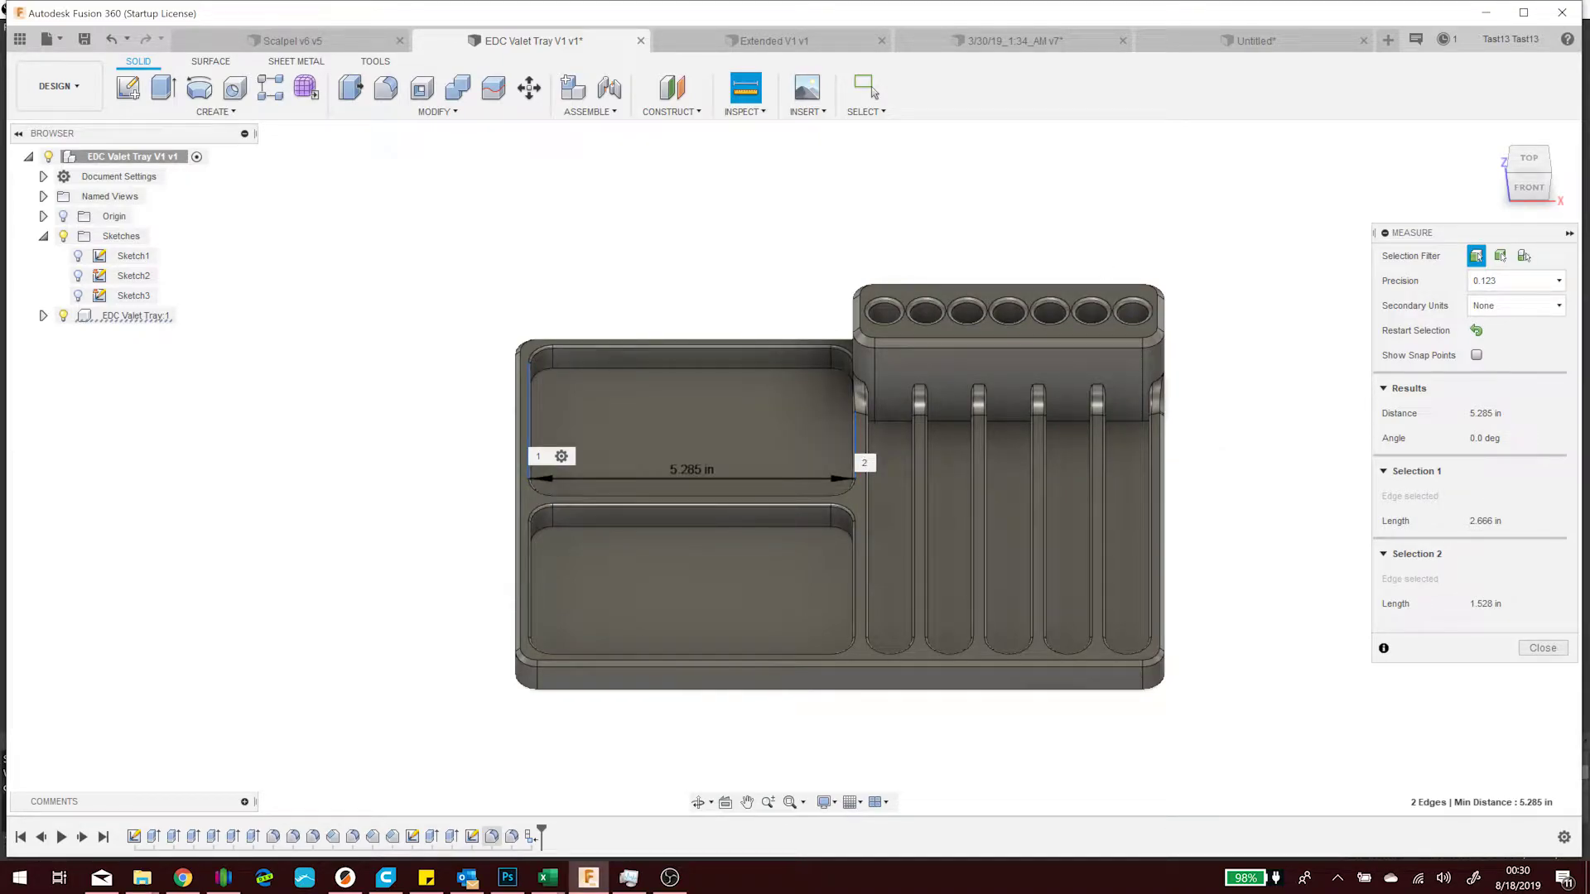
{"action": "left_click", "coordinate": [1540, 649]}
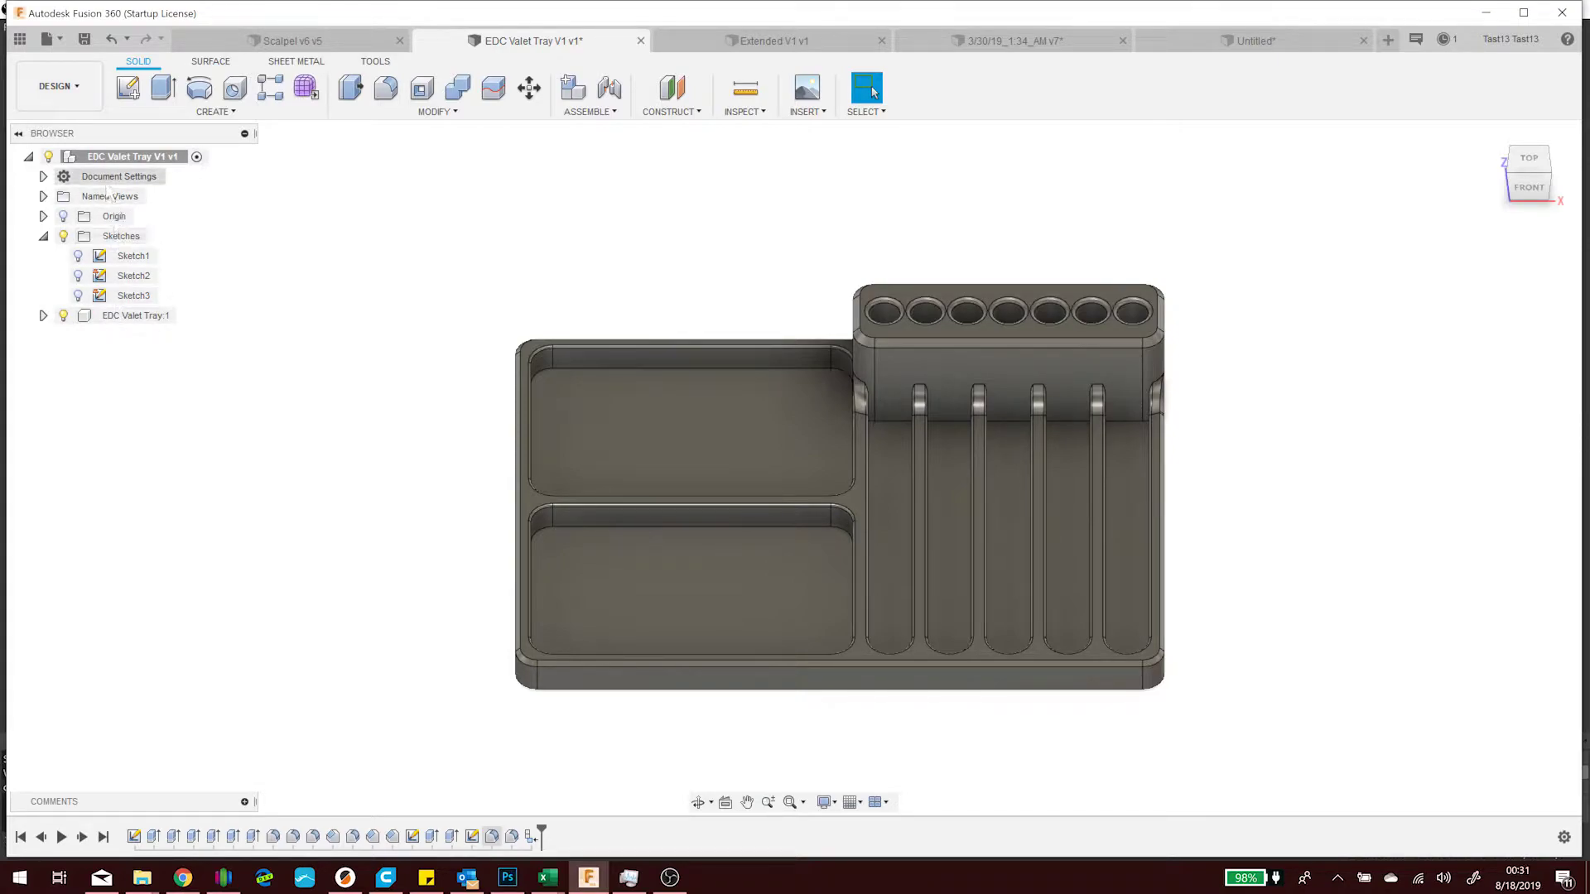
Change the design's active Unit Type from inches to Millimeter under Document Settings
{"action": "left_click", "coordinate": [116, 156]}
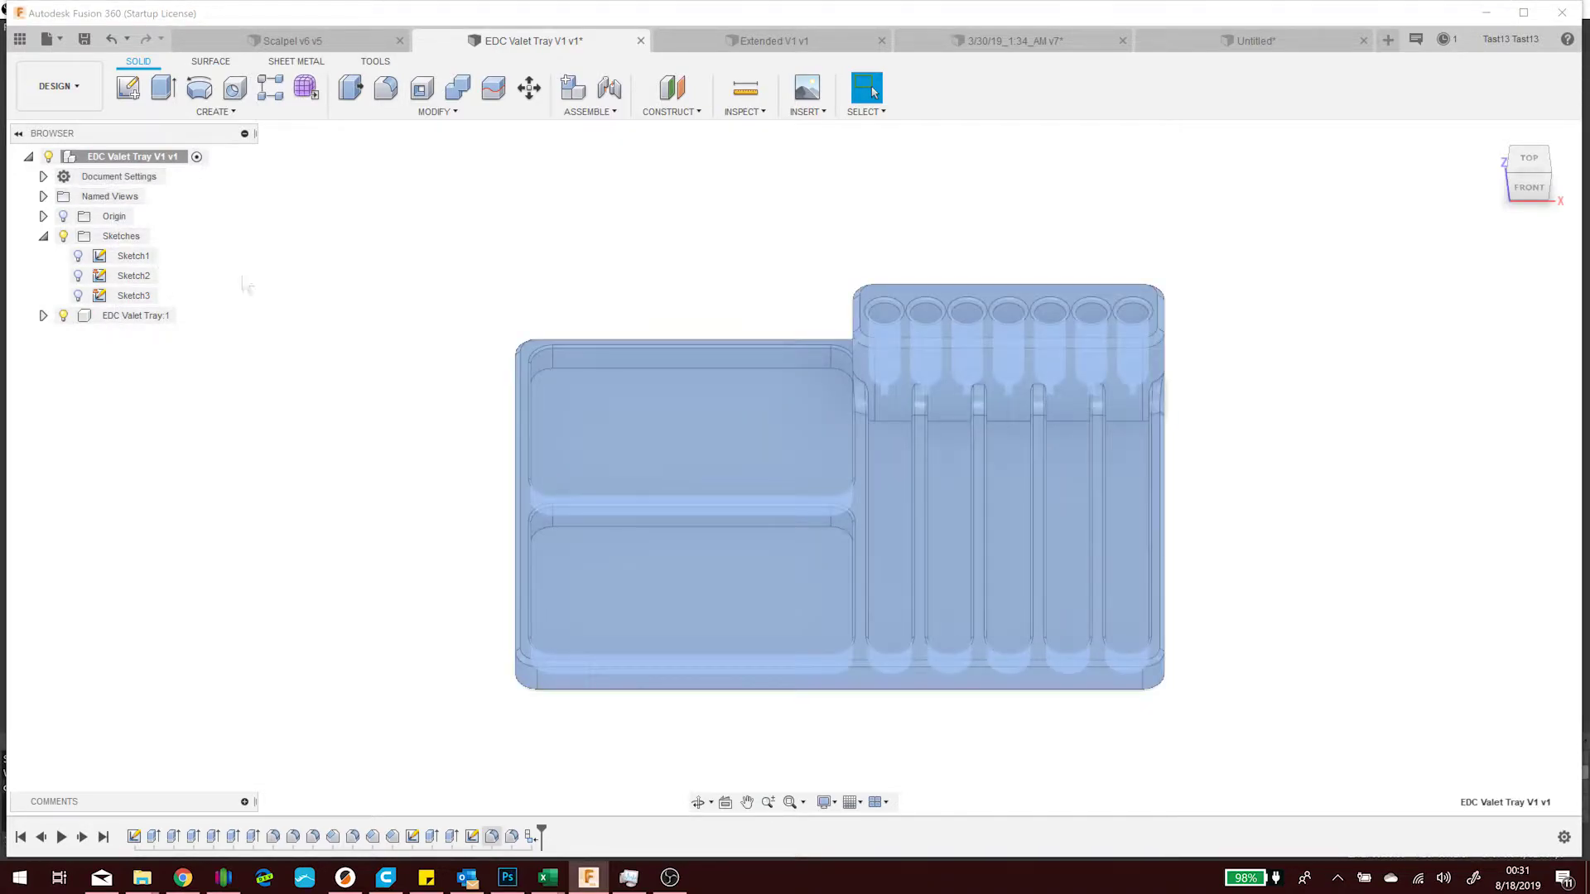
{"action": "left_click", "coordinate": [43, 176]}
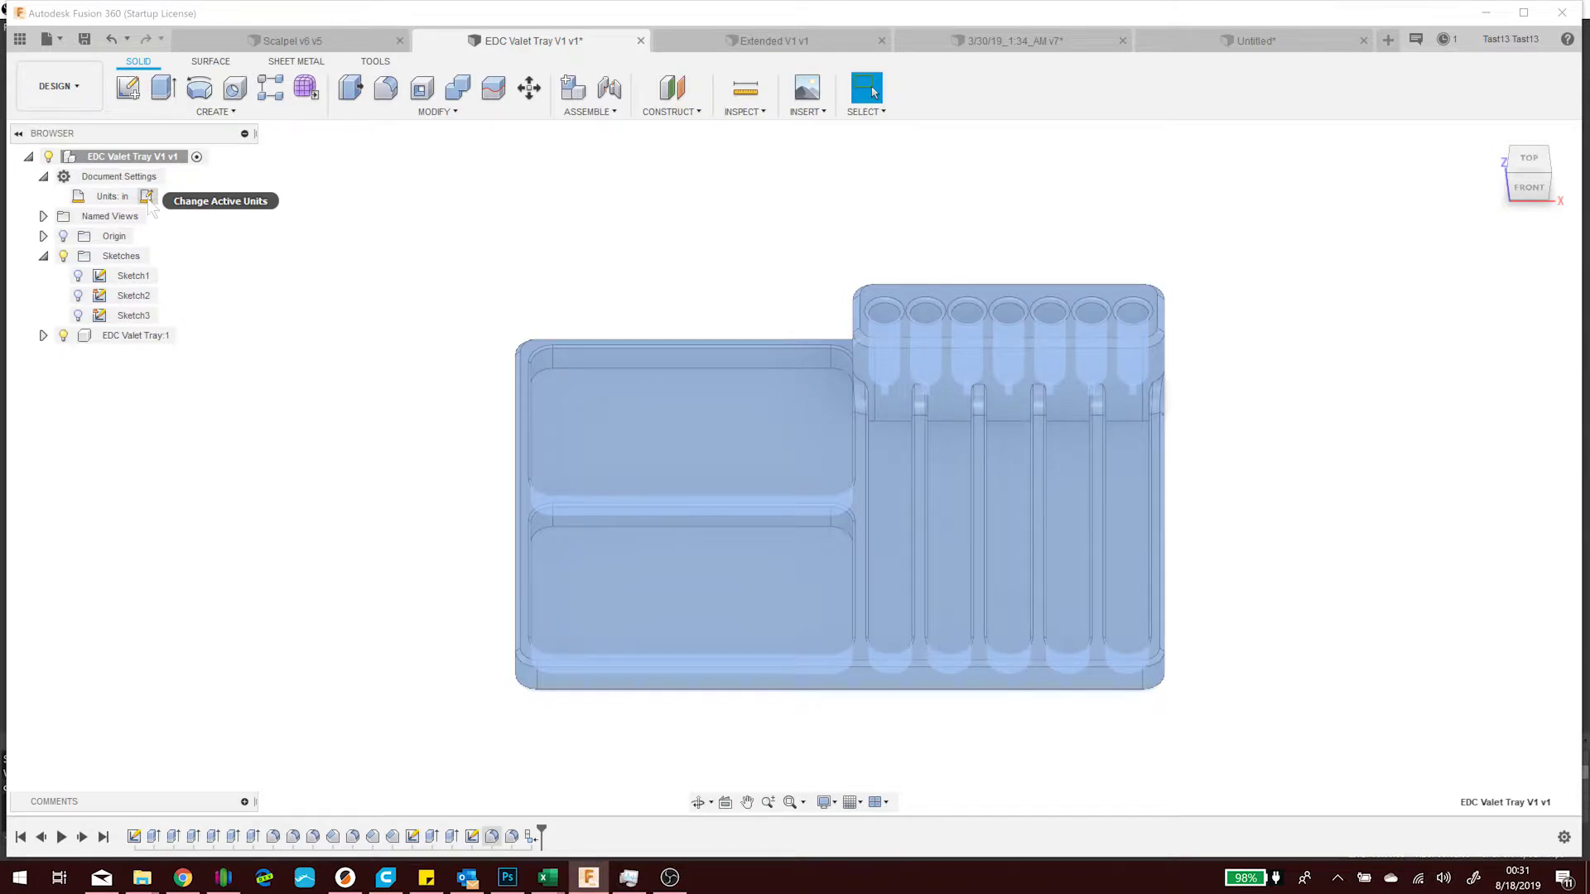
{"action": "left_click", "coordinate": [148, 199]}
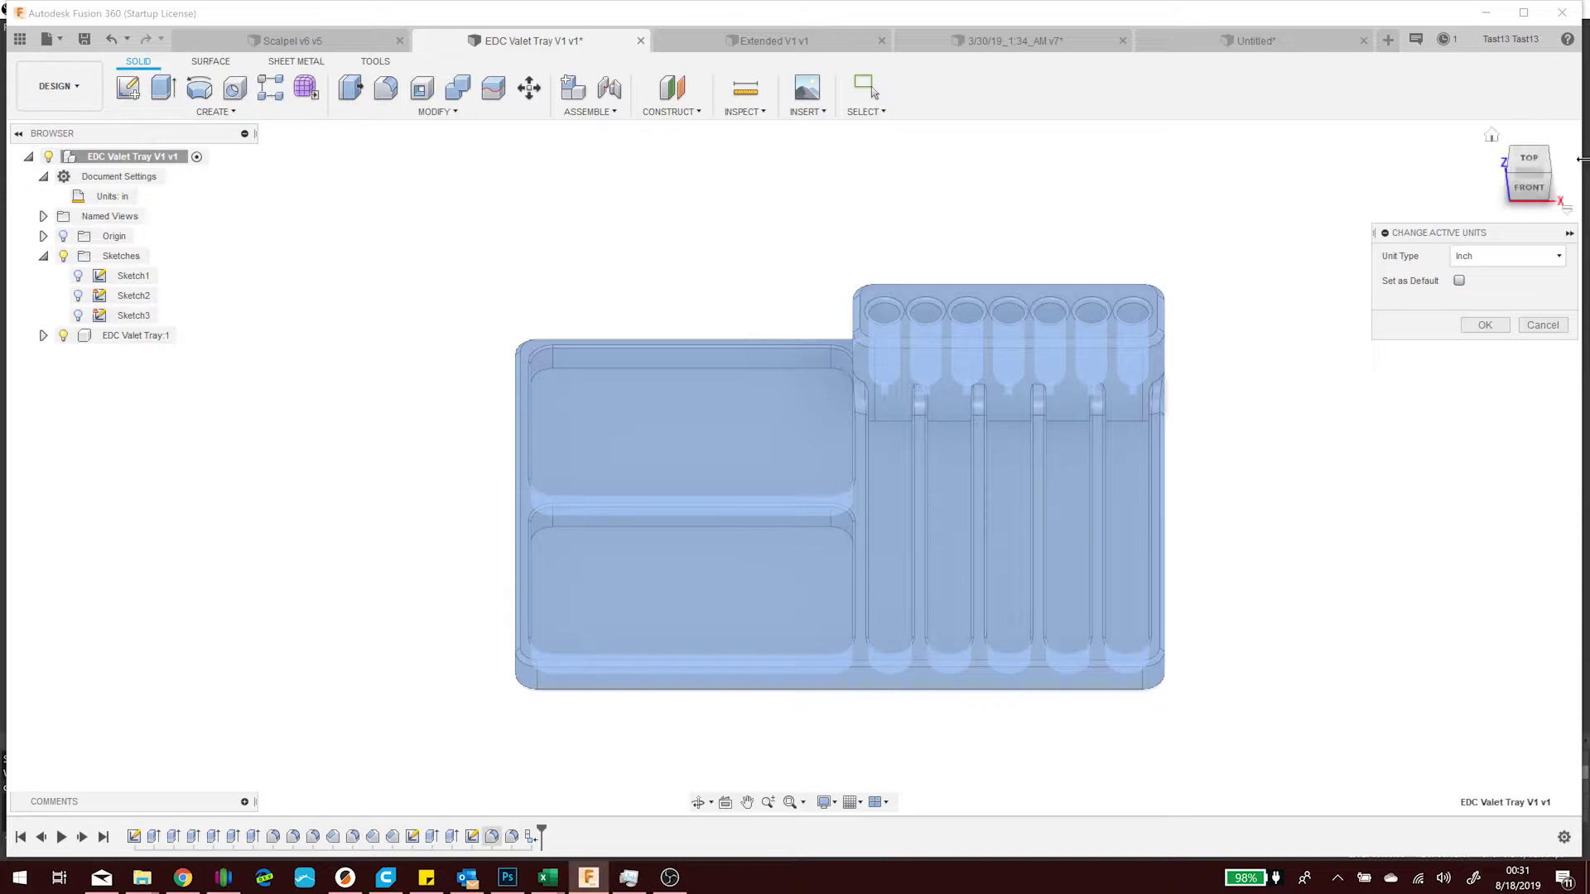
{"action": "left_click", "coordinate": [1517, 257]}
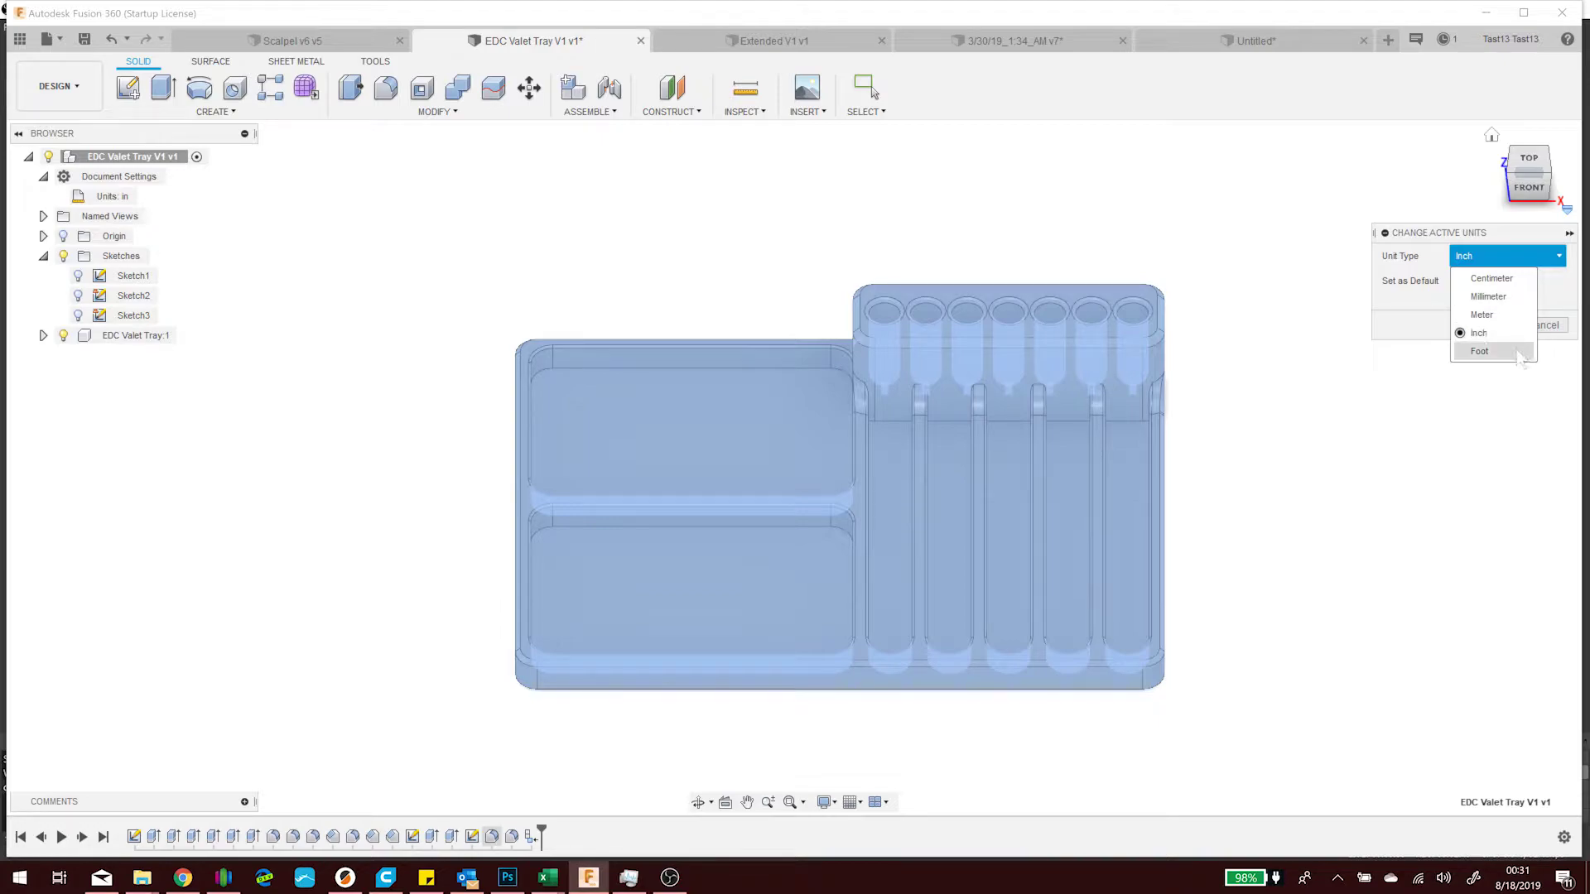
{"action": "left_click", "coordinate": [1519, 296]}
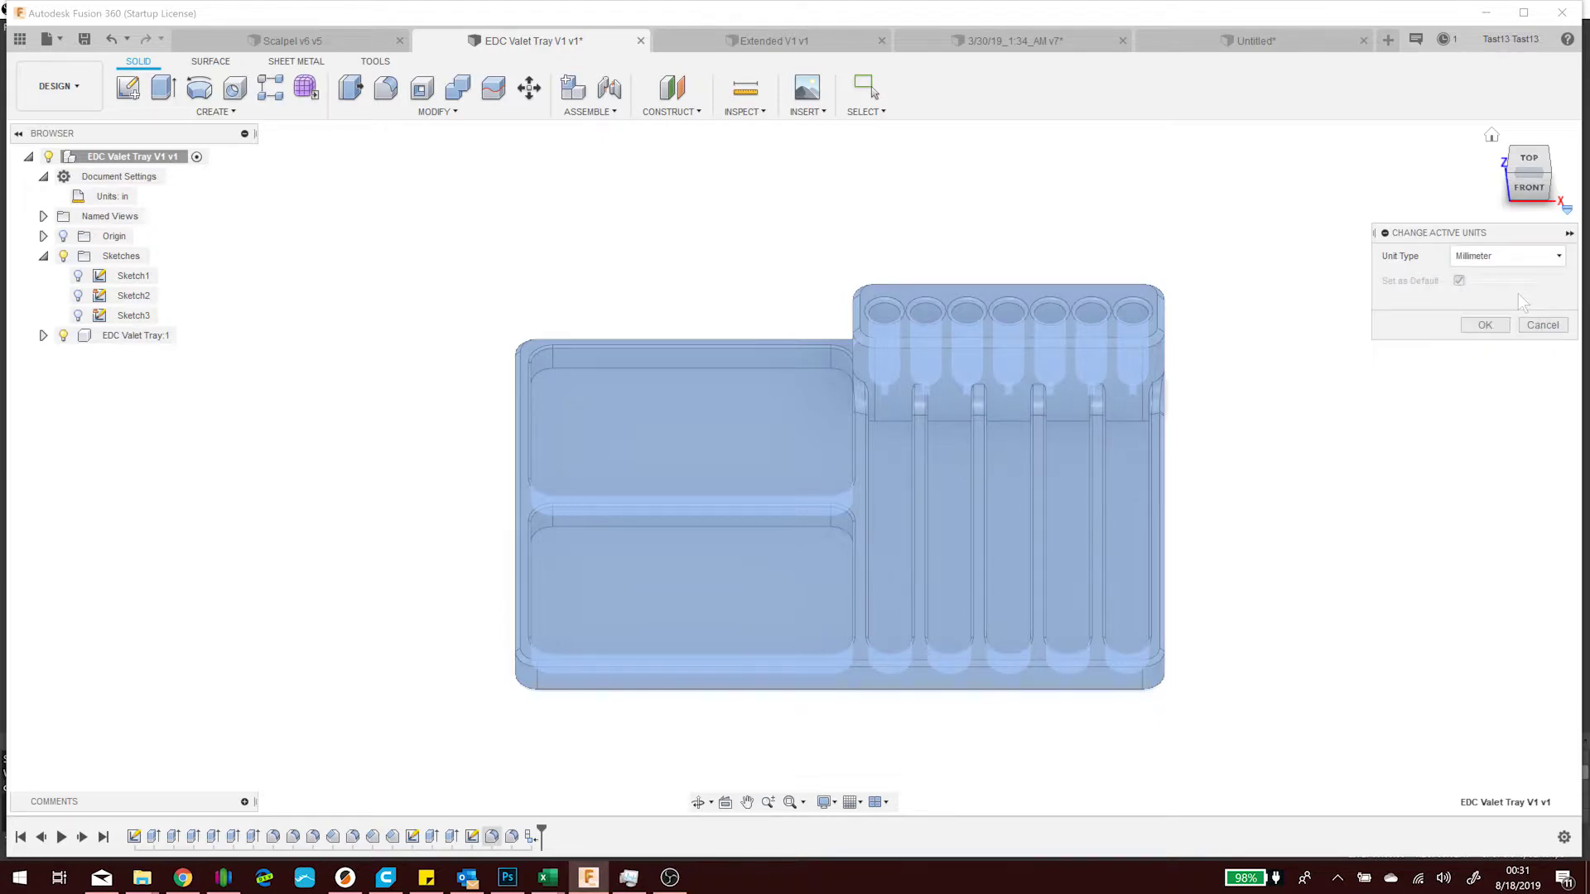
{"action": "left_click", "coordinate": [1482, 325]}
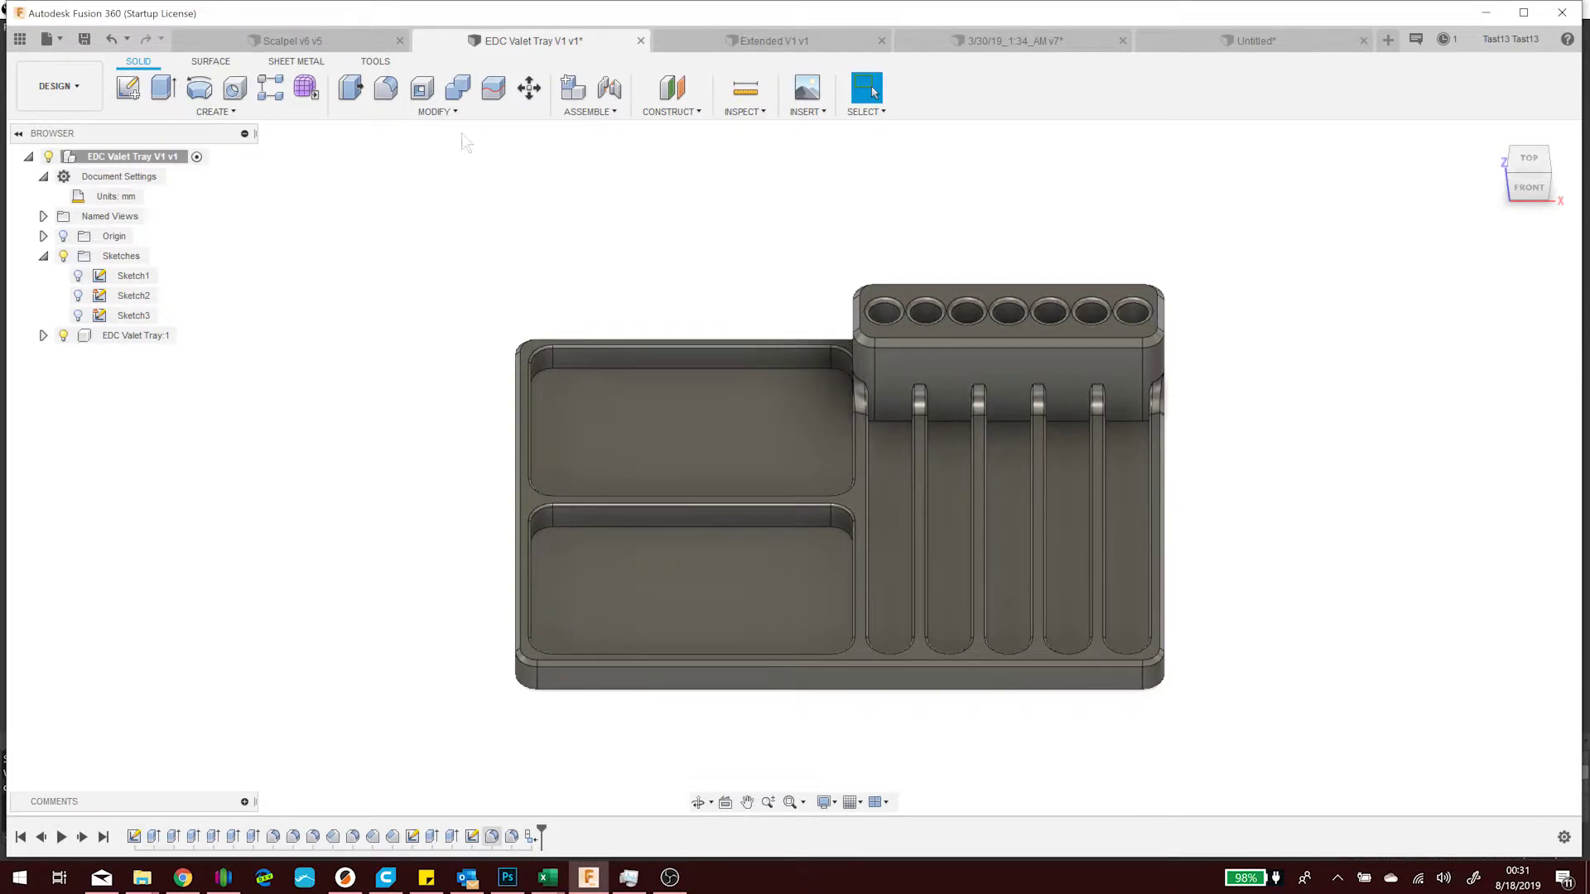
Measure the upper pocket's left-to-right width again, now reading 134.25 mm
{"action": "left_click", "coordinate": [745, 111]}
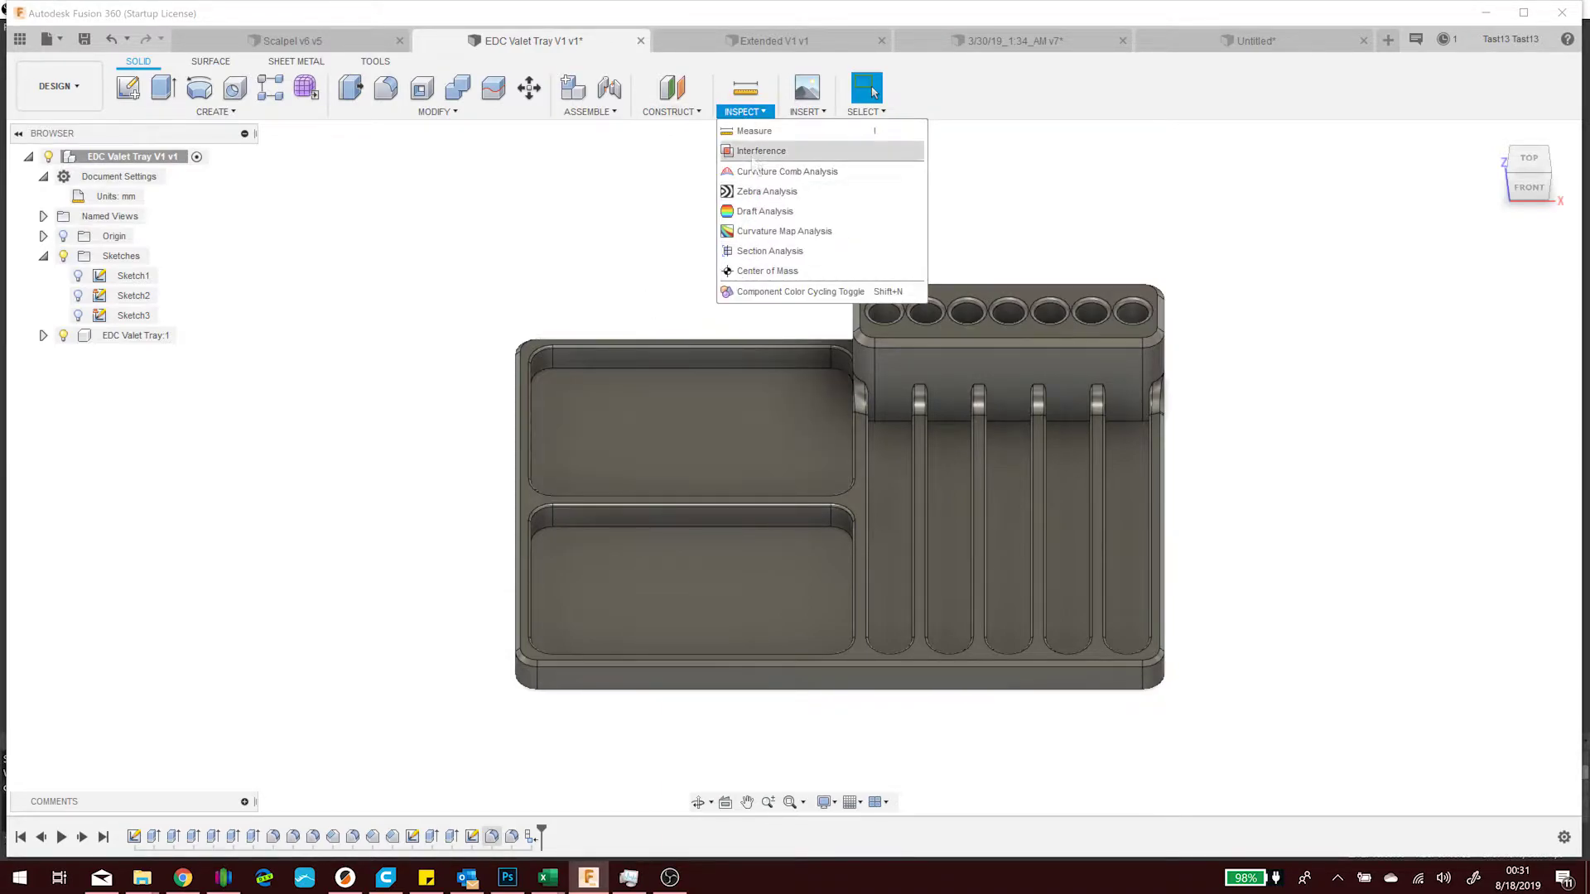
{"action": "left_click", "coordinate": [753, 131]}
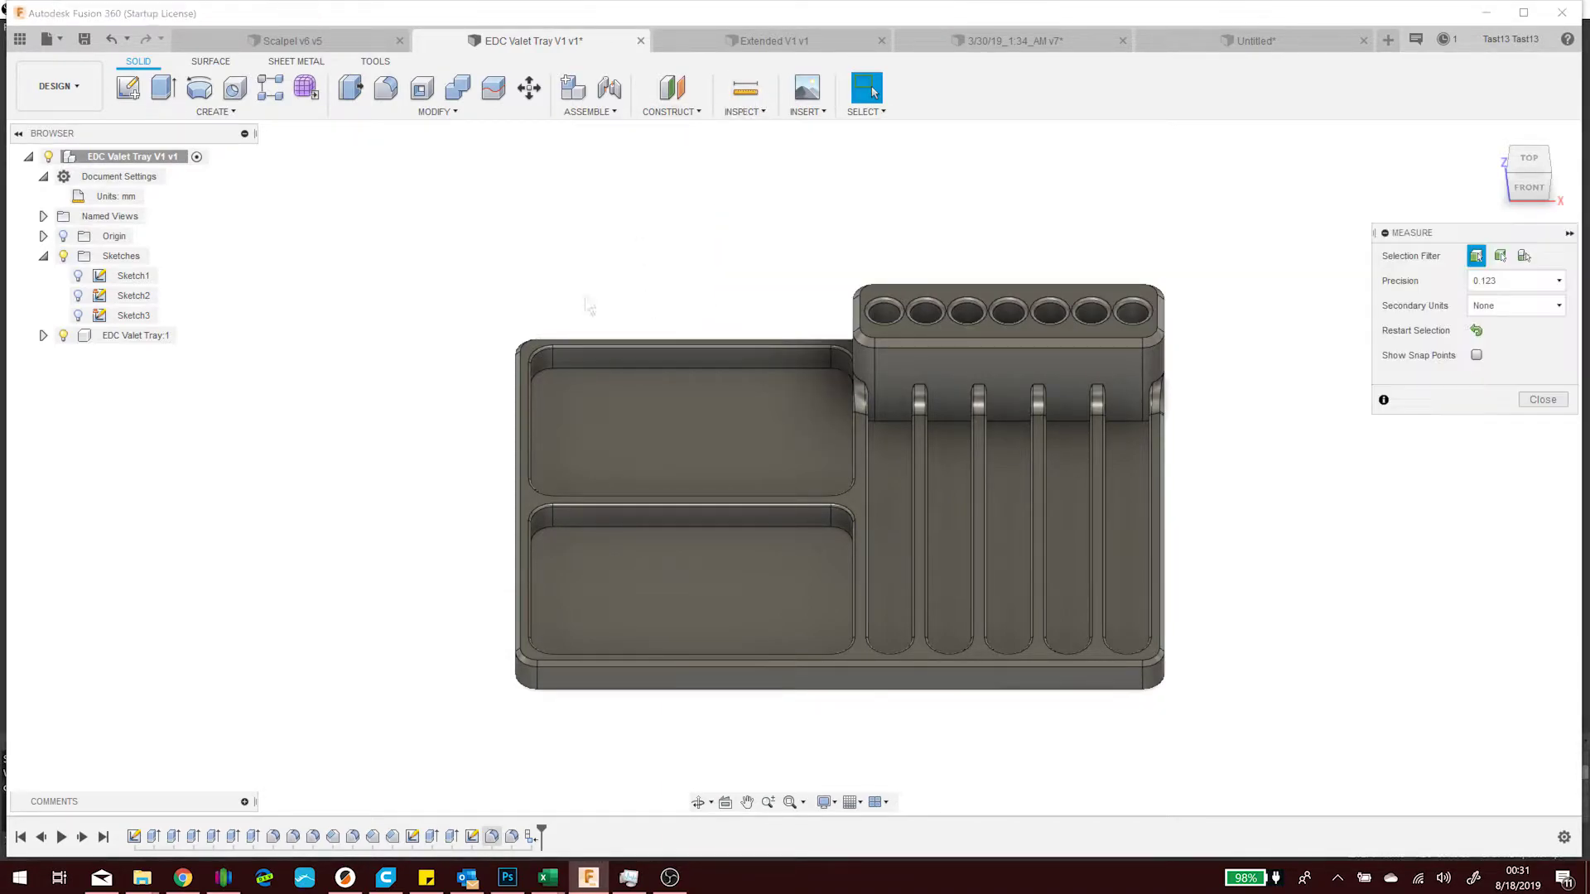
{"action": "left_click", "coordinate": [527, 436]}
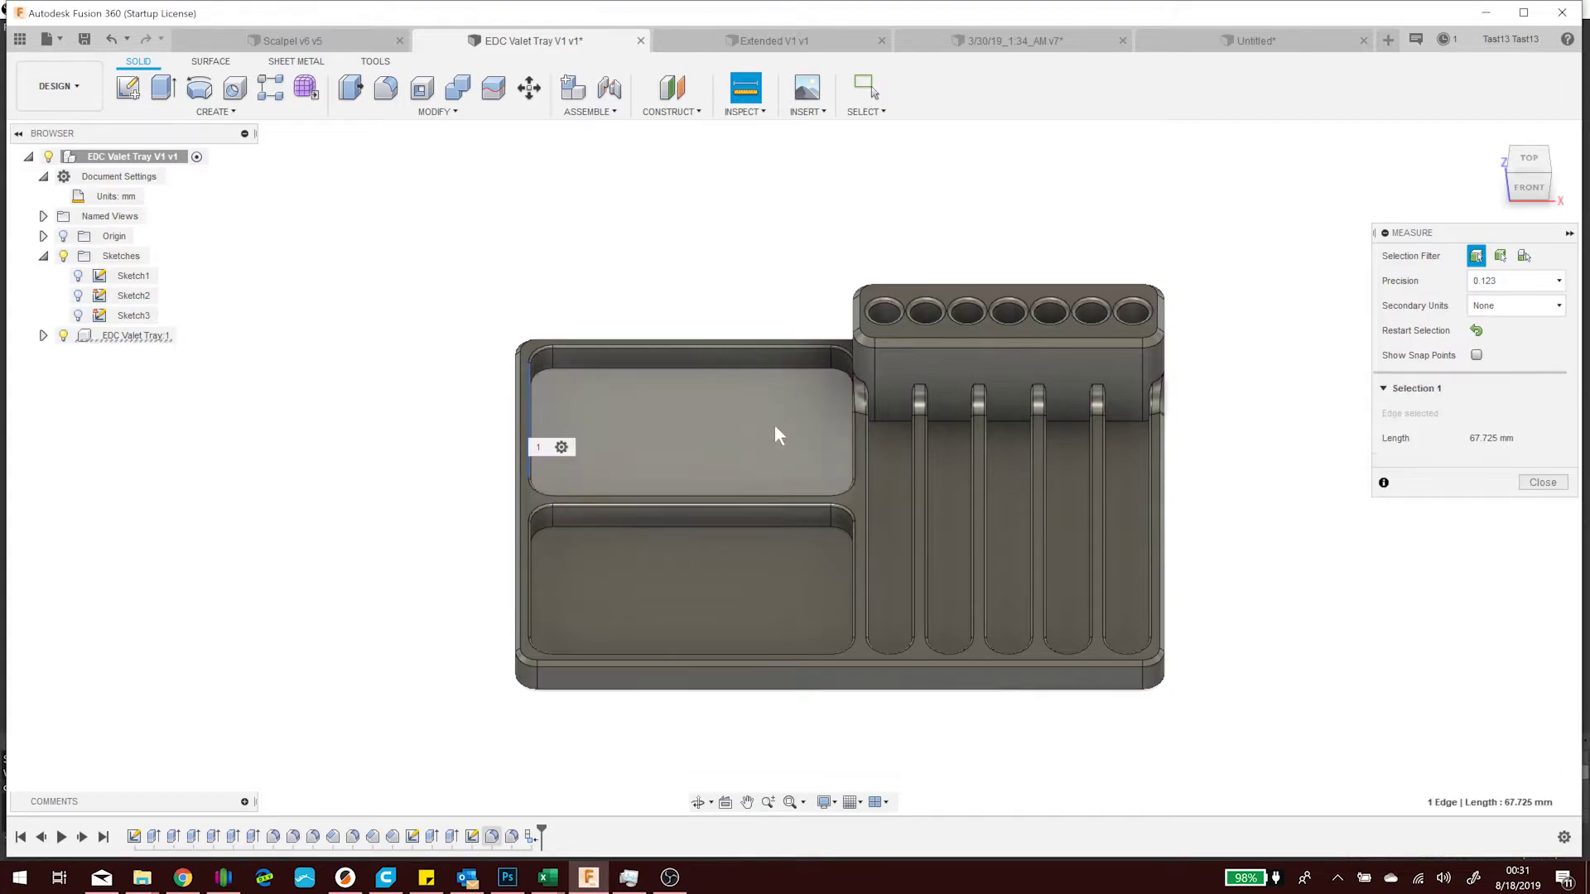
{"action": "left_click", "coordinate": [852, 449]}
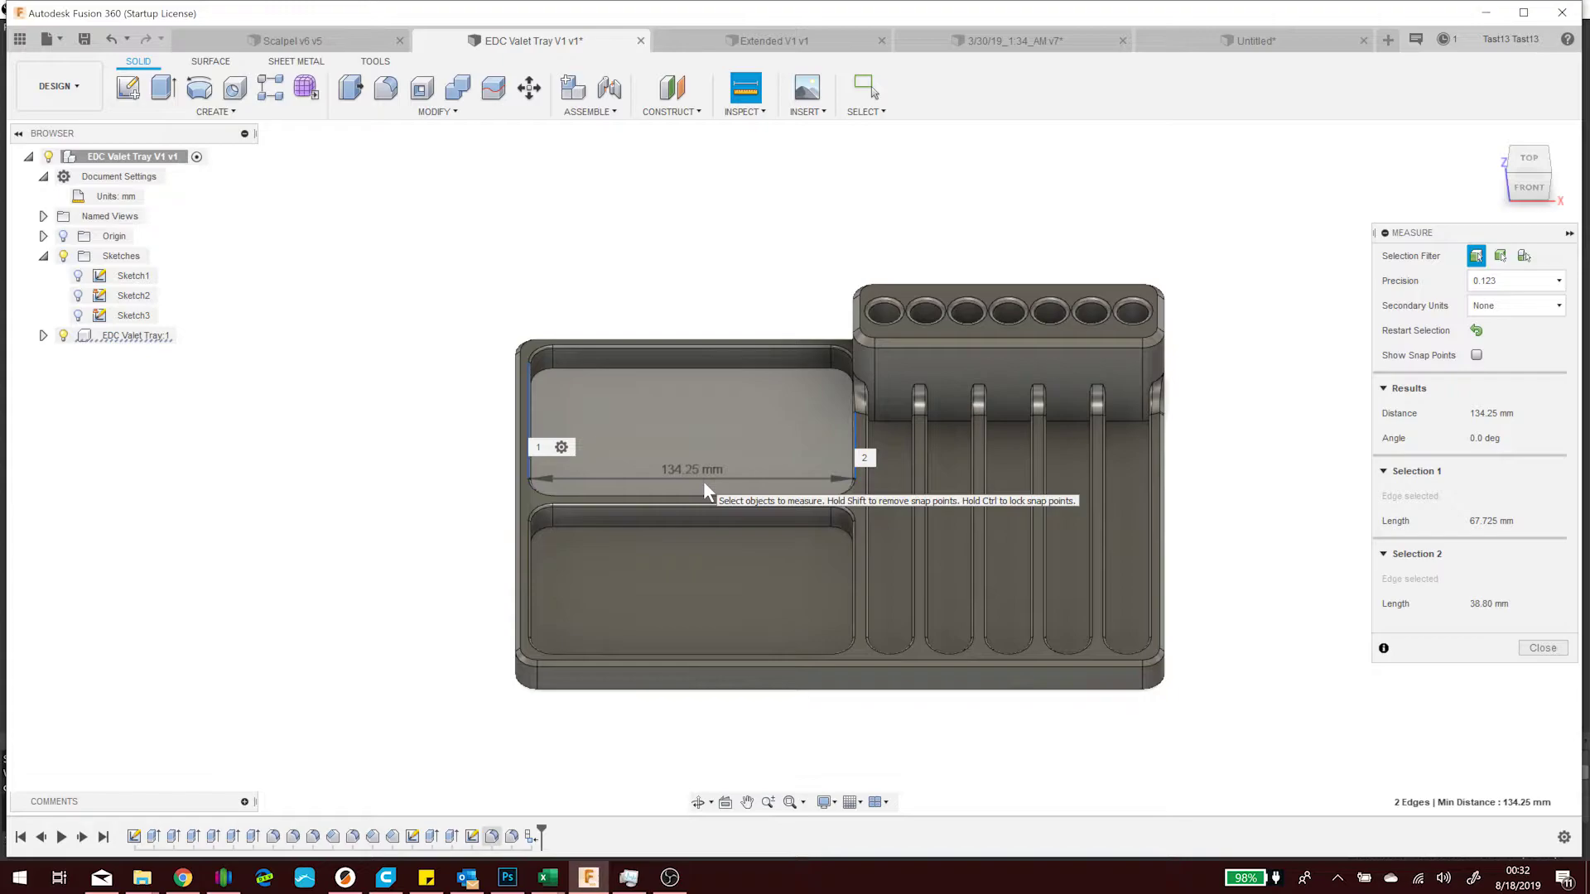
{"action": "left_click", "coordinate": [764, 236]}
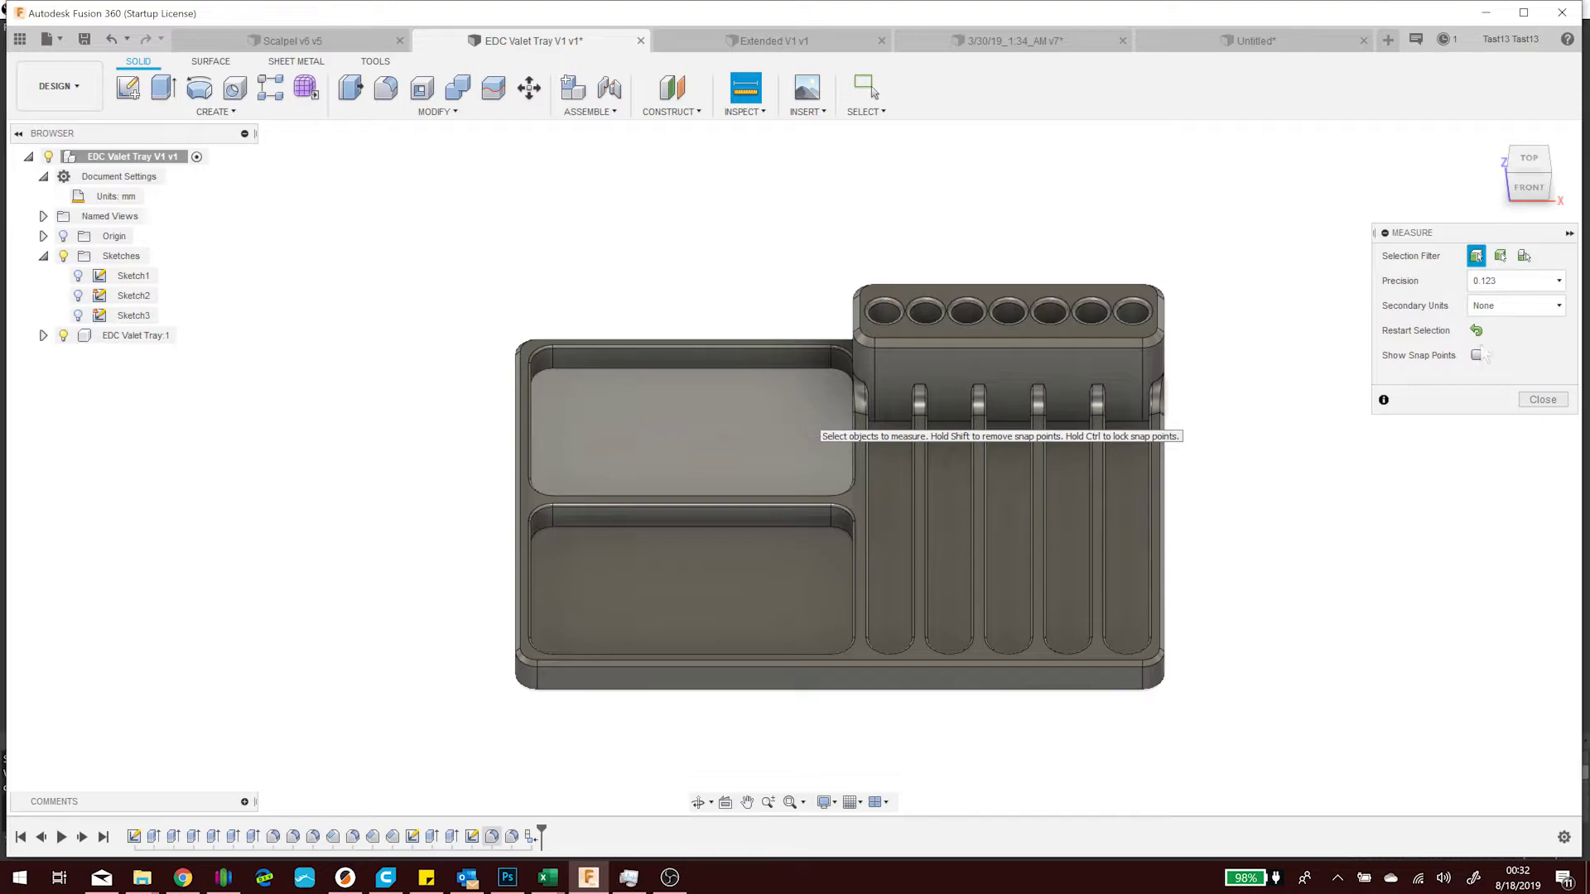
{"action": "left_click", "coordinate": [1542, 399]}
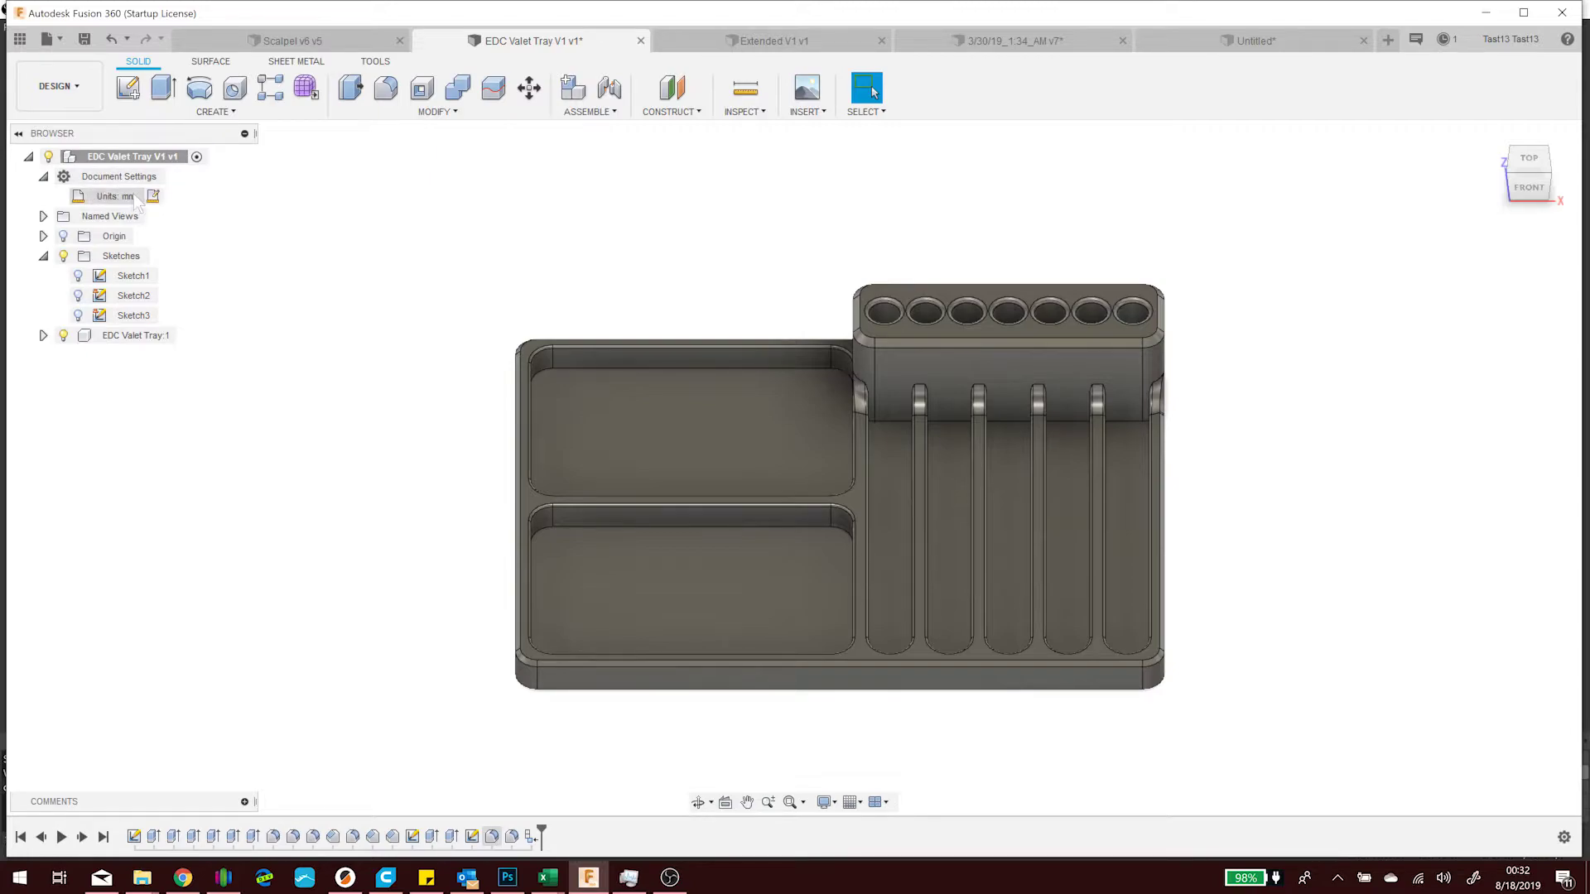
Set the document's active Unit Type to Meter
{"action": "left_click", "coordinate": [157, 197]}
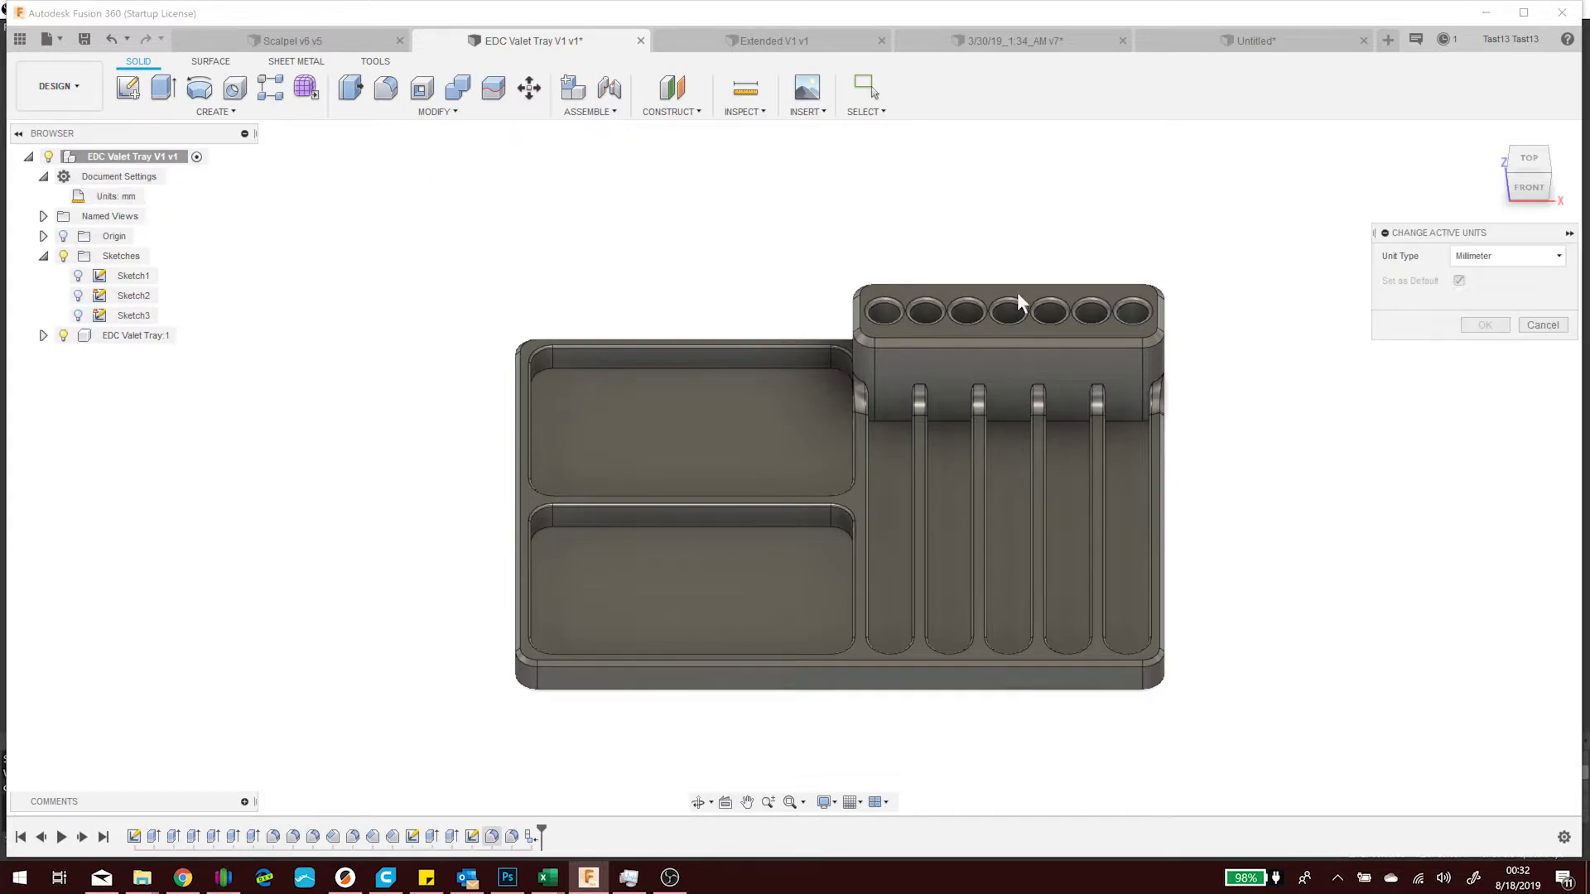
{"action": "left_click", "coordinate": [1488, 258]}
{"action": "left_click", "coordinate": [1498, 317]}
{"action": "left_click", "coordinate": [1485, 326]}
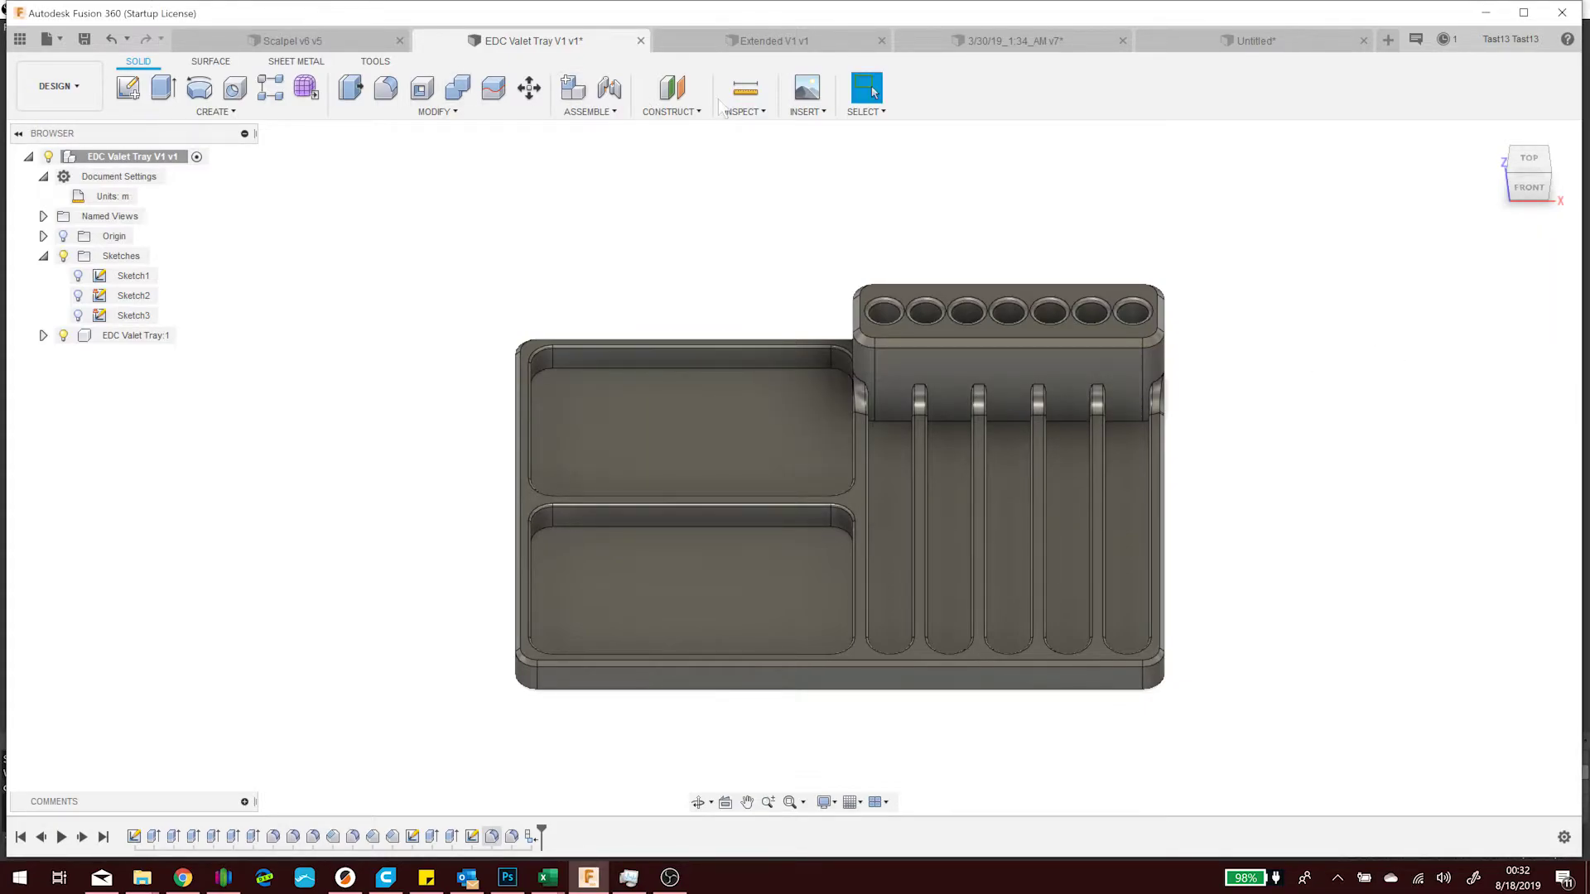
Measure the upper pocket's width between its edges, reading 0.134 m
{"action": "left_click", "coordinate": [748, 90]}
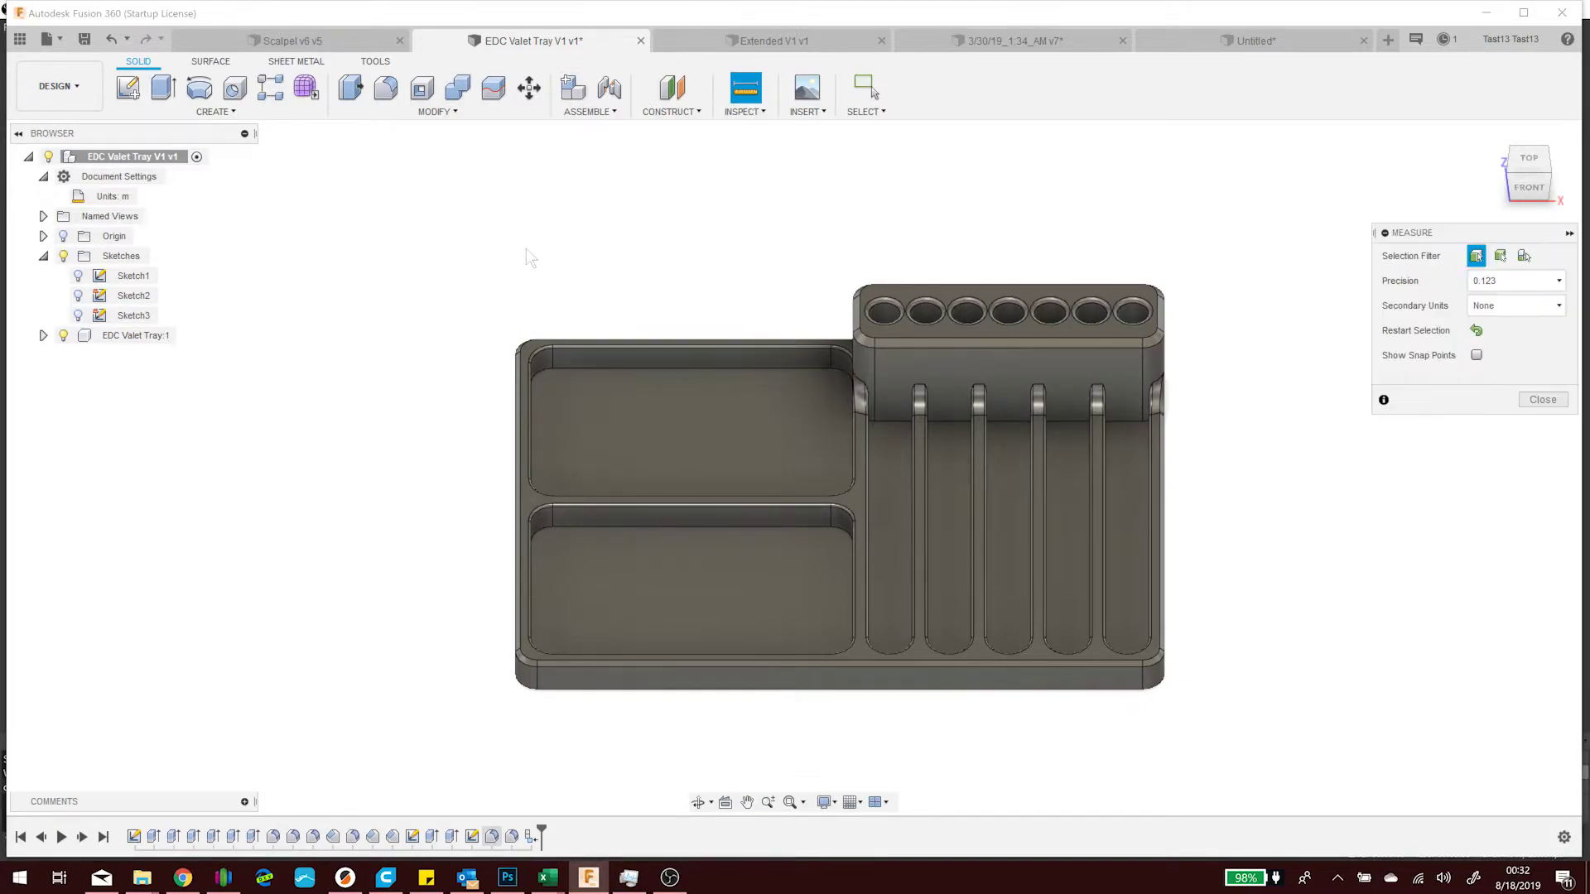
{"action": "left_click", "coordinate": [527, 432]}
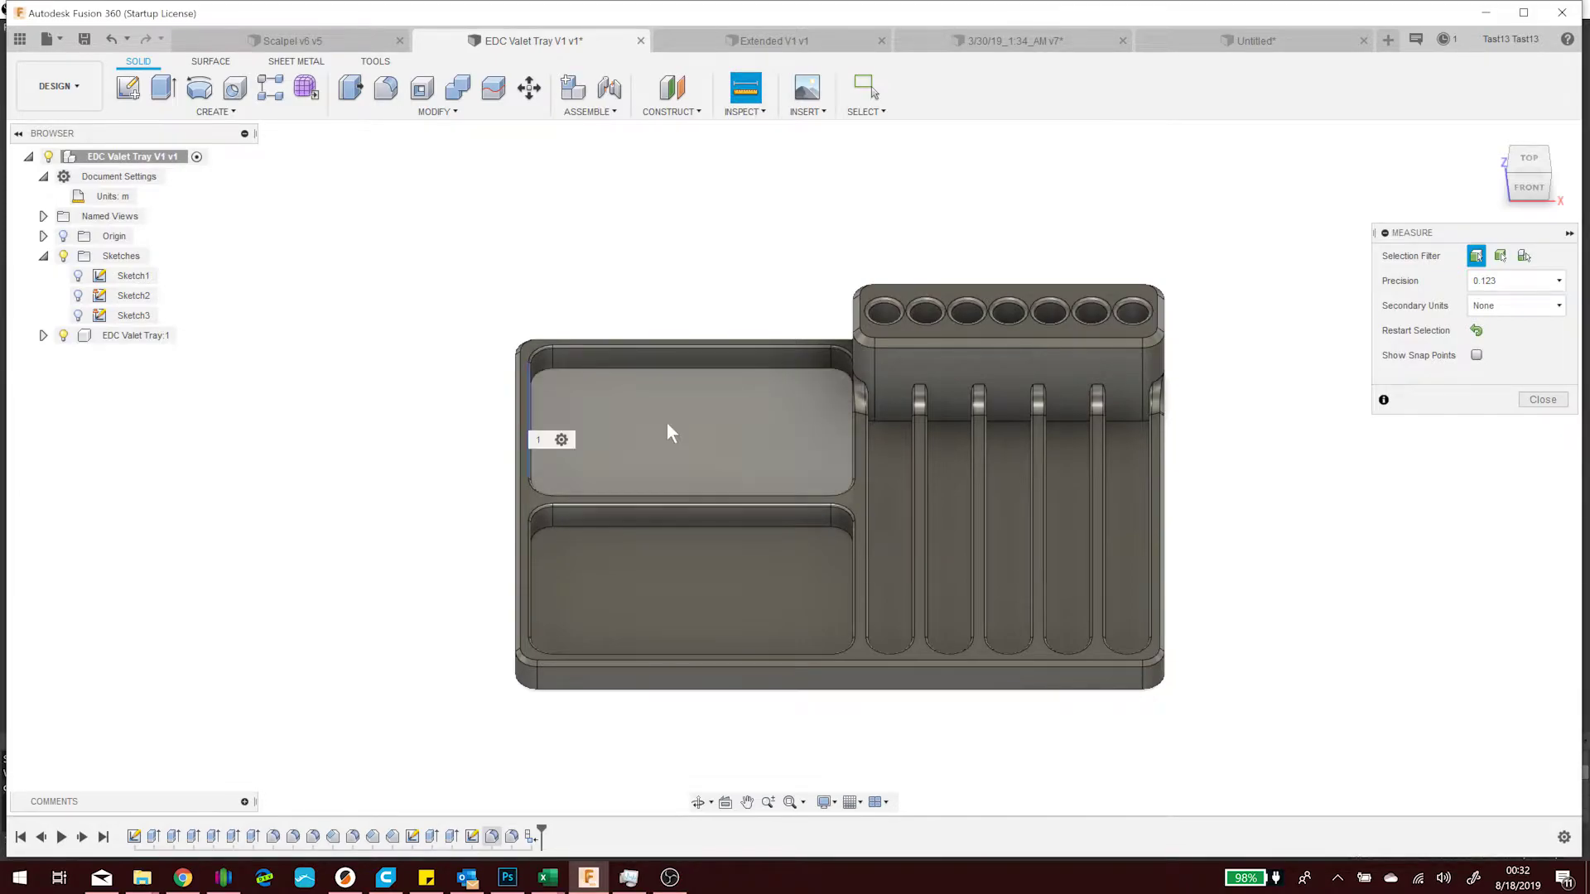
{"action": "left_click", "coordinate": [854, 445]}
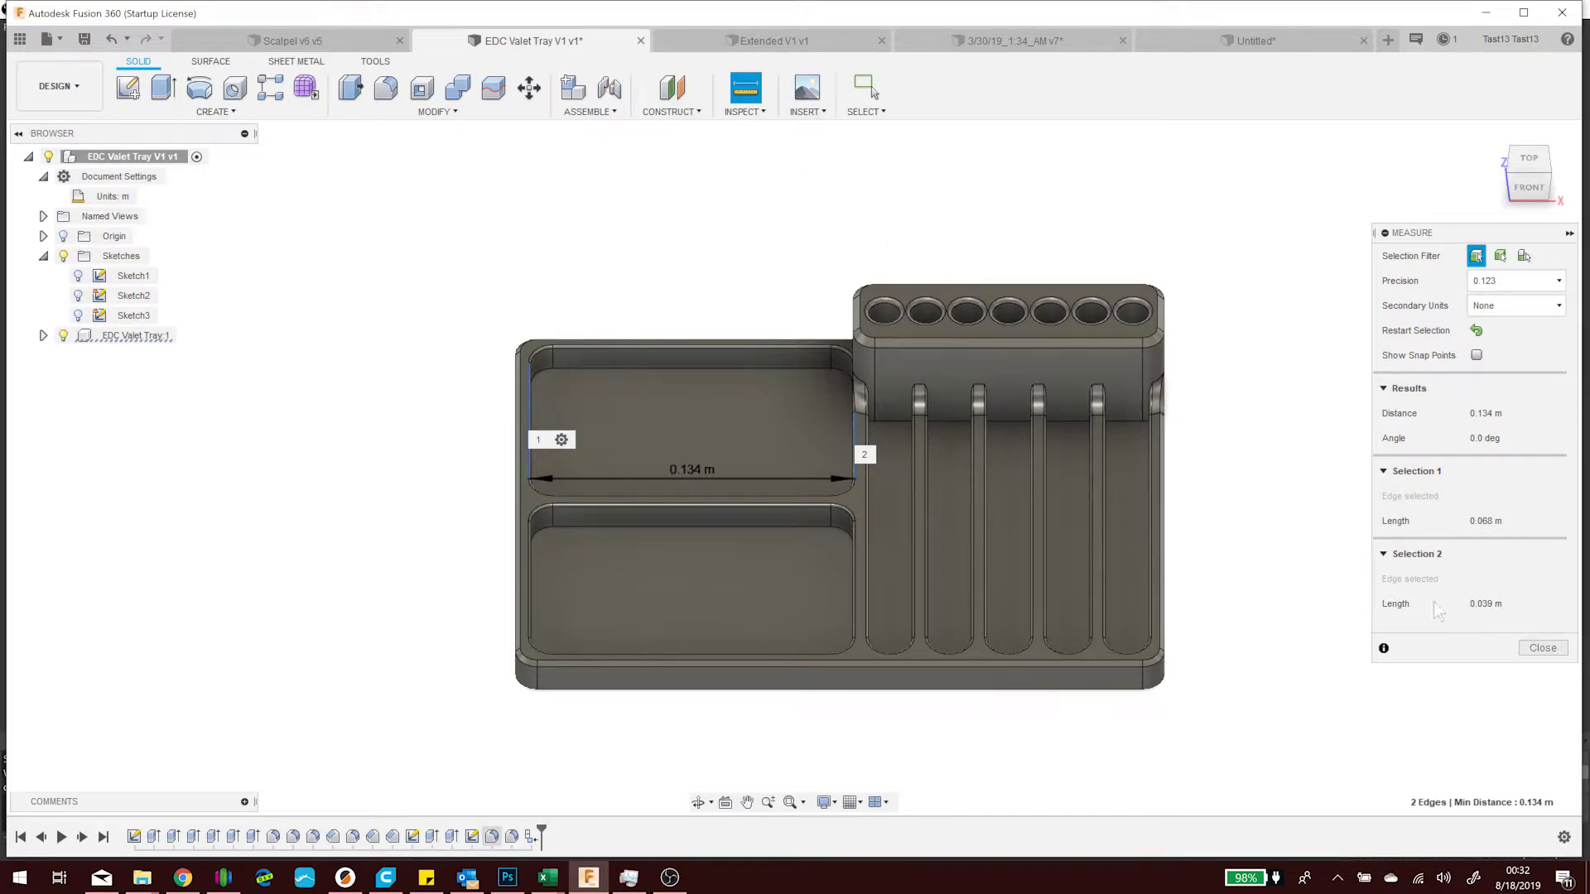
{"action": "left_click", "coordinate": [1542, 649]}
{"action": "mouse_move", "coordinate": [126, 201]}
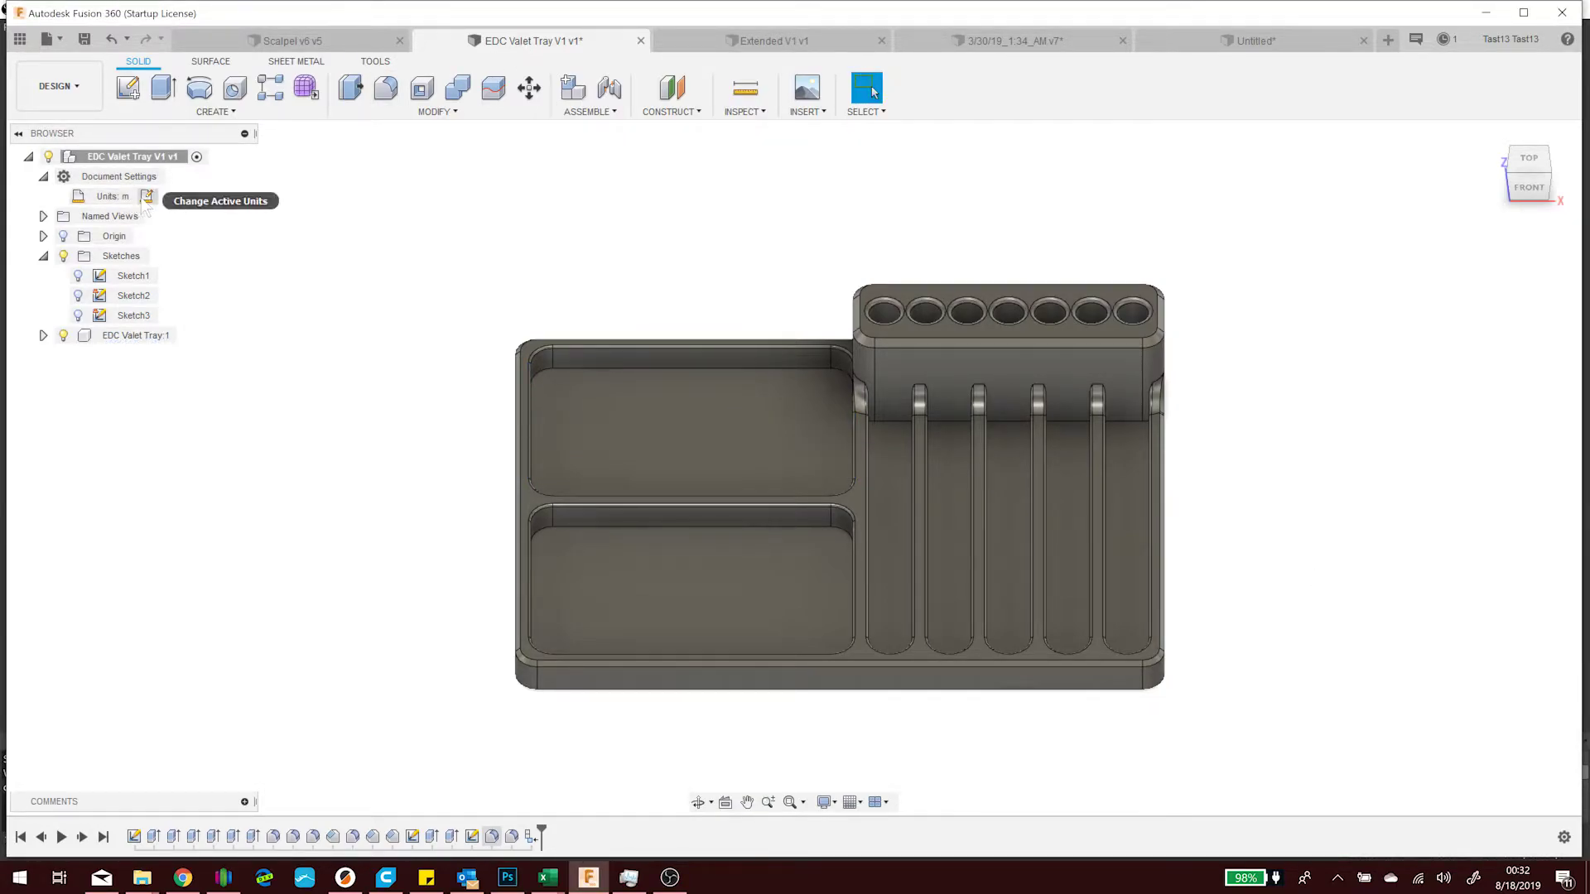
{"action": "left_click", "coordinate": [147, 197]}
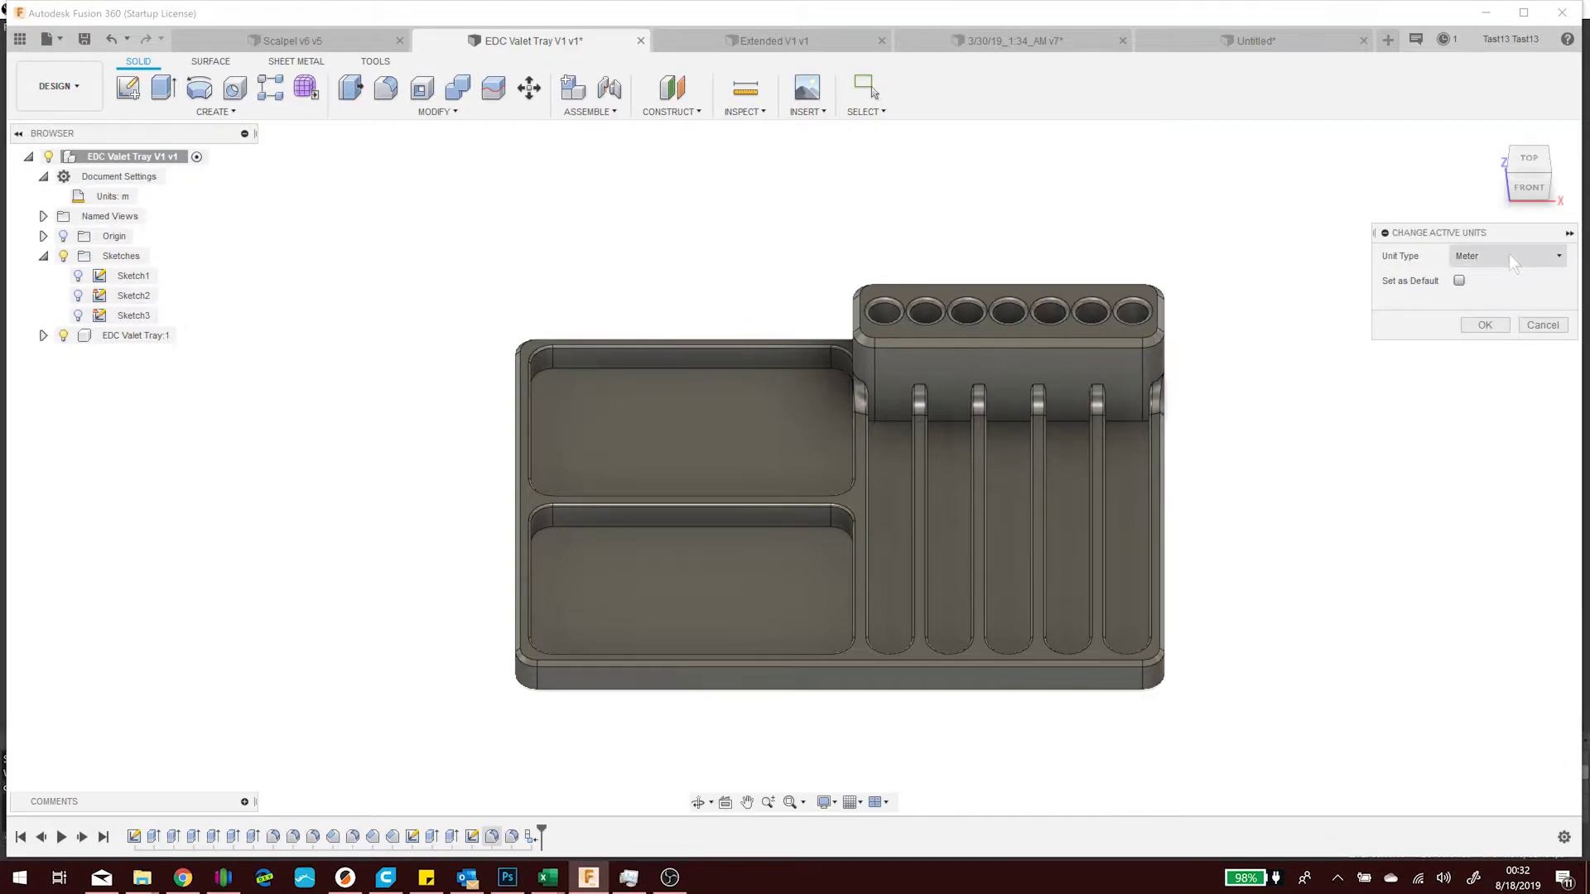
{"action": "left_click", "coordinate": [1509, 255]}
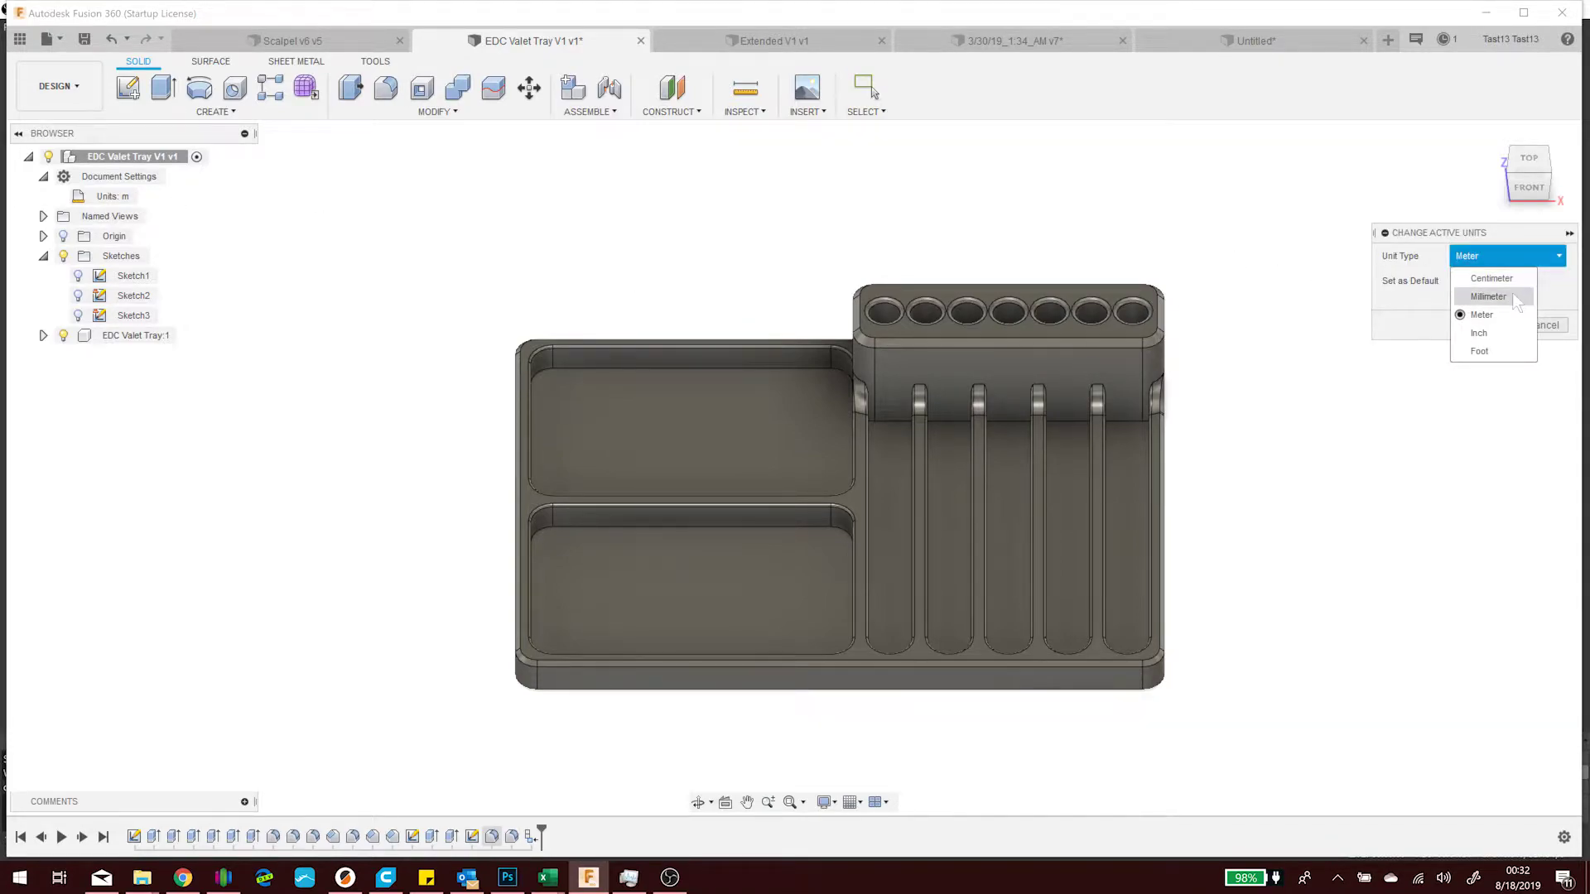
{"action": "left_click", "coordinate": [1513, 296]}
{"action": "left_click", "coordinate": [1483, 327]}
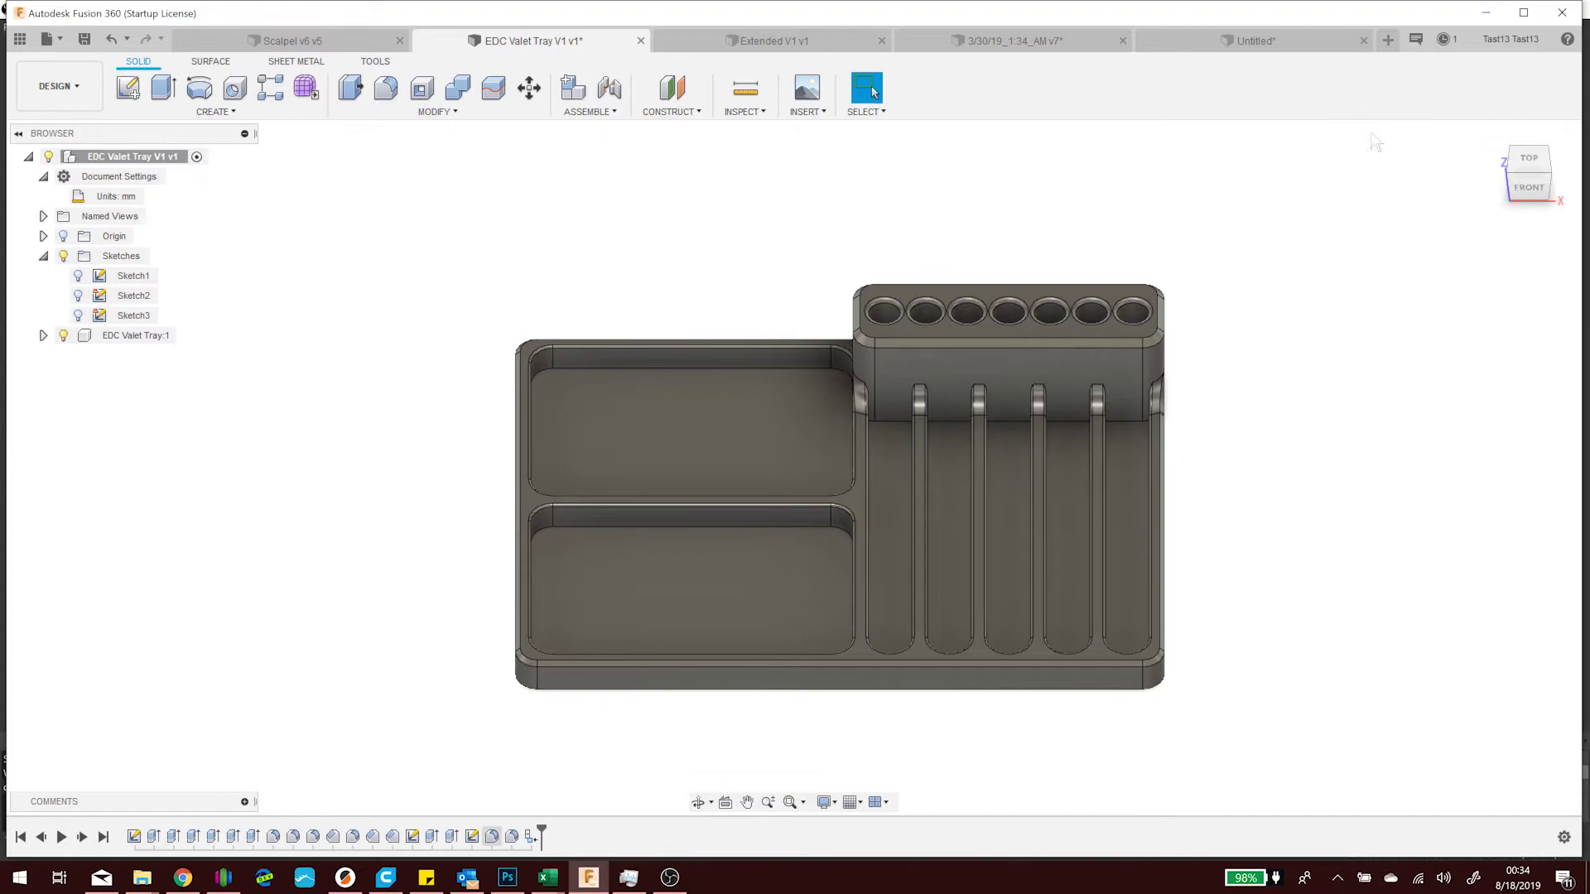
Switch to the Untitled design, start a new sketch, and snap the view to Top
{"action": "left_click", "coordinate": [1275, 40]}
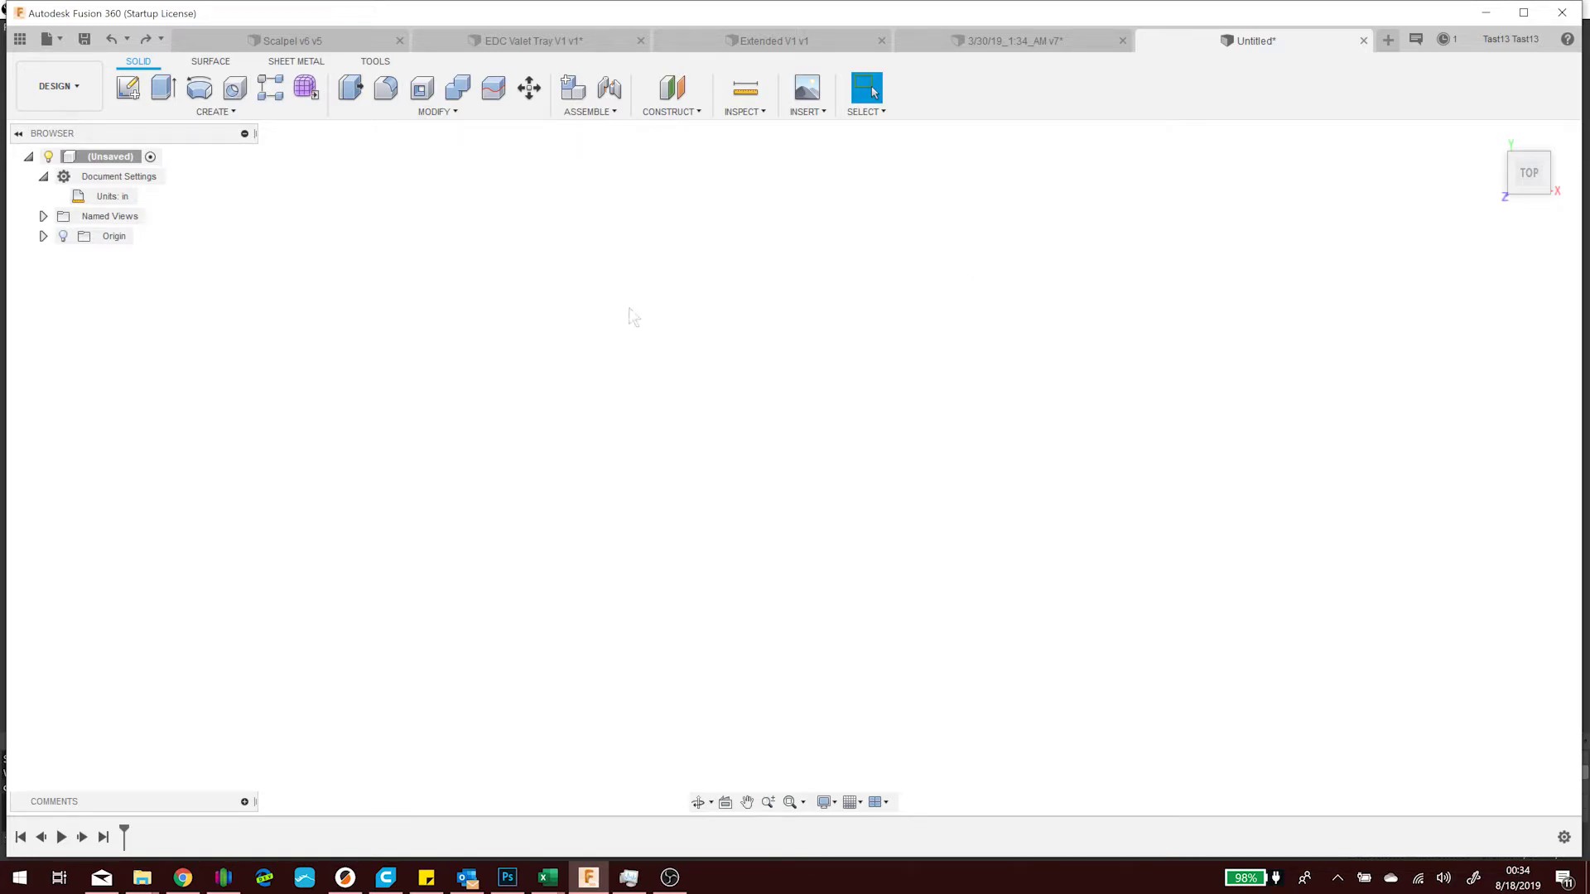
{"action": "left_click", "coordinate": [126, 87]}
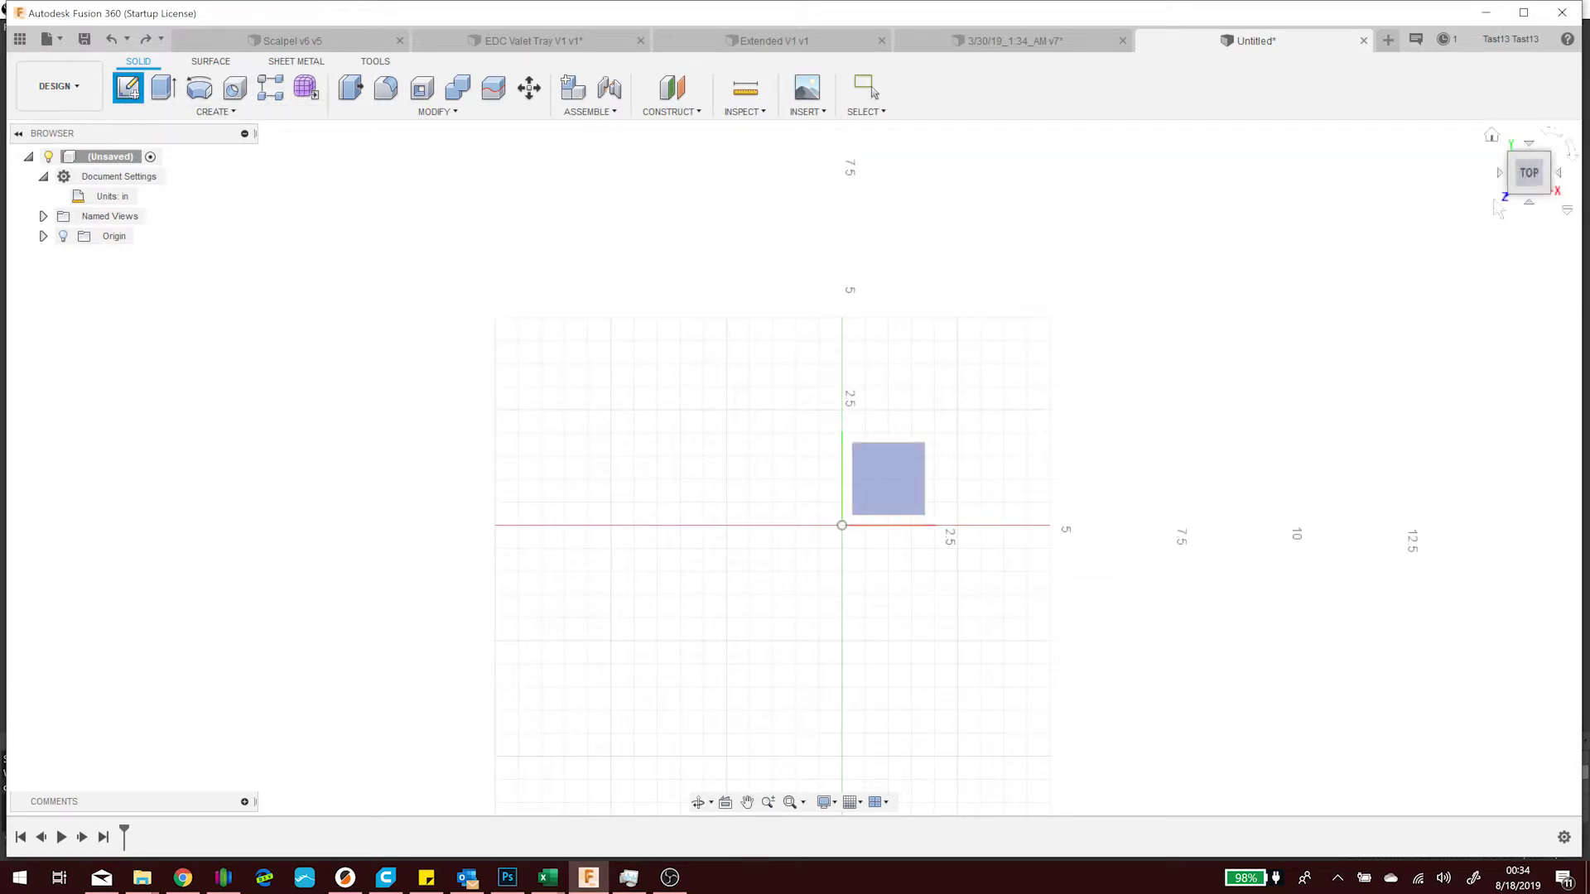
{"action": "middle_click_drag", "start_coordinate": [793, 468], "coordinate": [806, 452], "text": "shift"}
{"action": "left_click", "coordinate": [1529, 181]}
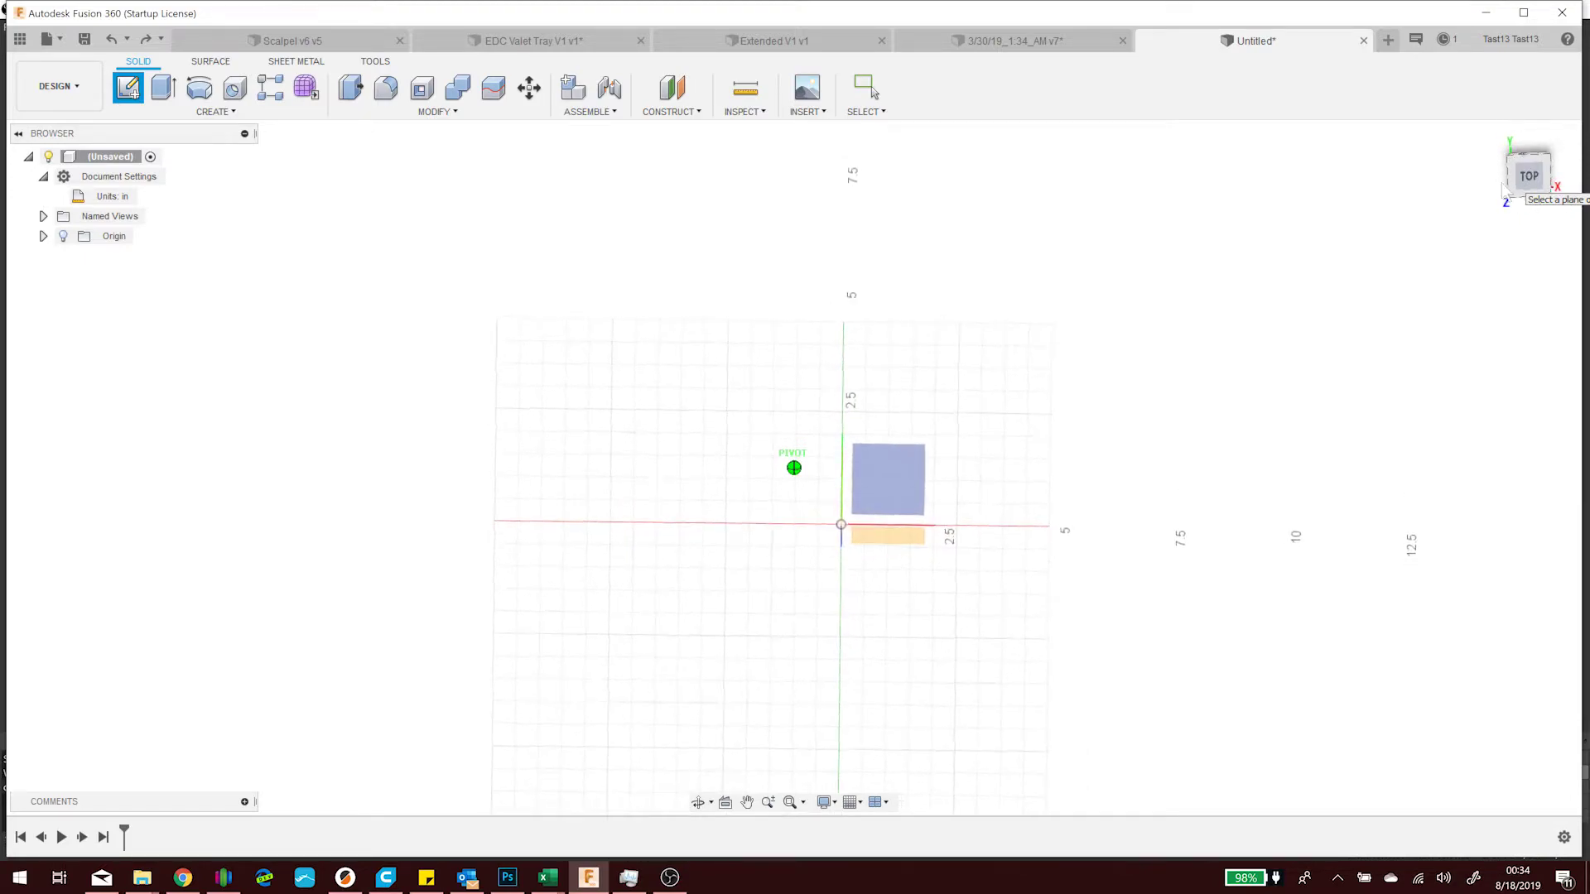
{"action": "left_click", "coordinate": [901, 491]}
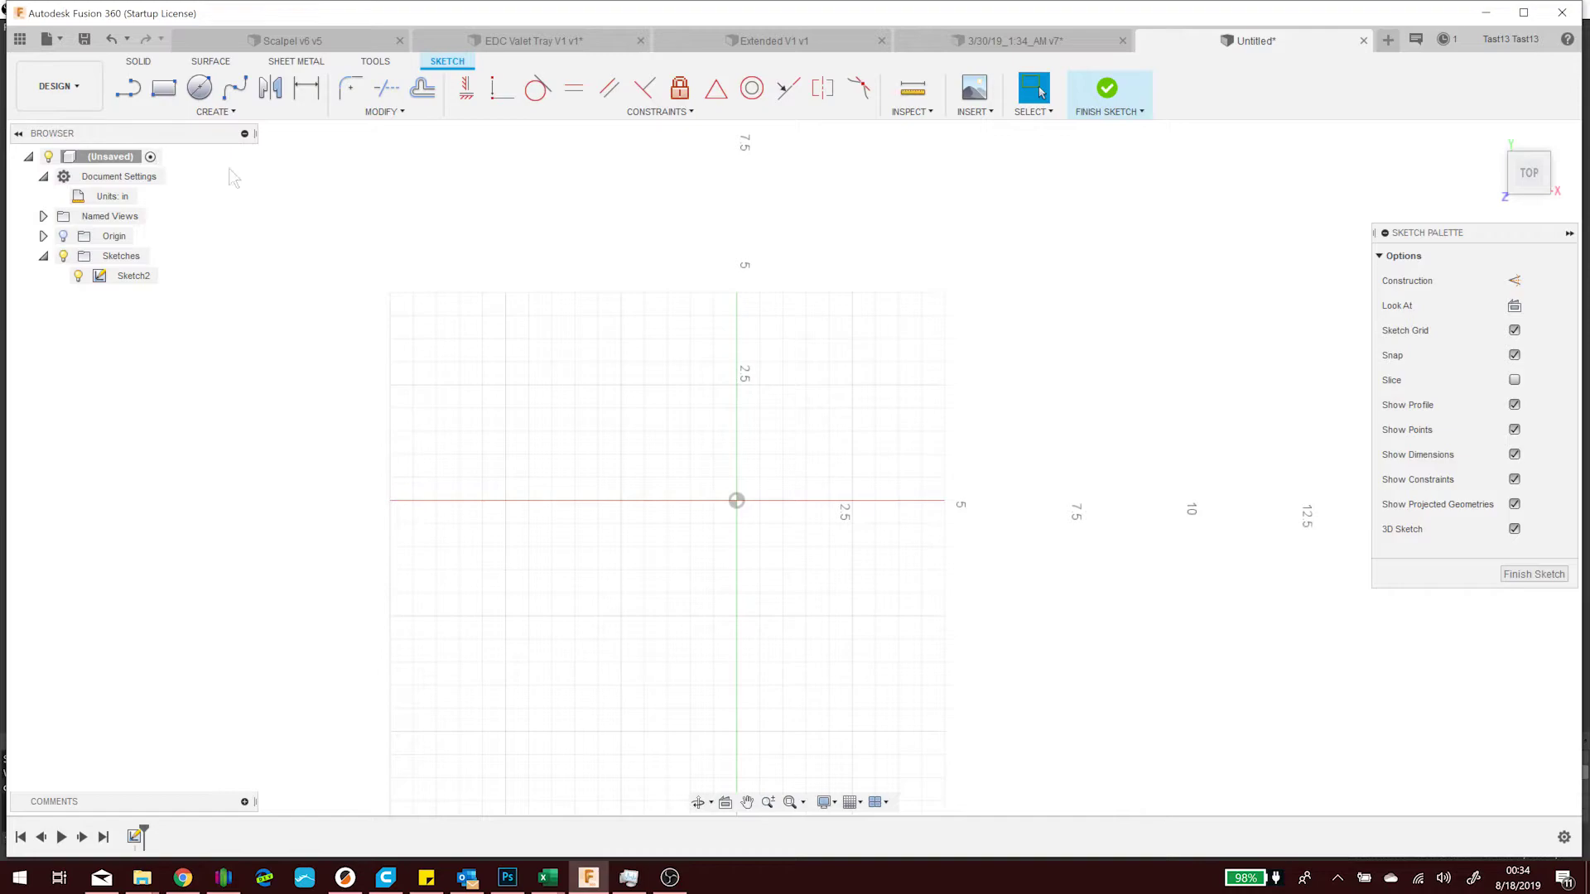
{"action": "key", "text": "c"}
{"action": "left_click", "coordinate": [209, 112]}
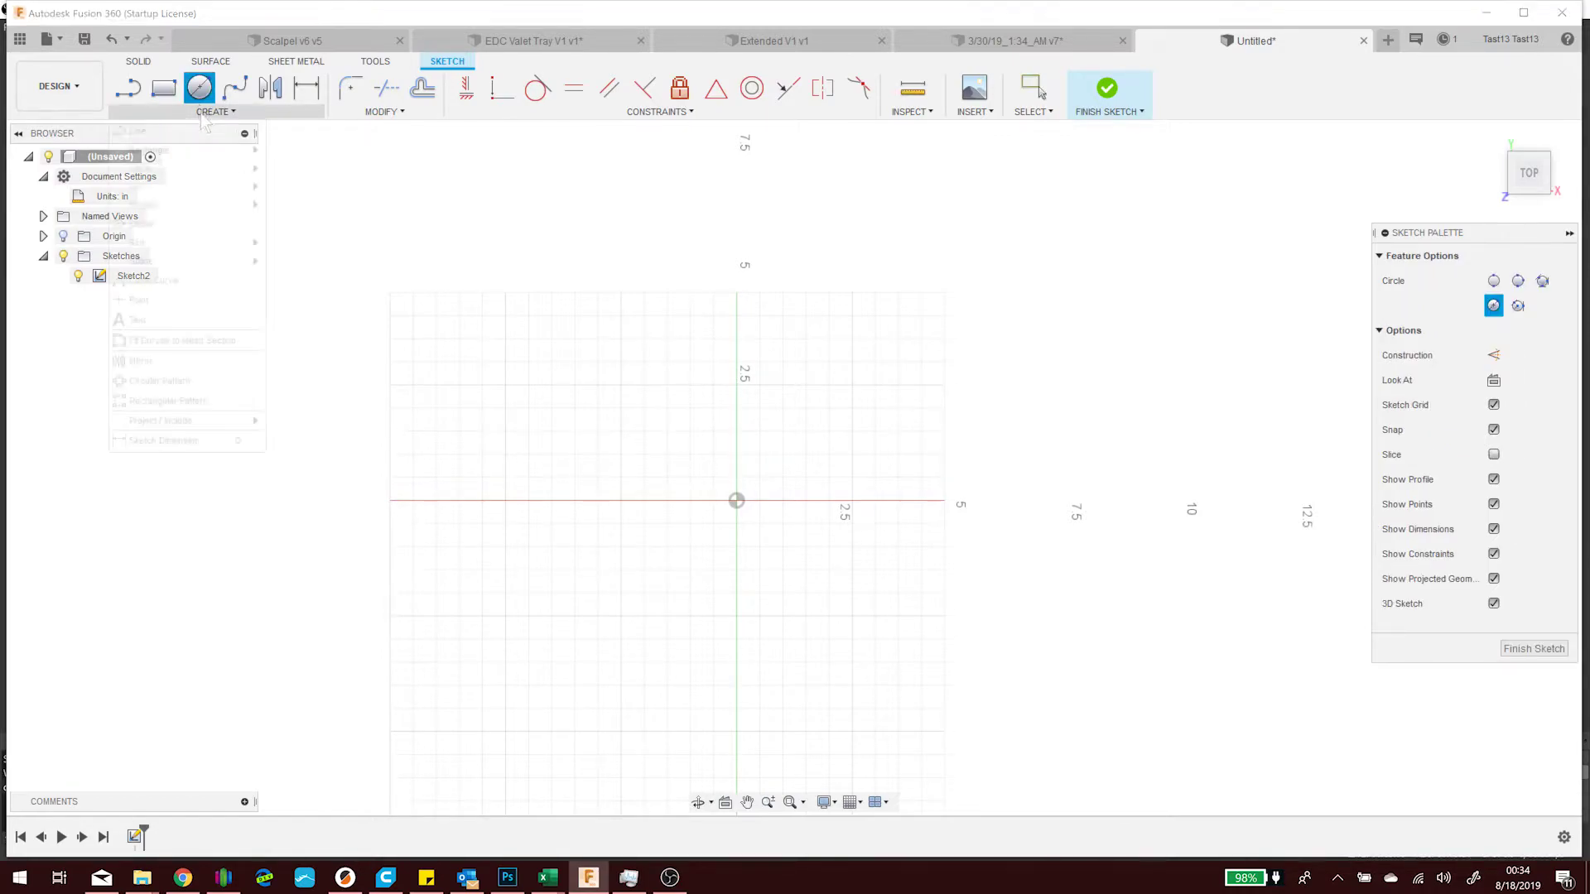
{"action": "mouse_move", "coordinate": [232, 152]}
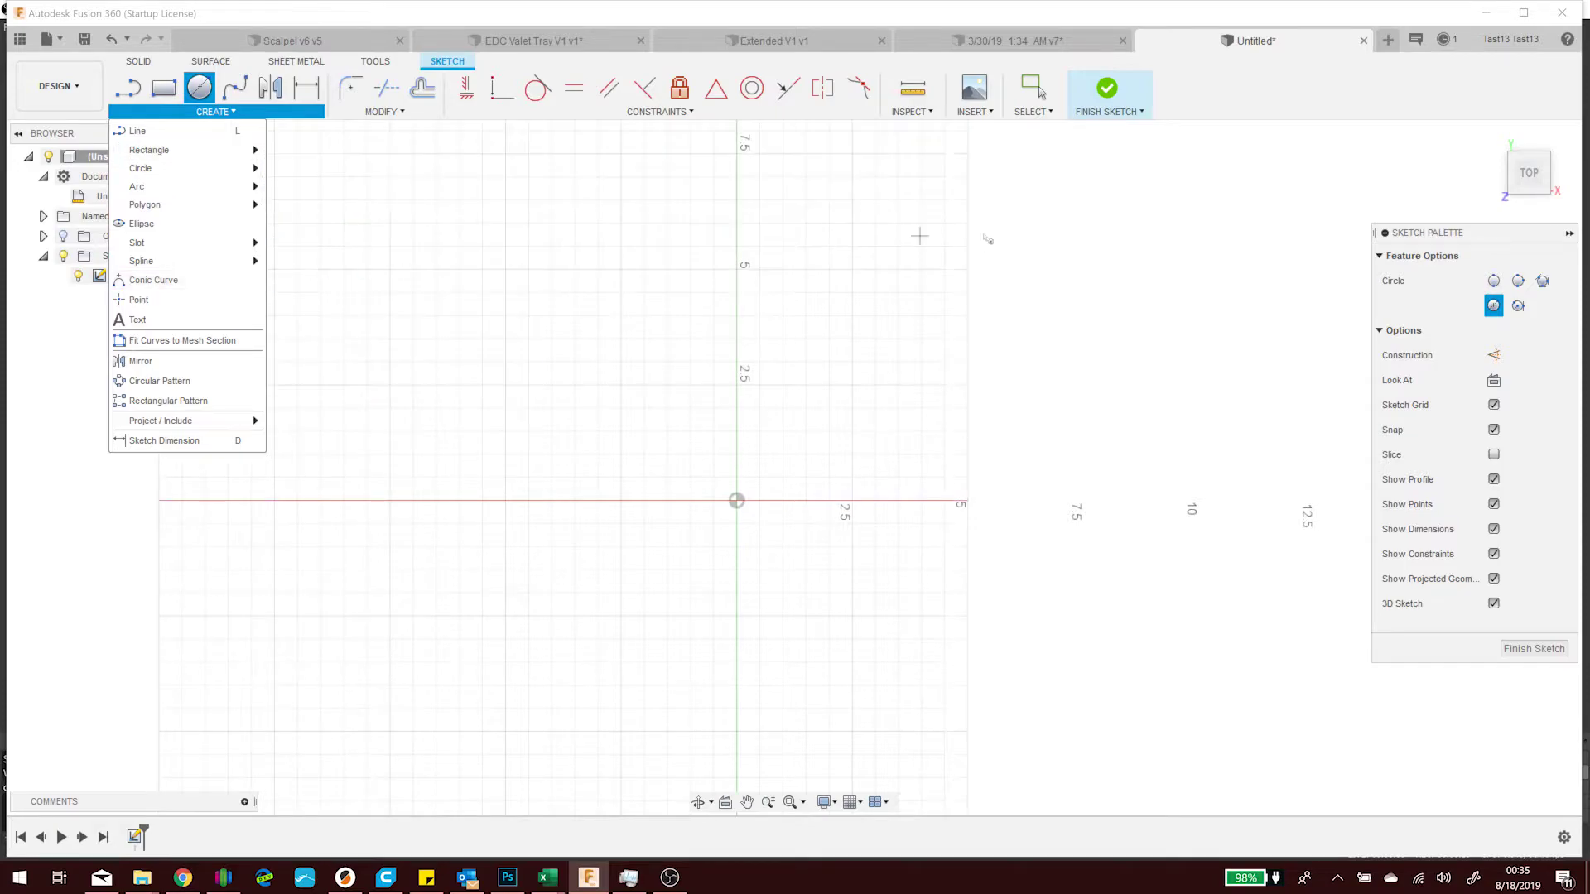
{"action": "left_click", "coordinate": [1259, 233]}
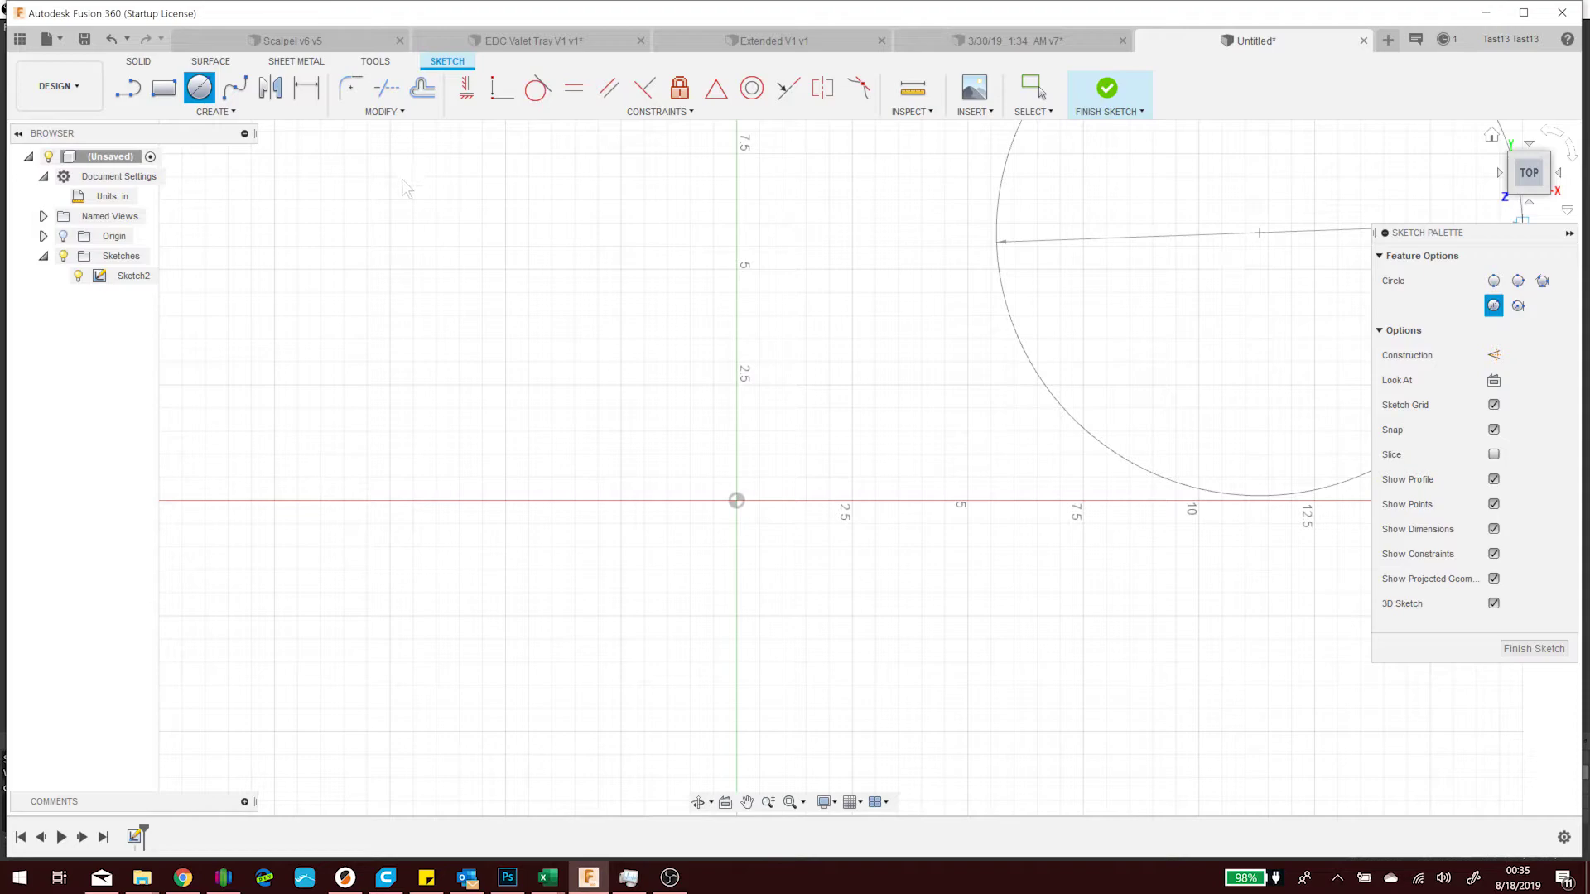
{"action": "key", "text": "Escape"}
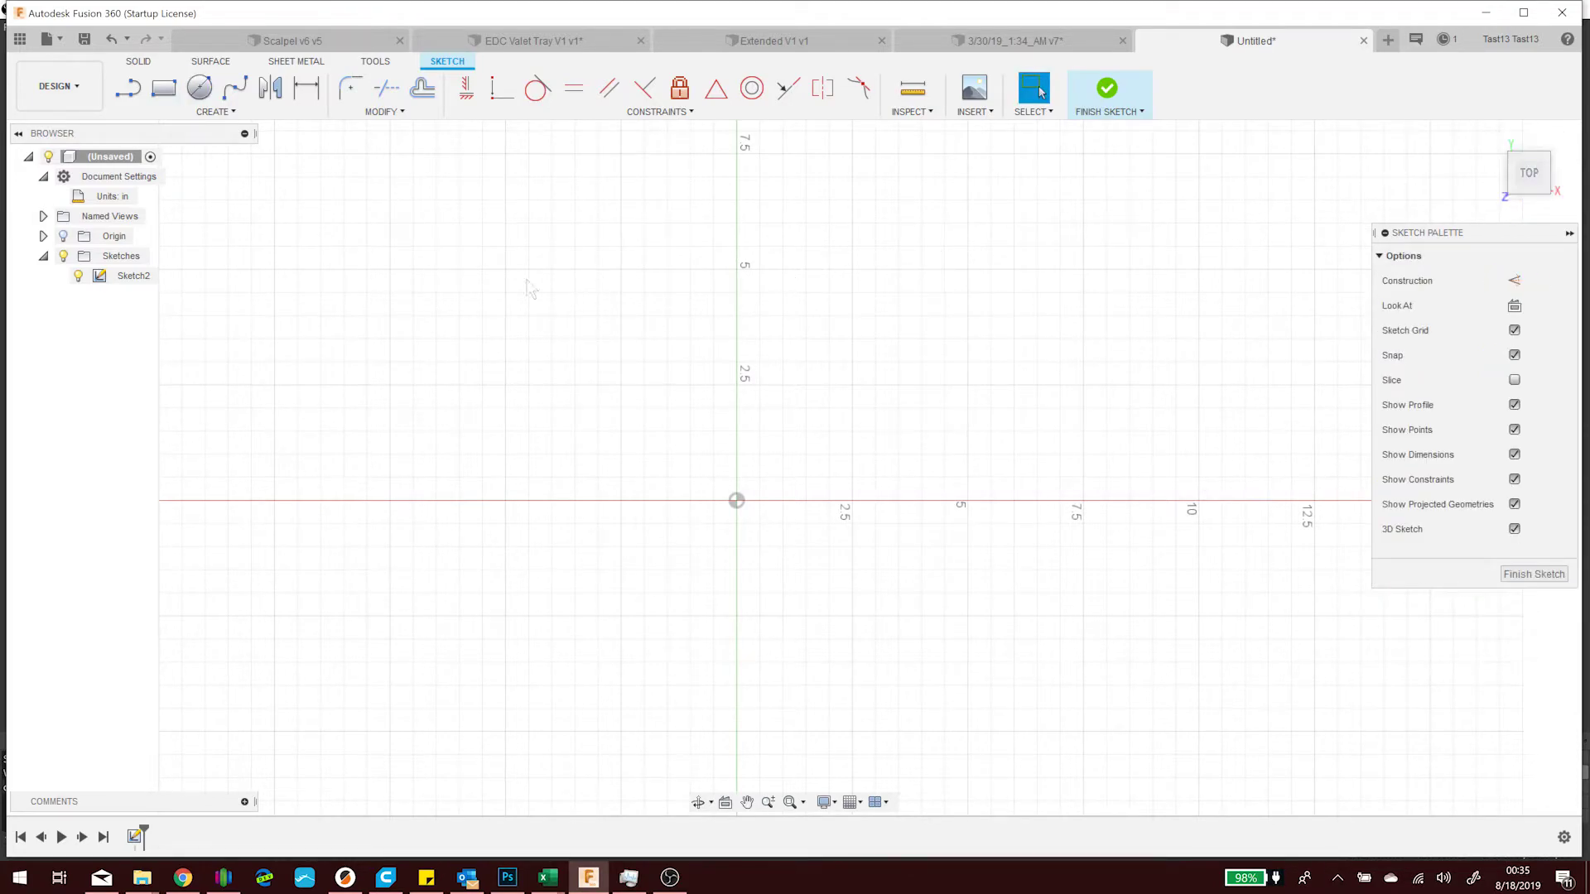
{"action": "left_click", "coordinate": [199, 87]}
{"action": "left_click", "coordinate": [413, 292]}
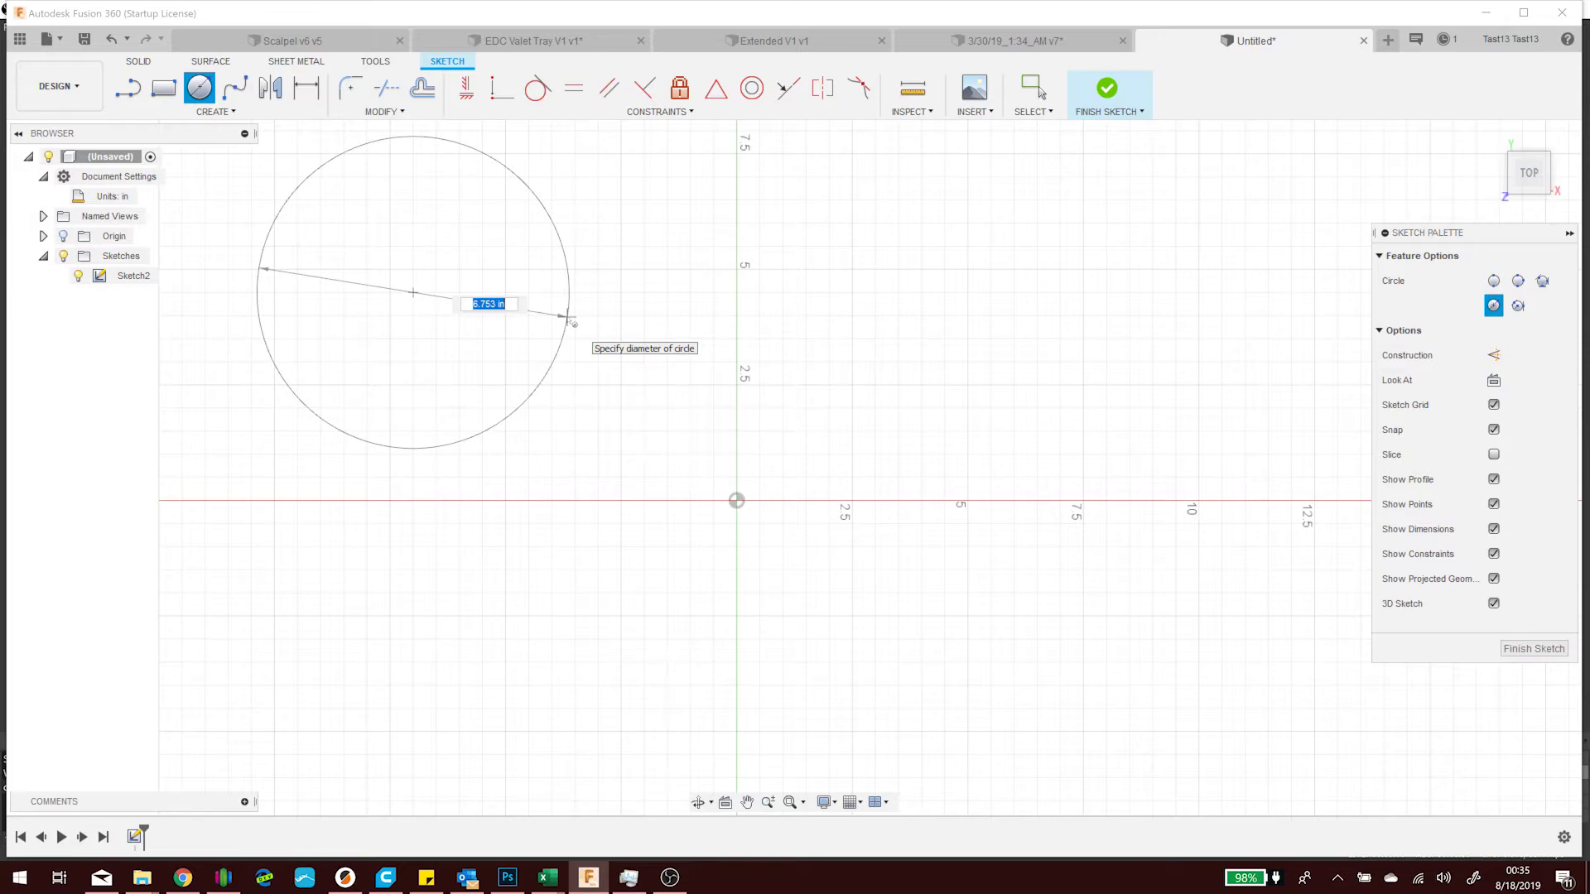
{"action": "type", "text": "25.6mm"}
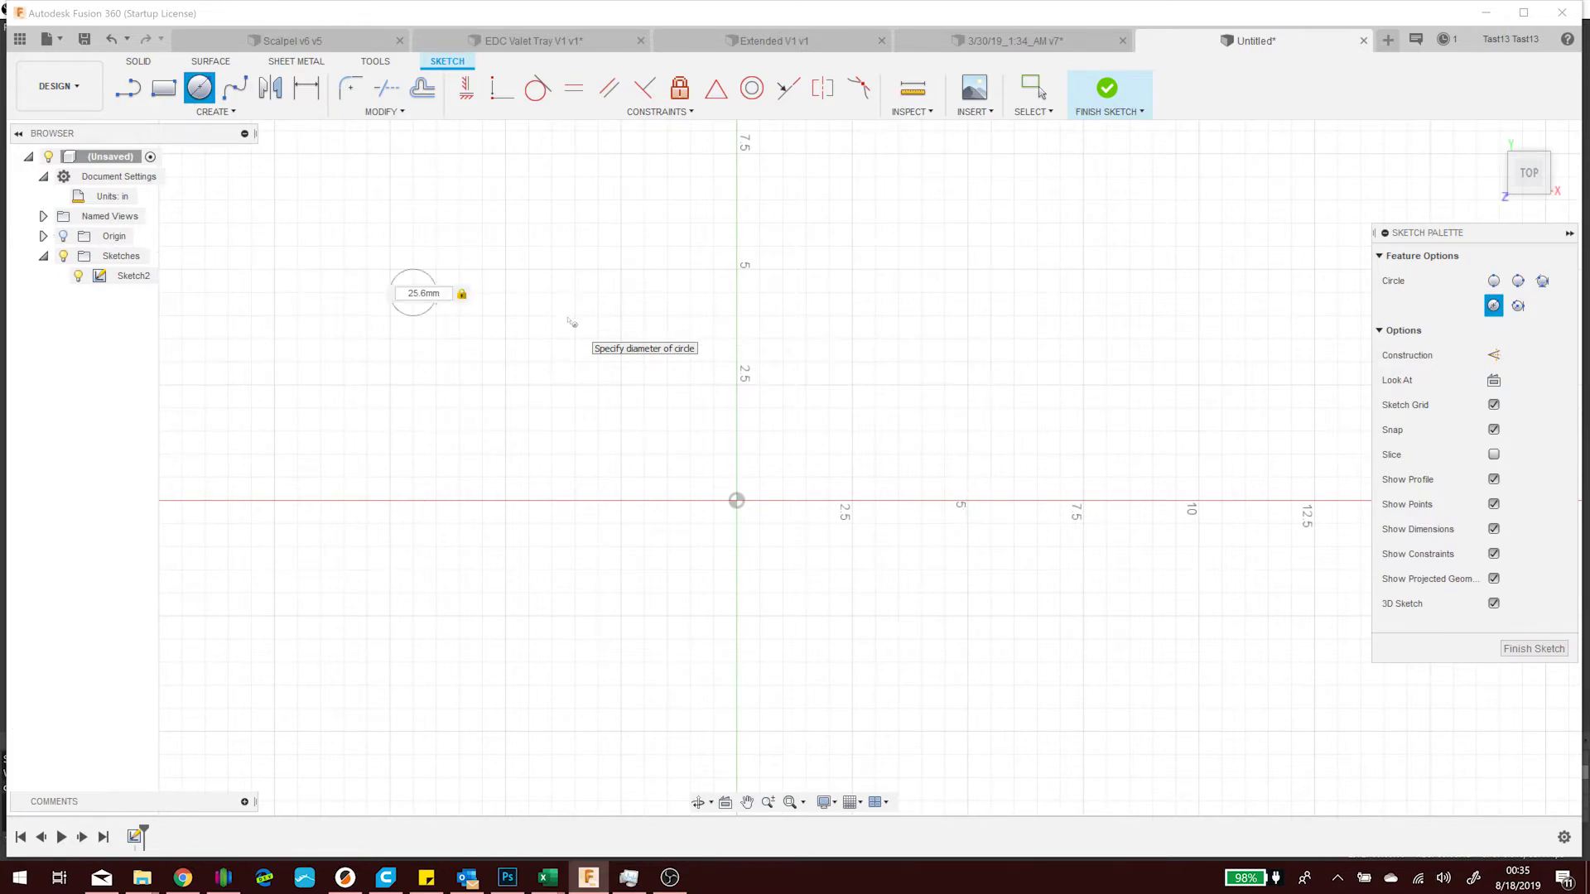
{"action": "key", "text": "Return"}
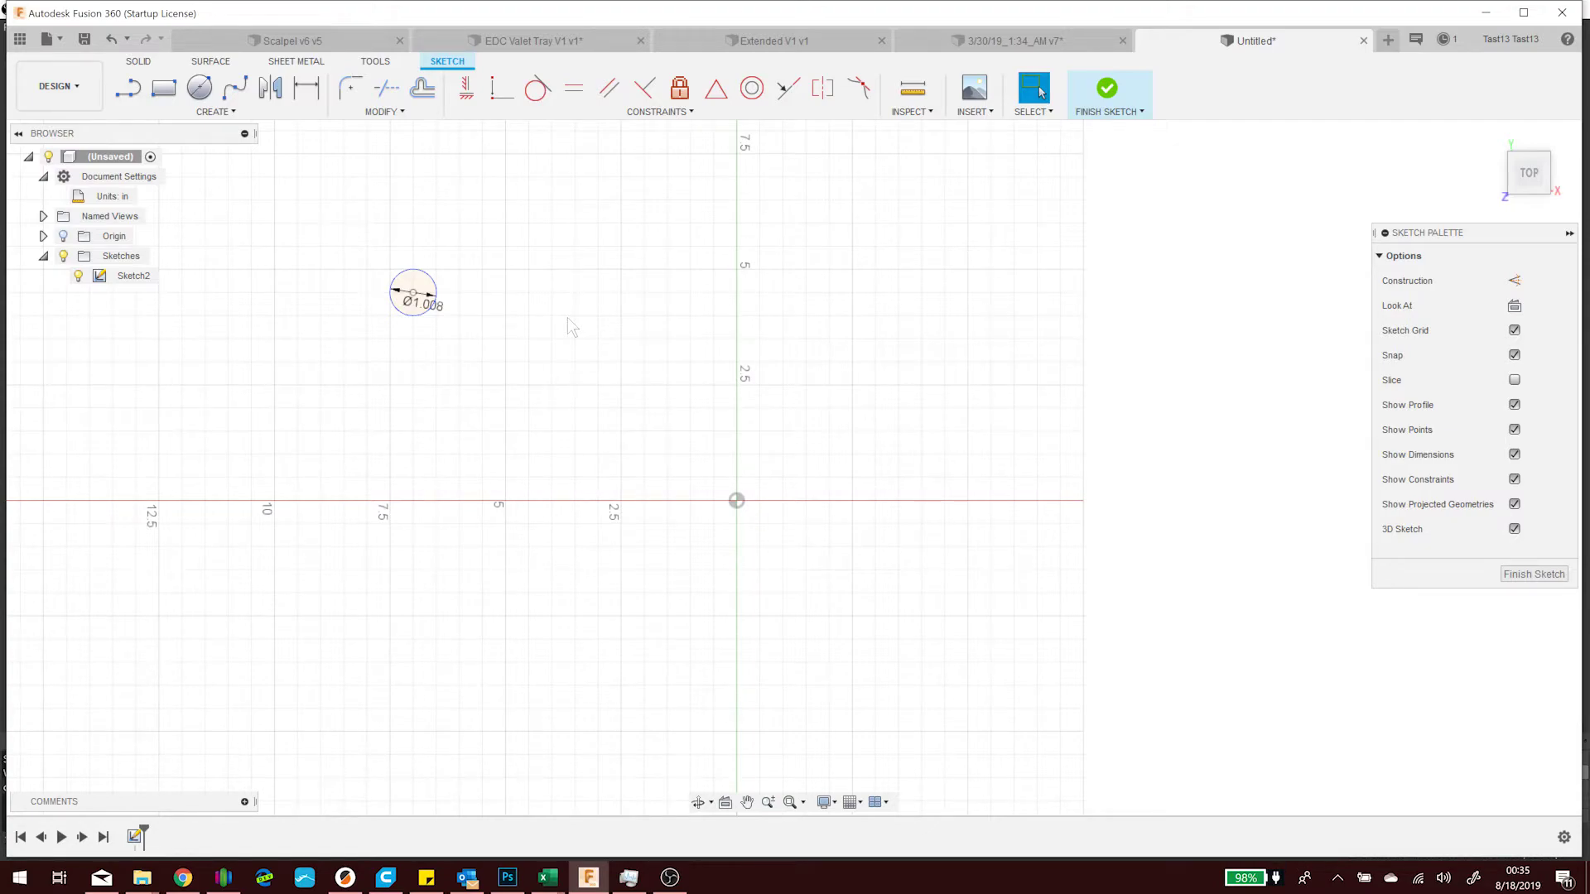
{"action": "left_click", "coordinate": [437, 285]}
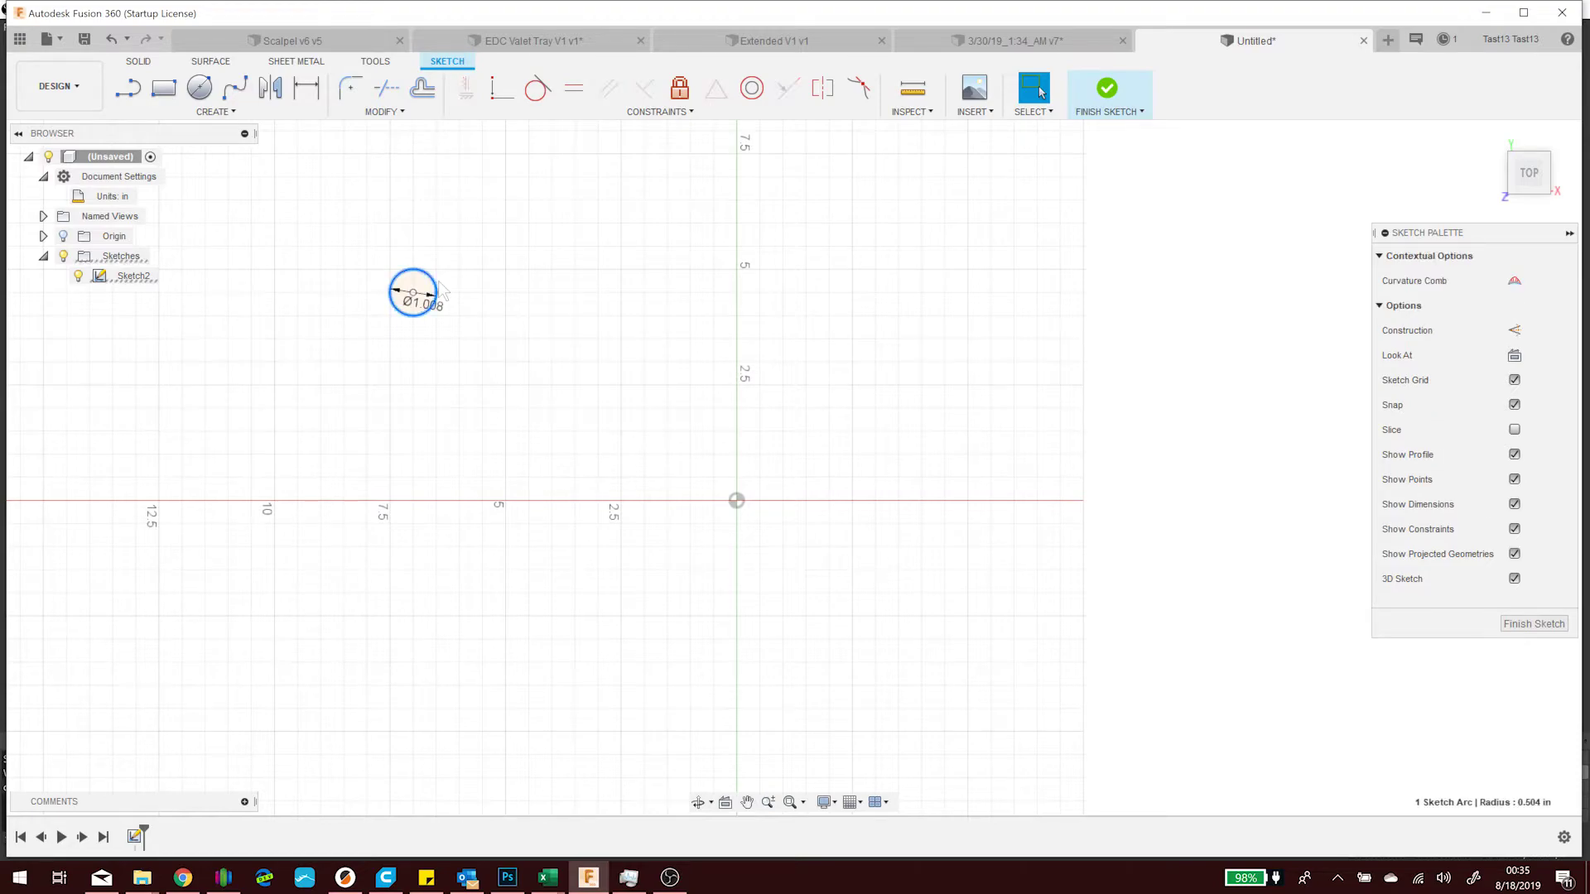
Delete the test circle and draw a 10 in × 7 in center rectangle on the origin
{"action": "key", "text": "Delete"}
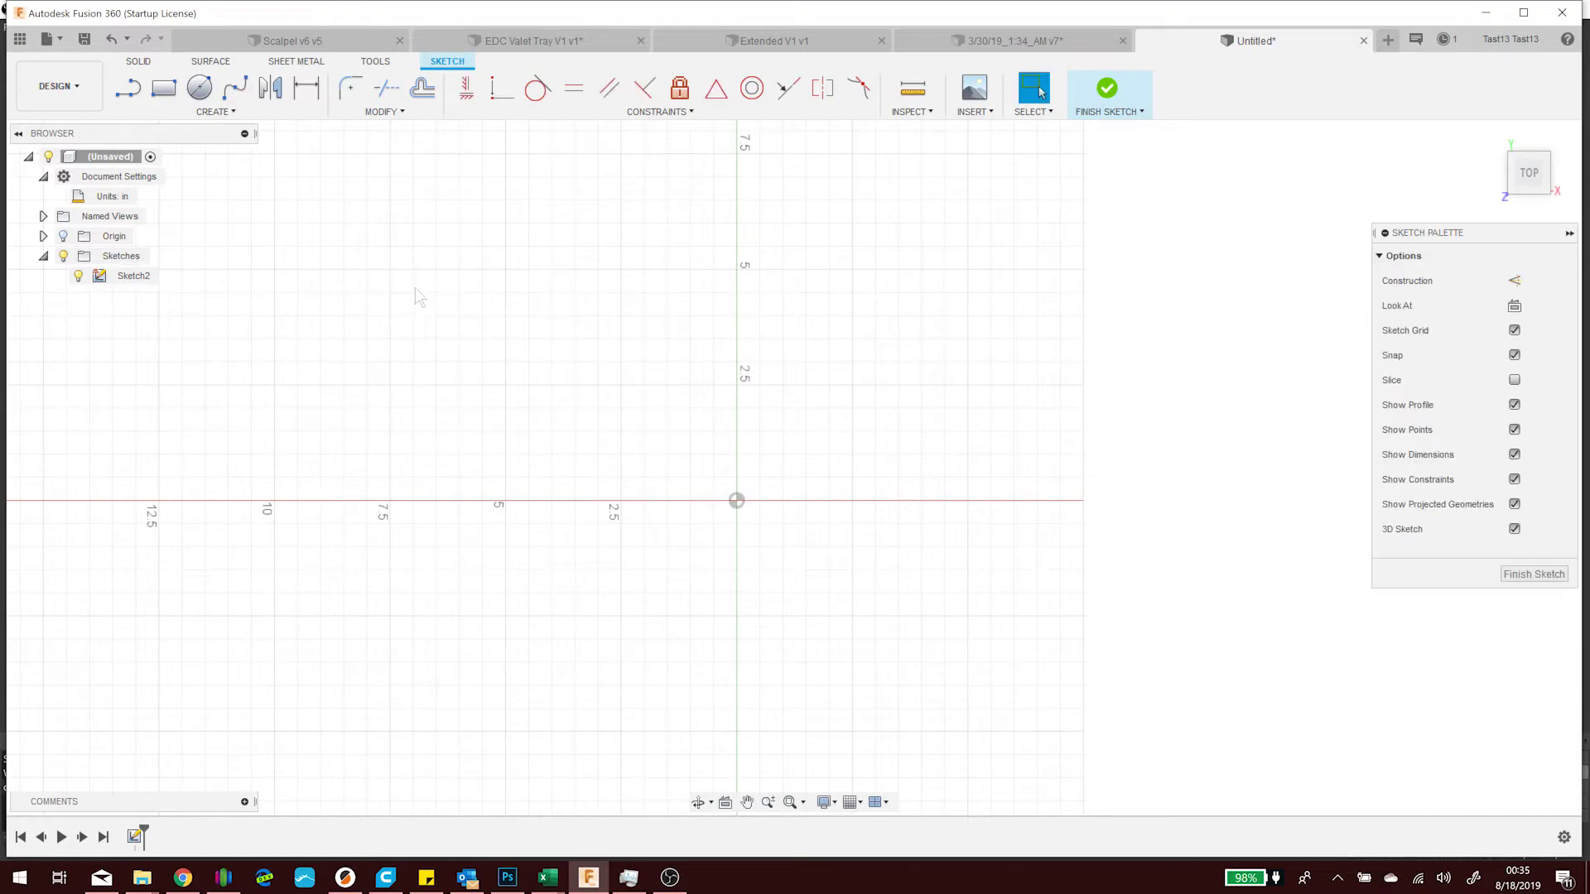
{"action": "left_click", "coordinate": [216, 112]}
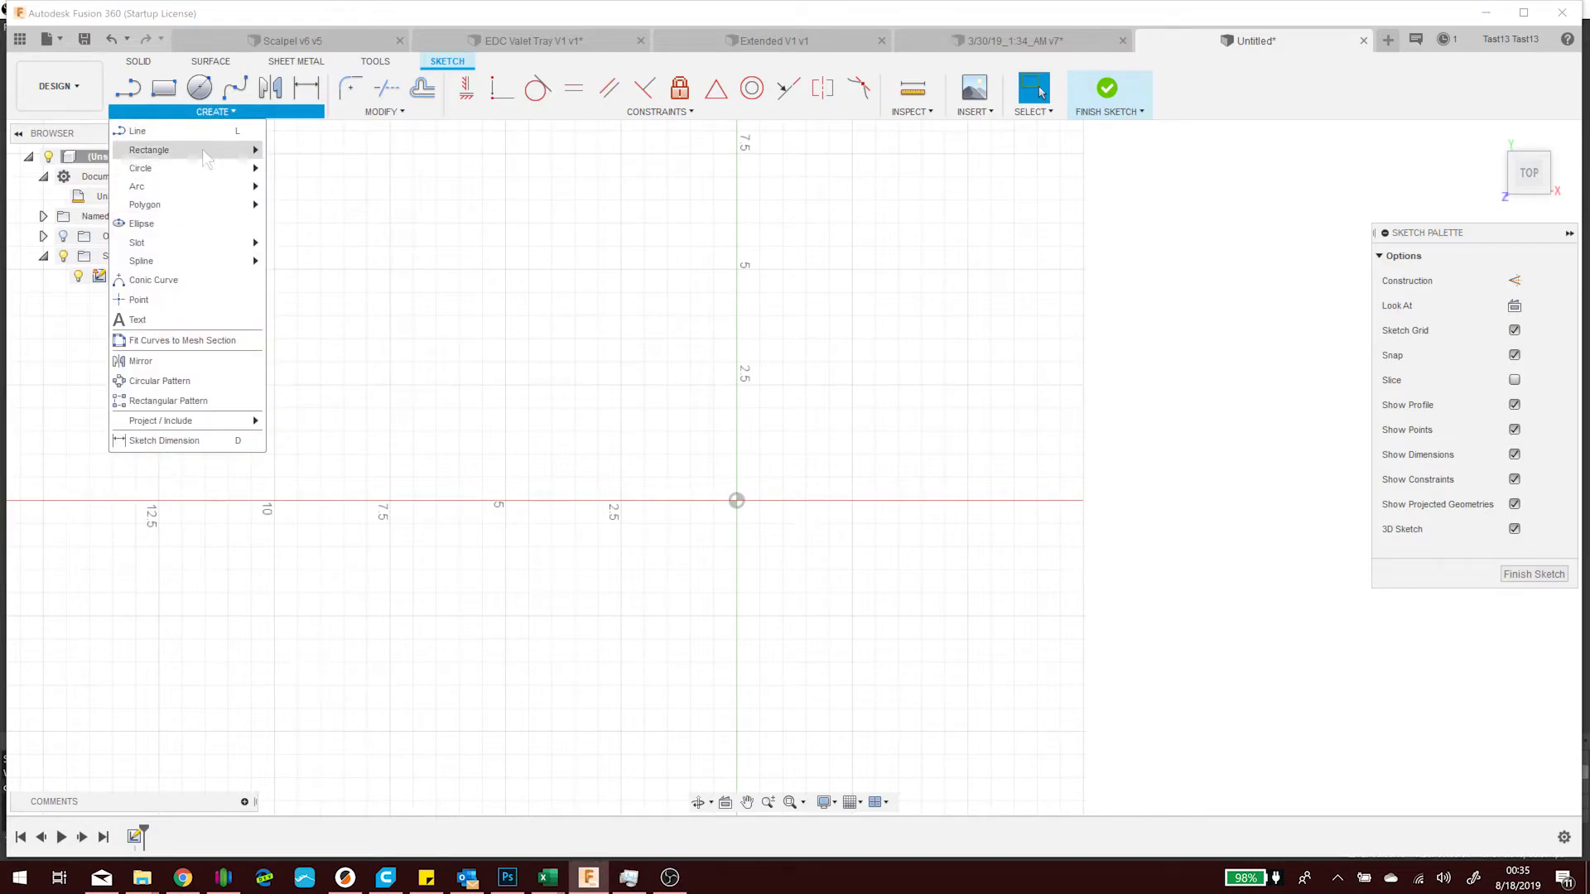
{"action": "mouse_move", "coordinate": [202, 149]}
{"action": "left_click", "coordinate": [315, 193]}
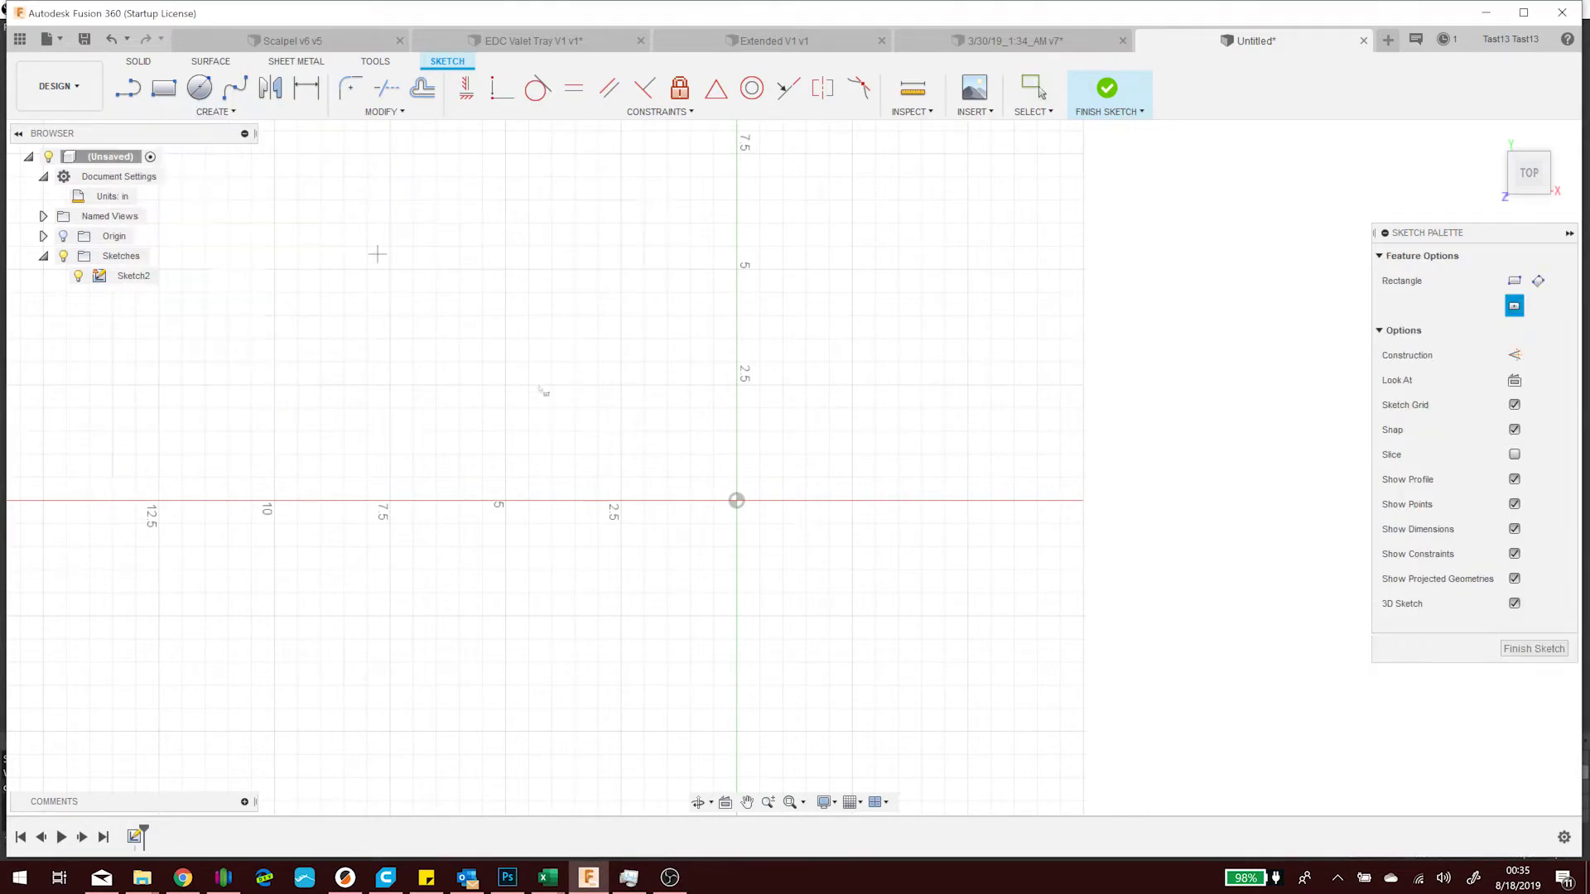
{"action": "left_click", "coordinate": [737, 500]}
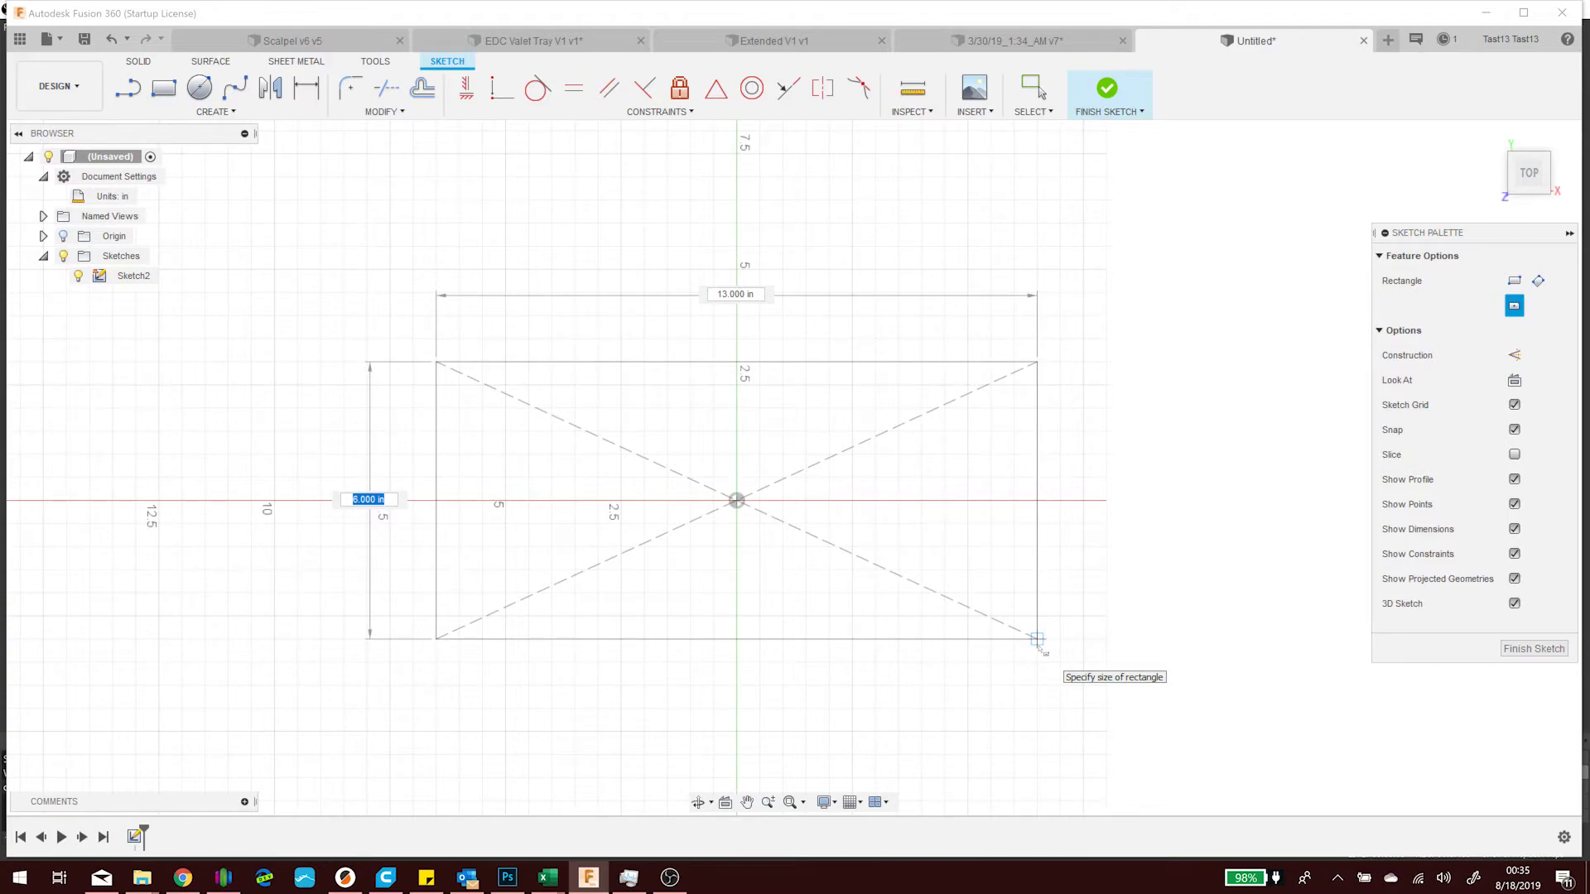
{"action": "key", "text": "Tab"}
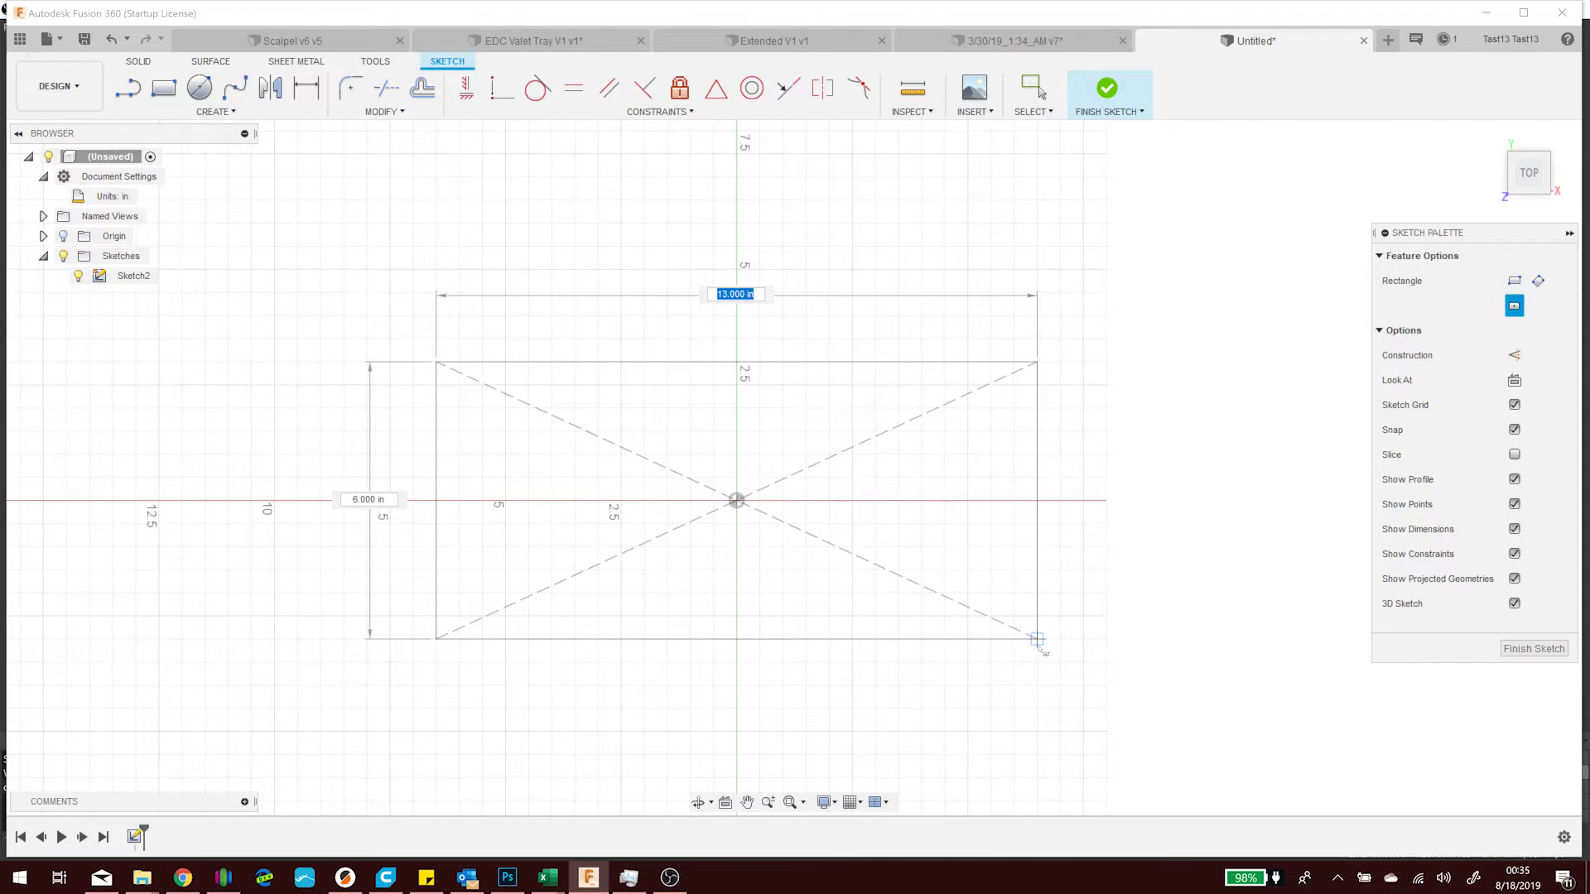
{"action": "type", "text": "10"}
{"action": "key", "text": "Tab"}
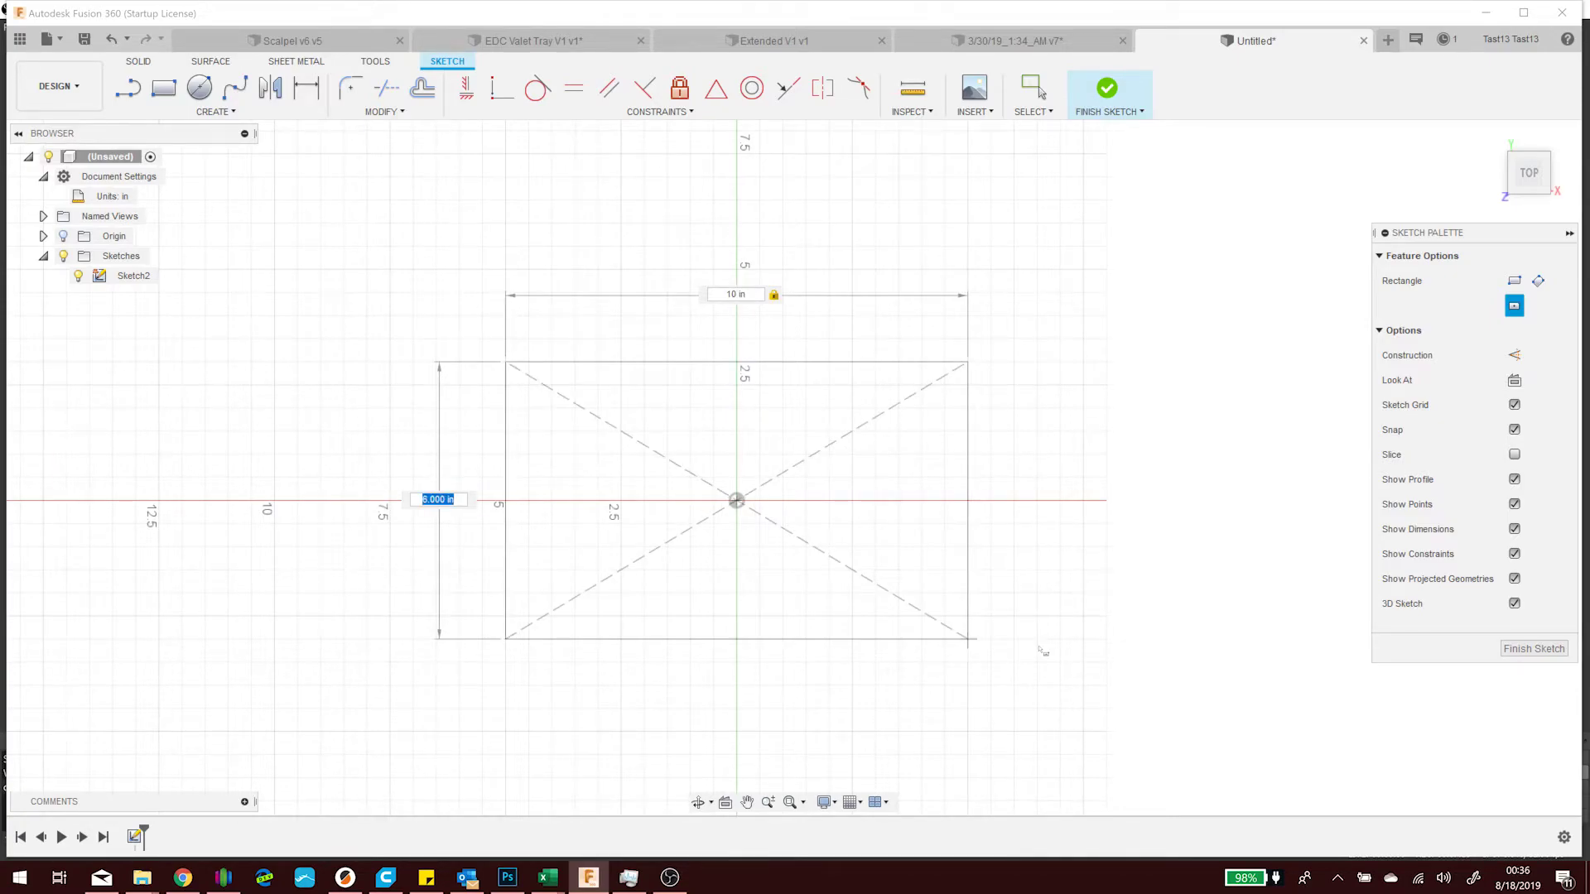
{"action": "type", "text": "7"}
{"action": "key", "text": "Return"}
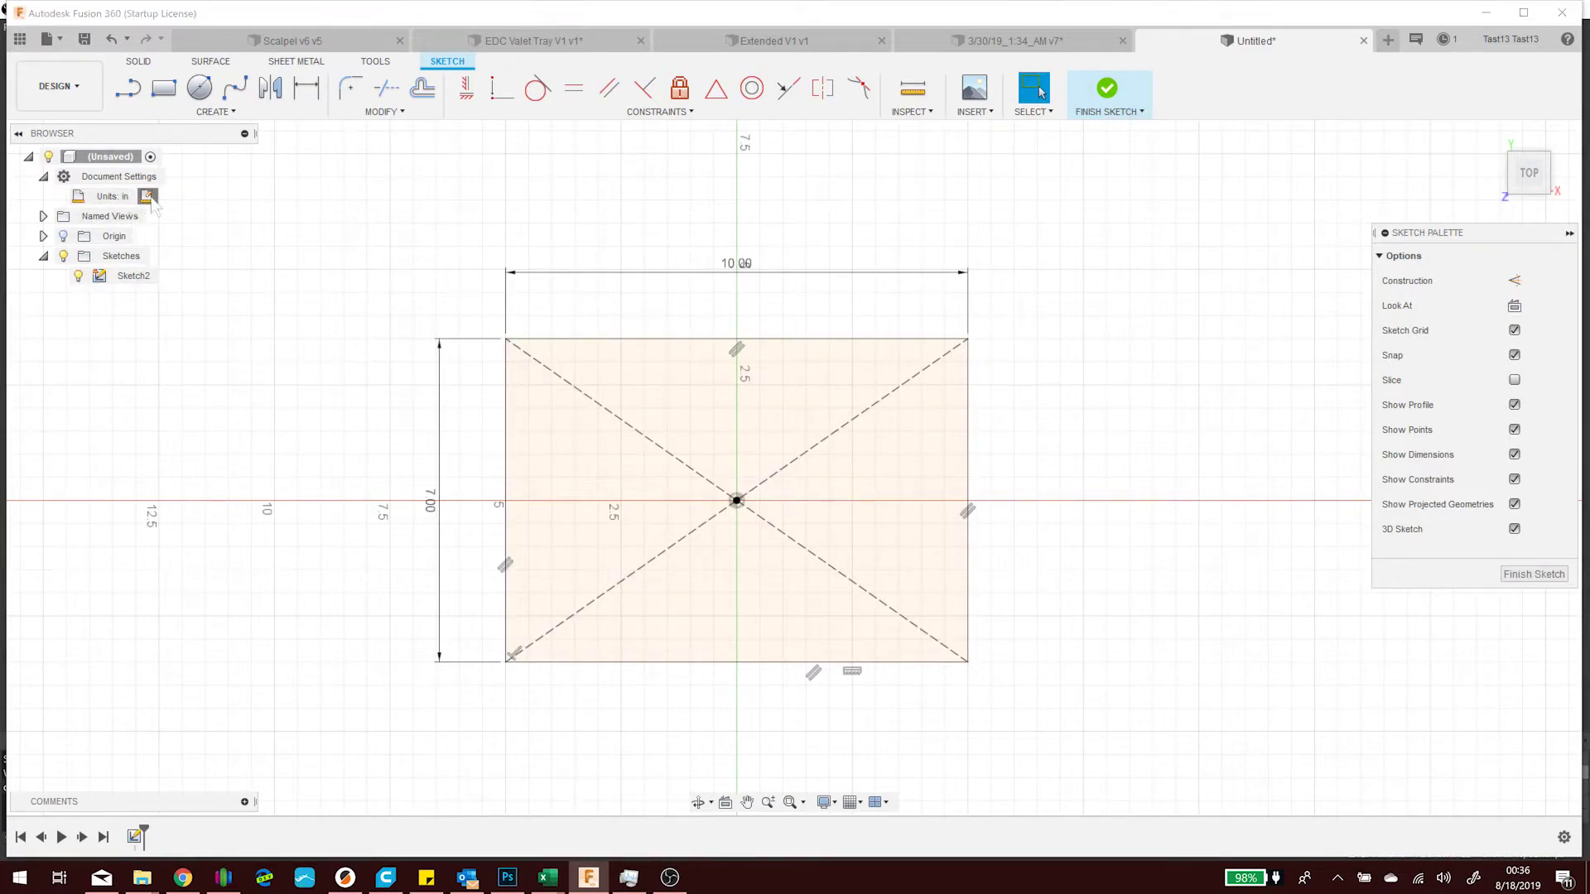
Switch units to Millimeter to see 254.00 × 177.80, then undo to the empty inch sketch
{"action": "left_click", "coordinate": [148, 197]}
{"action": "left_click", "coordinate": [1341, 257]}
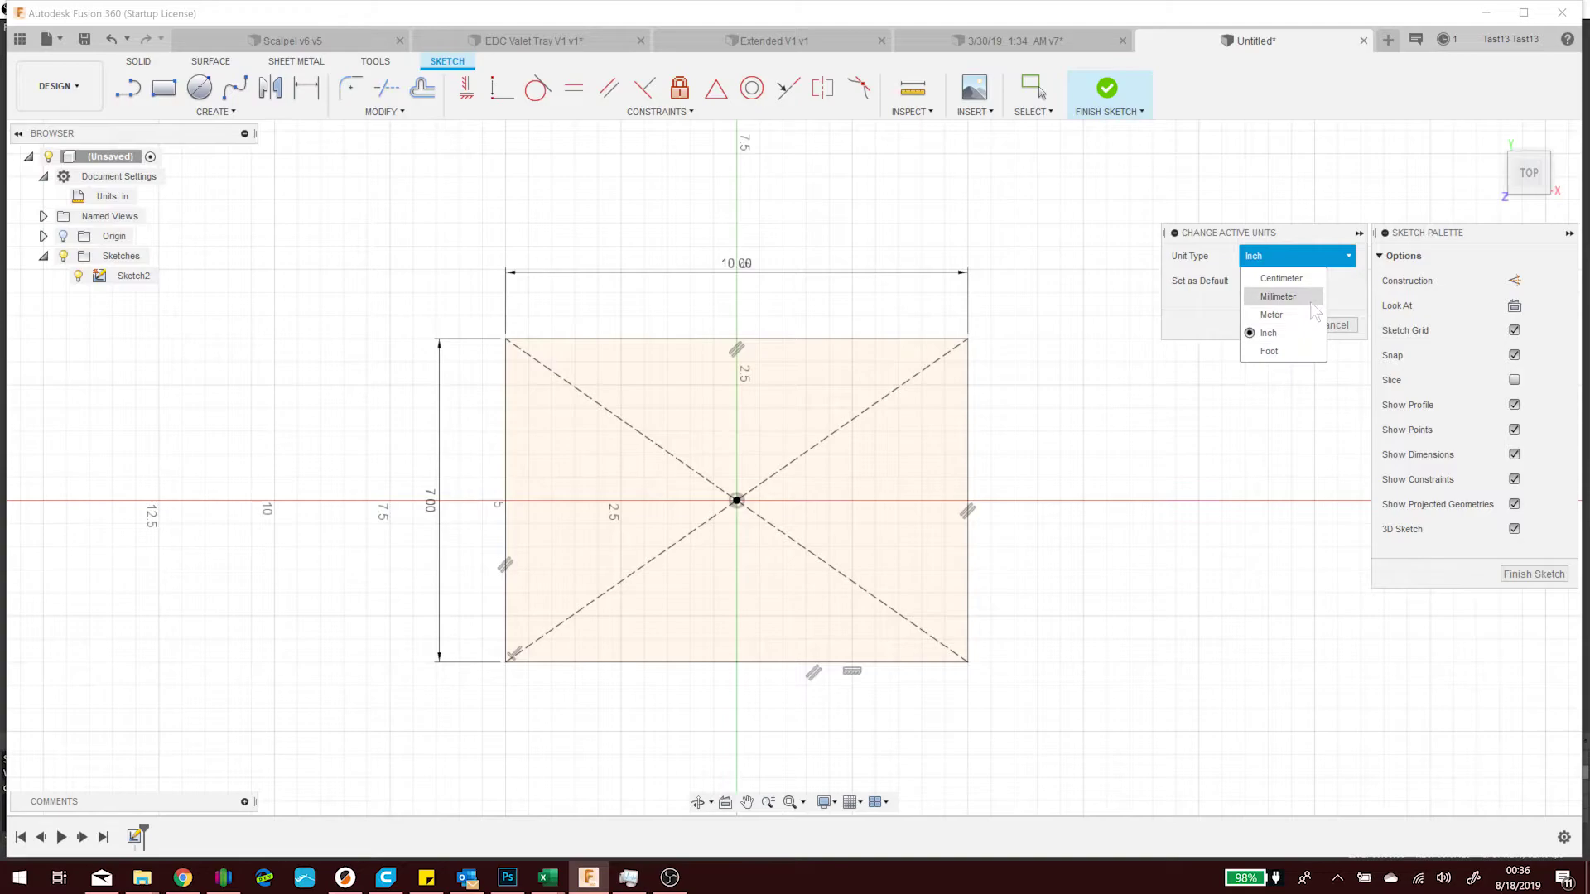
{"action": "left_click", "coordinate": [1292, 297]}
{"action": "left_click", "coordinate": [1275, 326]}
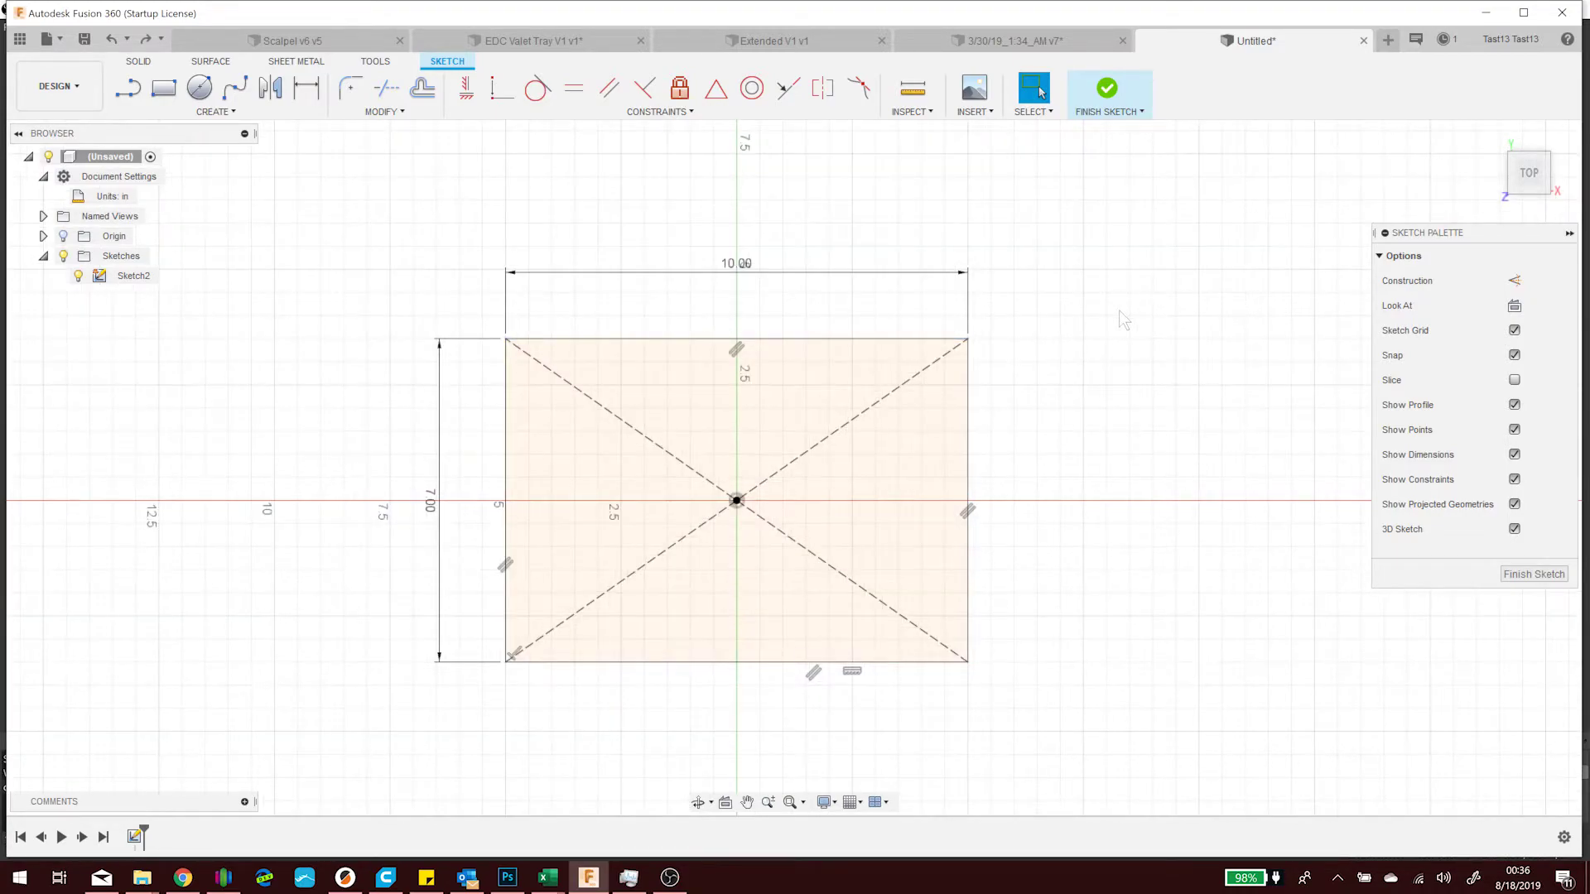
{"action": "key", "text": "ctrl+z"}
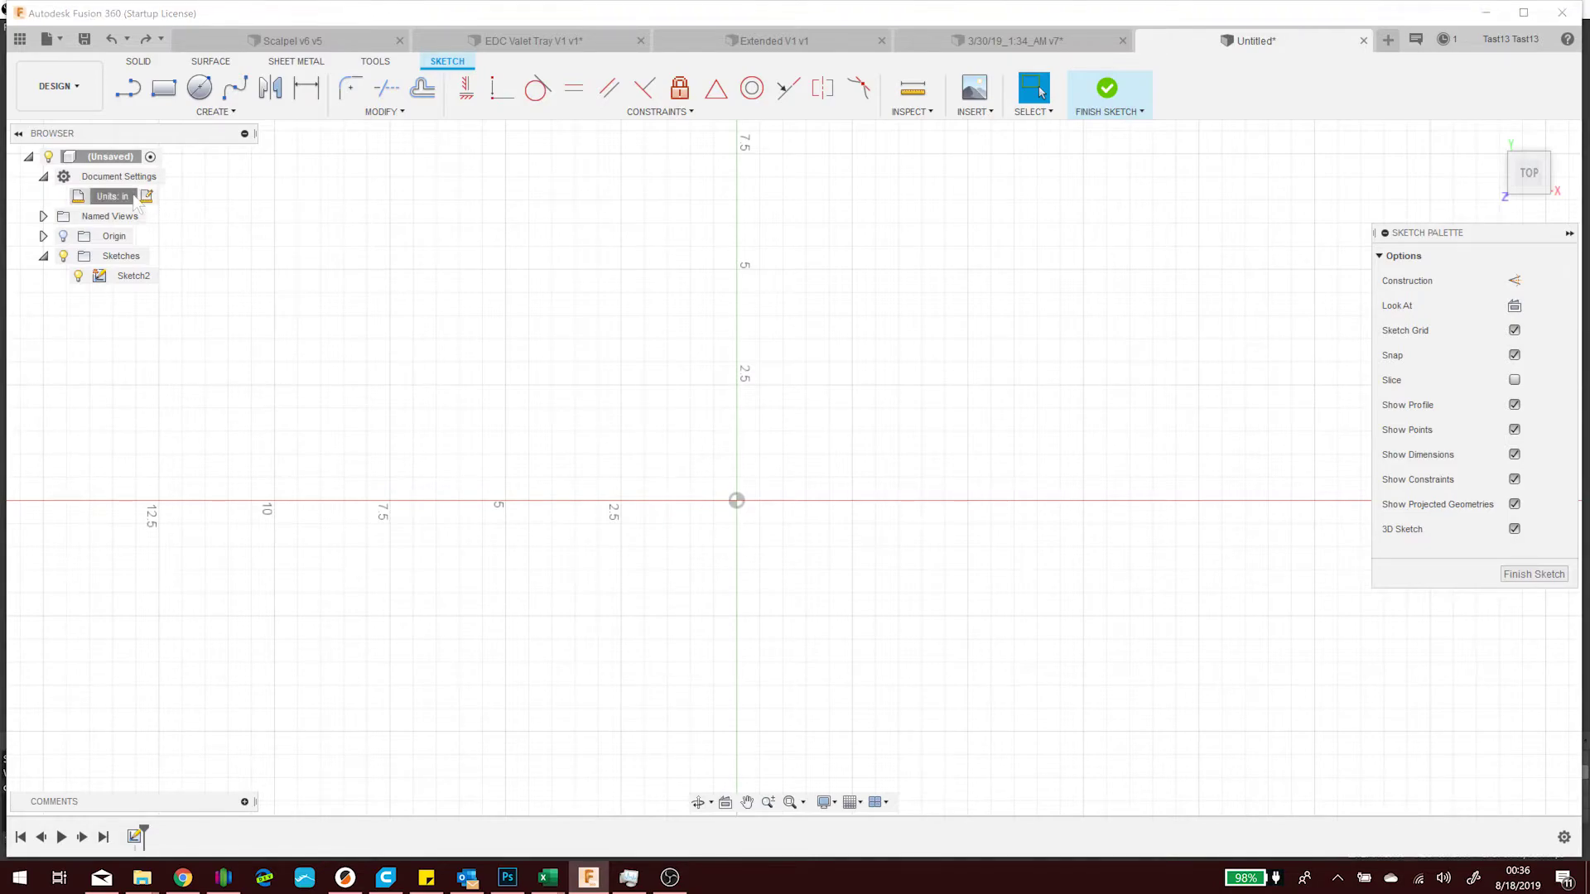
Set the design's active units to Millimeter
{"action": "left_click", "coordinate": [148, 197]}
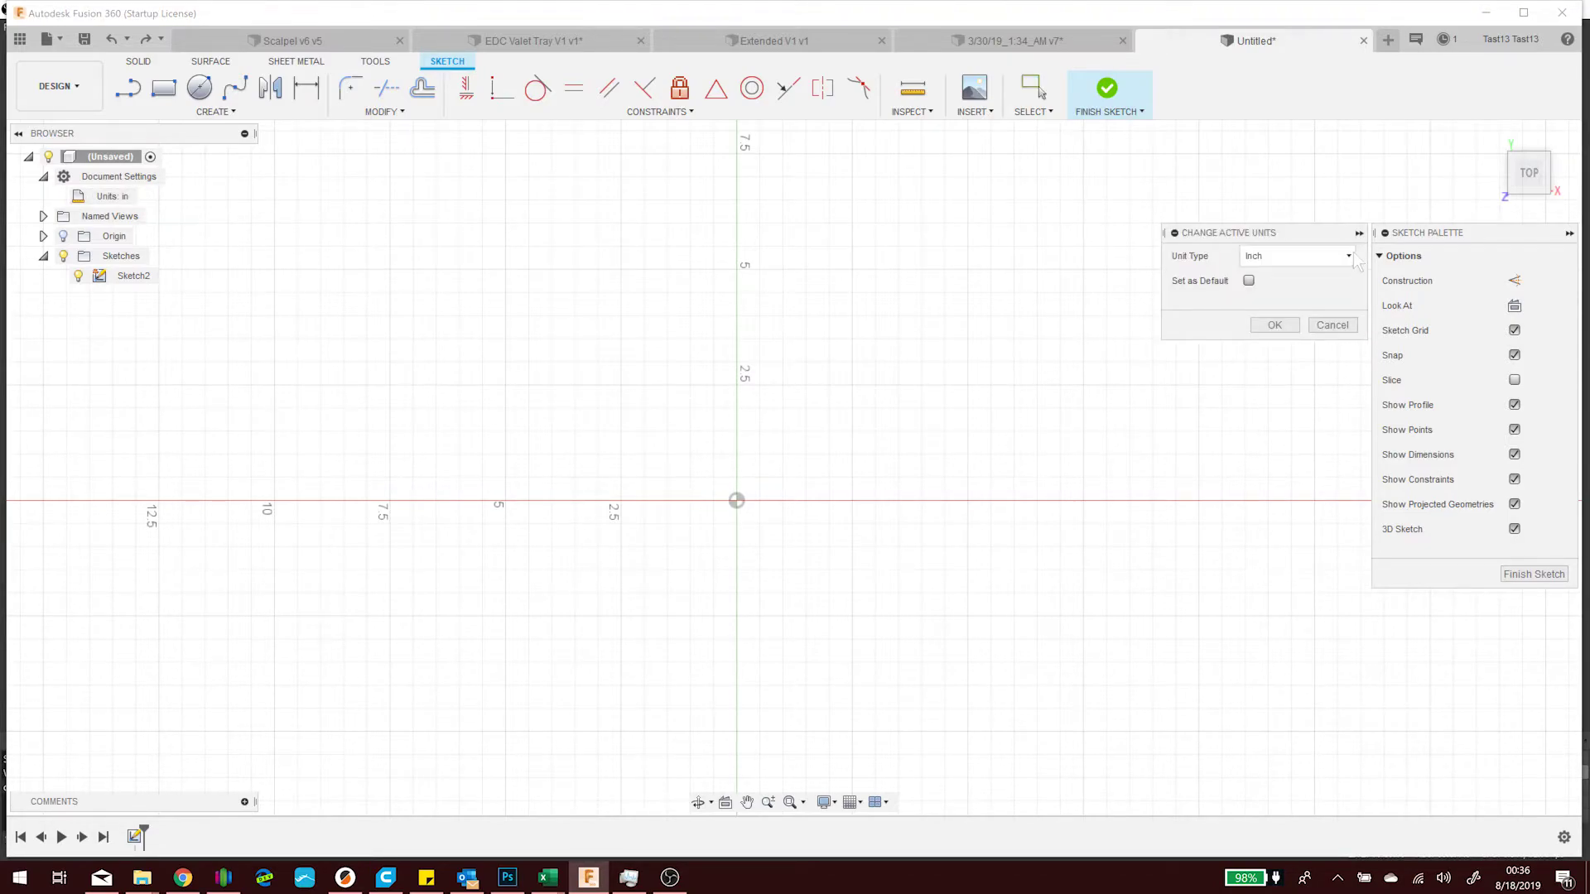
{"action": "left_click", "coordinate": [1297, 255]}
{"action": "left_click", "coordinate": [1308, 297]}
{"action": "left_click", "coordinate": [1267, 327]}
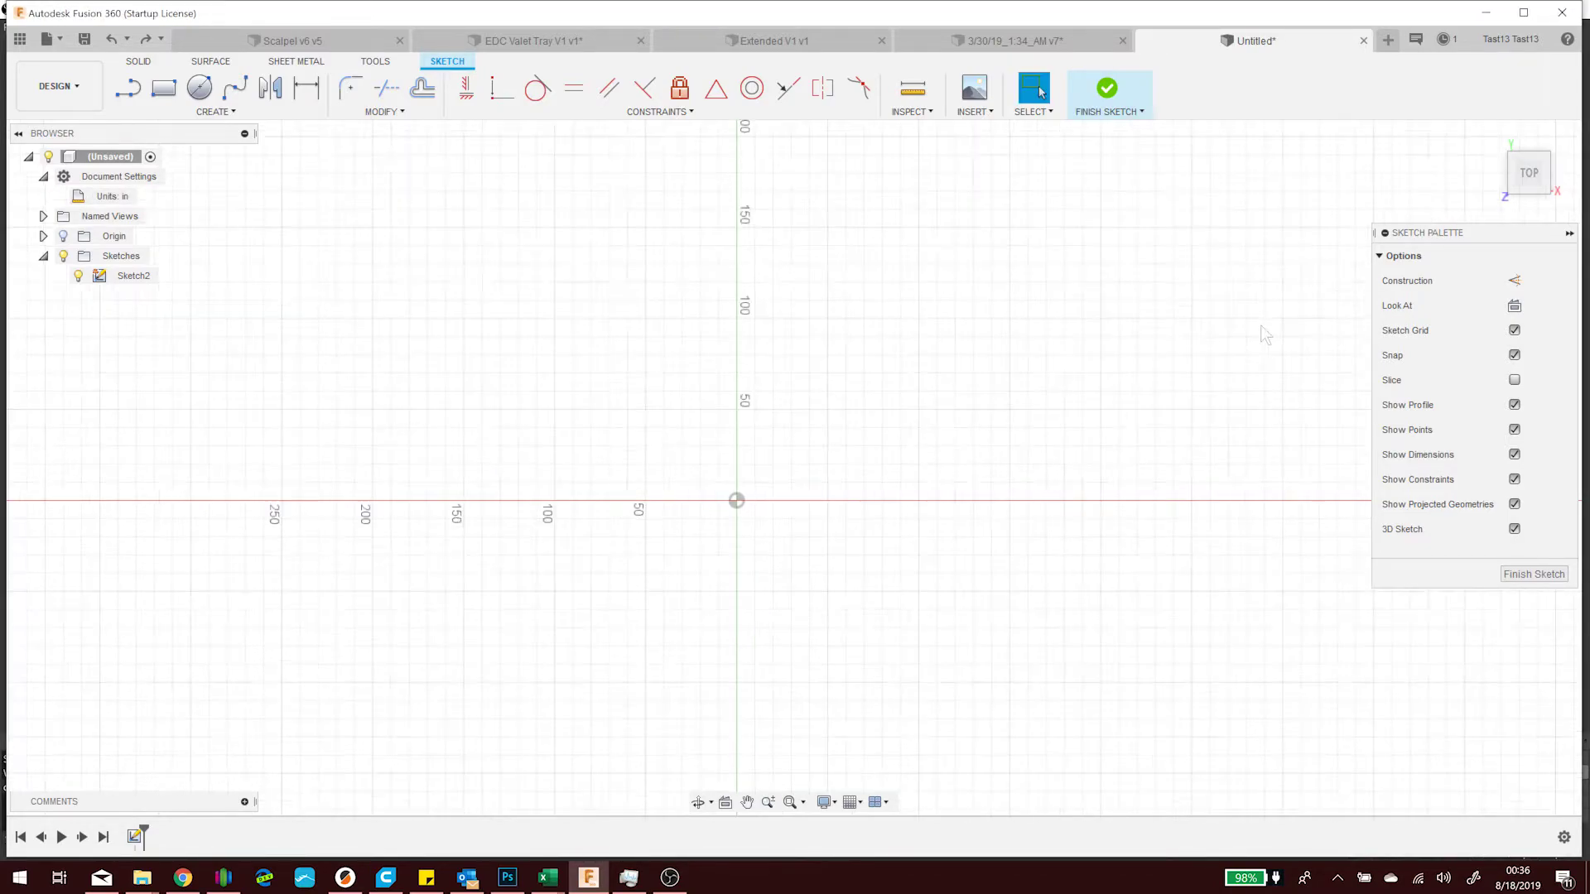
Try a center rectangle at the origin with a 10in width, then delete it
{"action": "left_click", "coordinate": [217, 113]}
{"action": "mouse_move", "coordinate": [165, 155]}
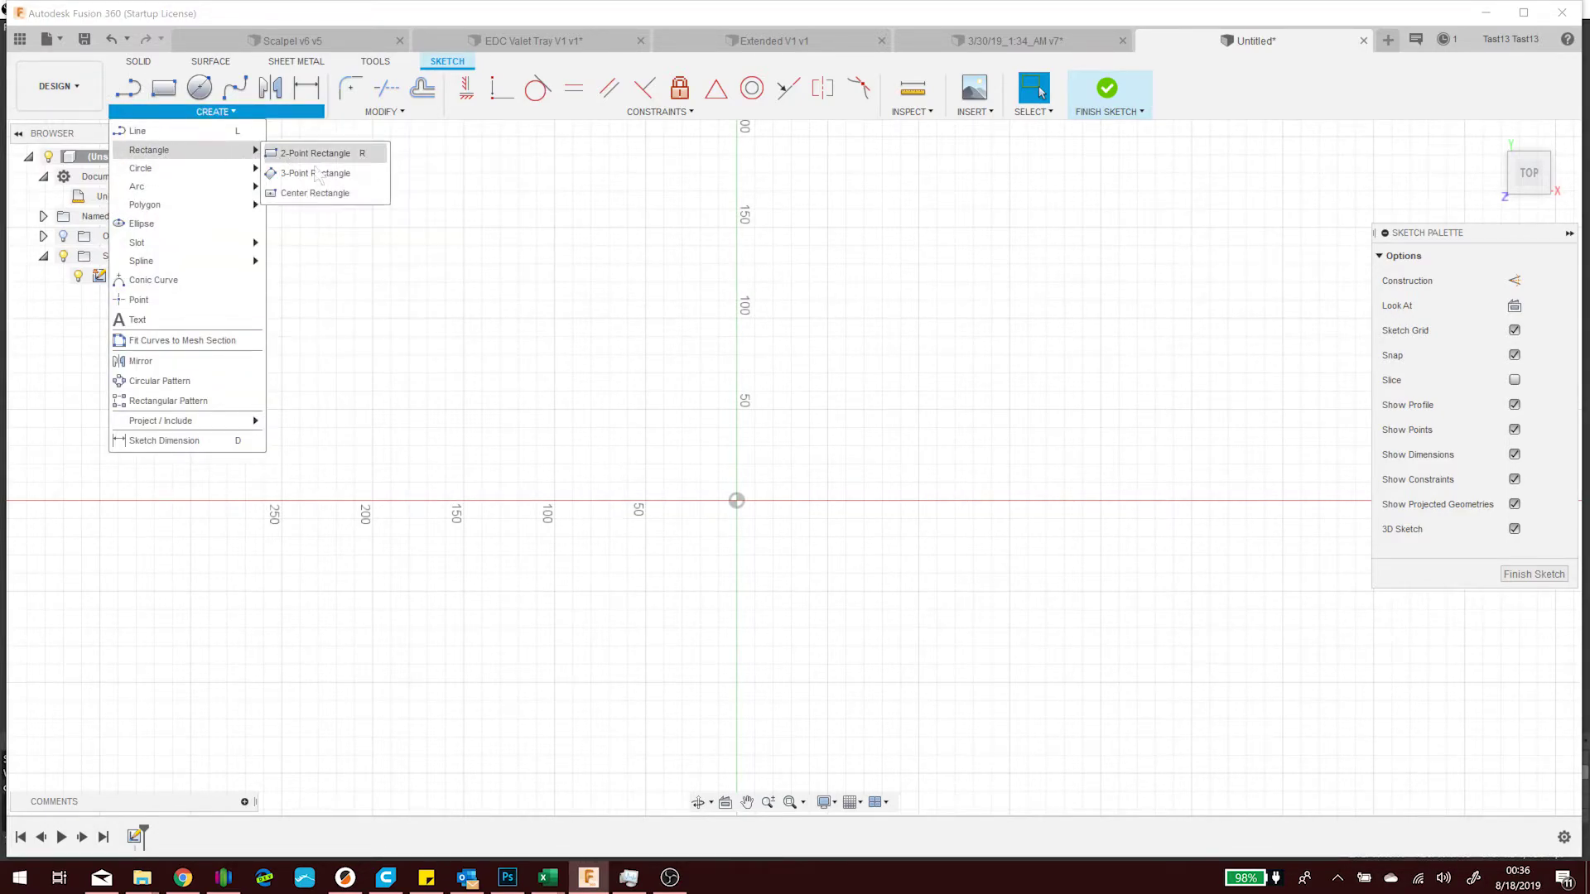
{"action": "left_click", "coordinate": [313, 193]}
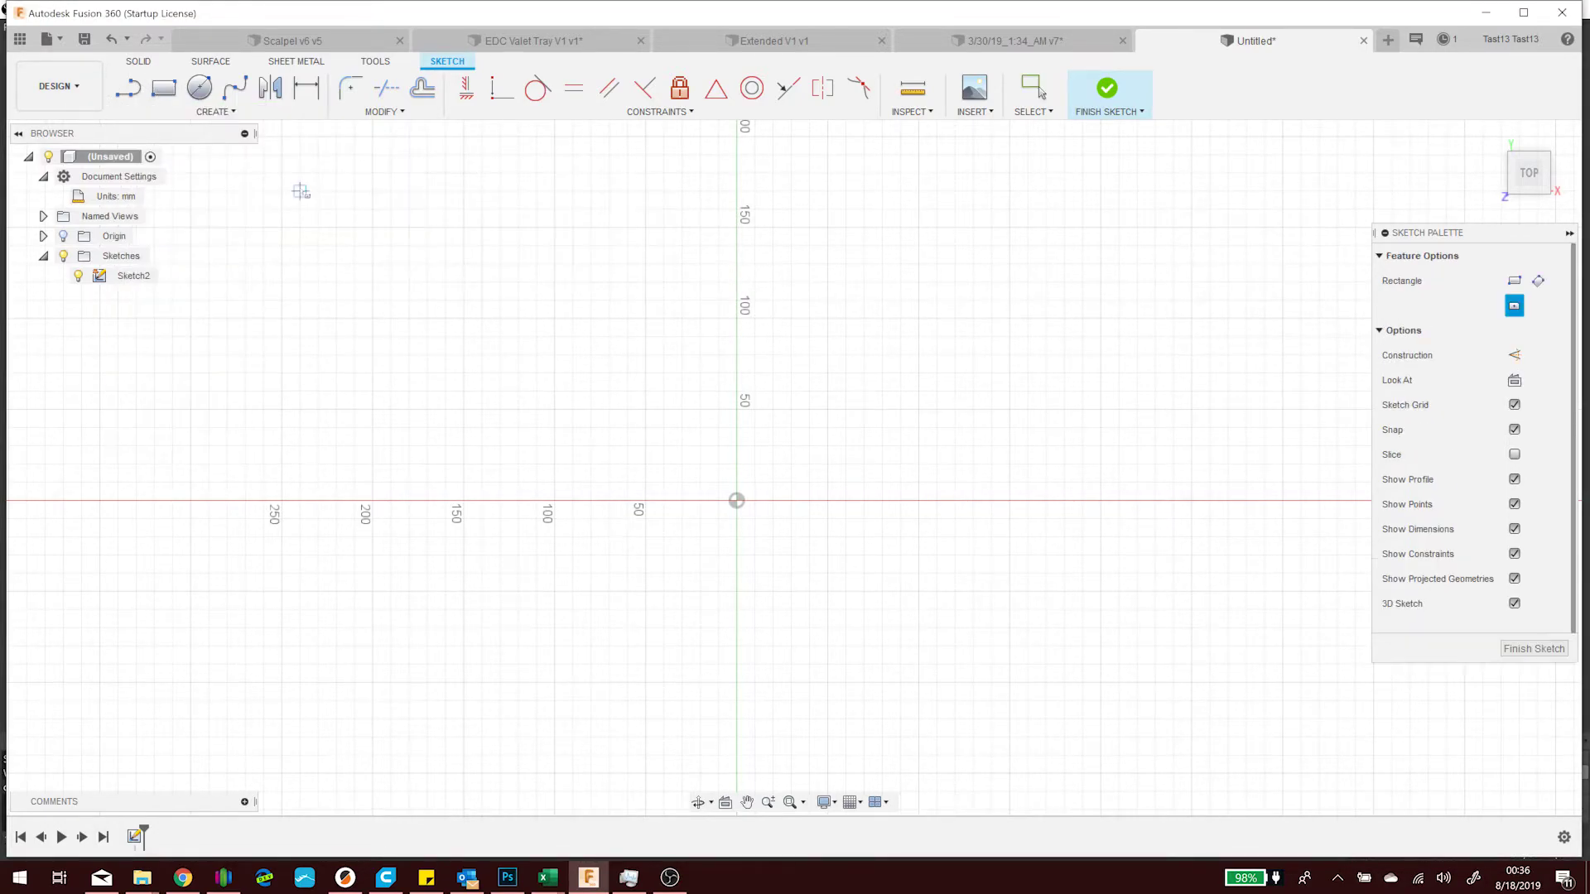
{"action": "left_click", "coordinate": [737, 501]}
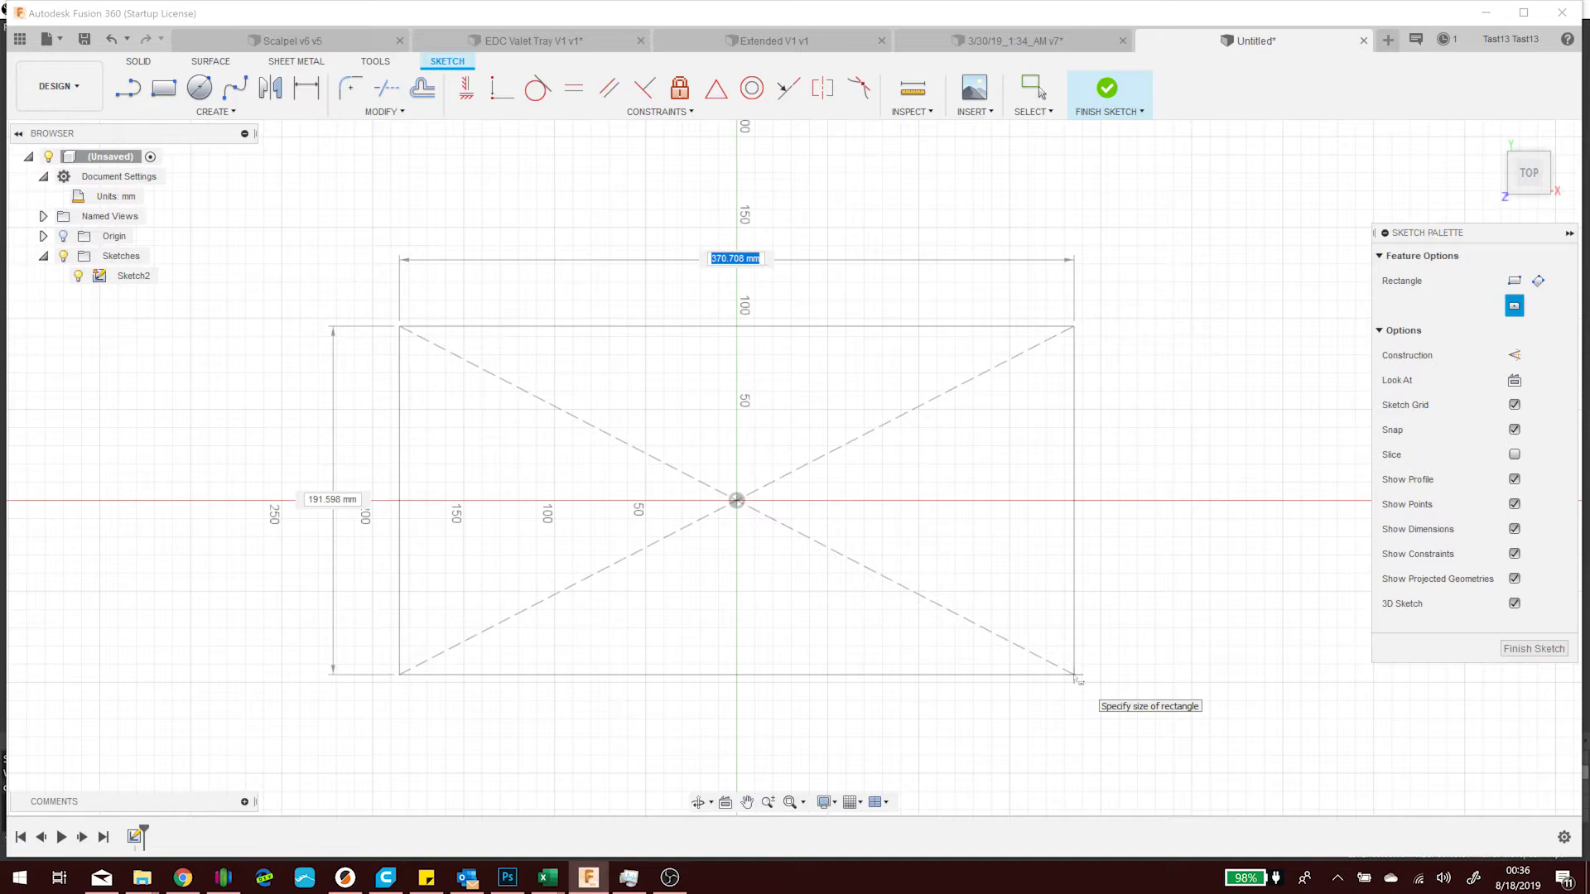
{"action": "type", "text": "10"}
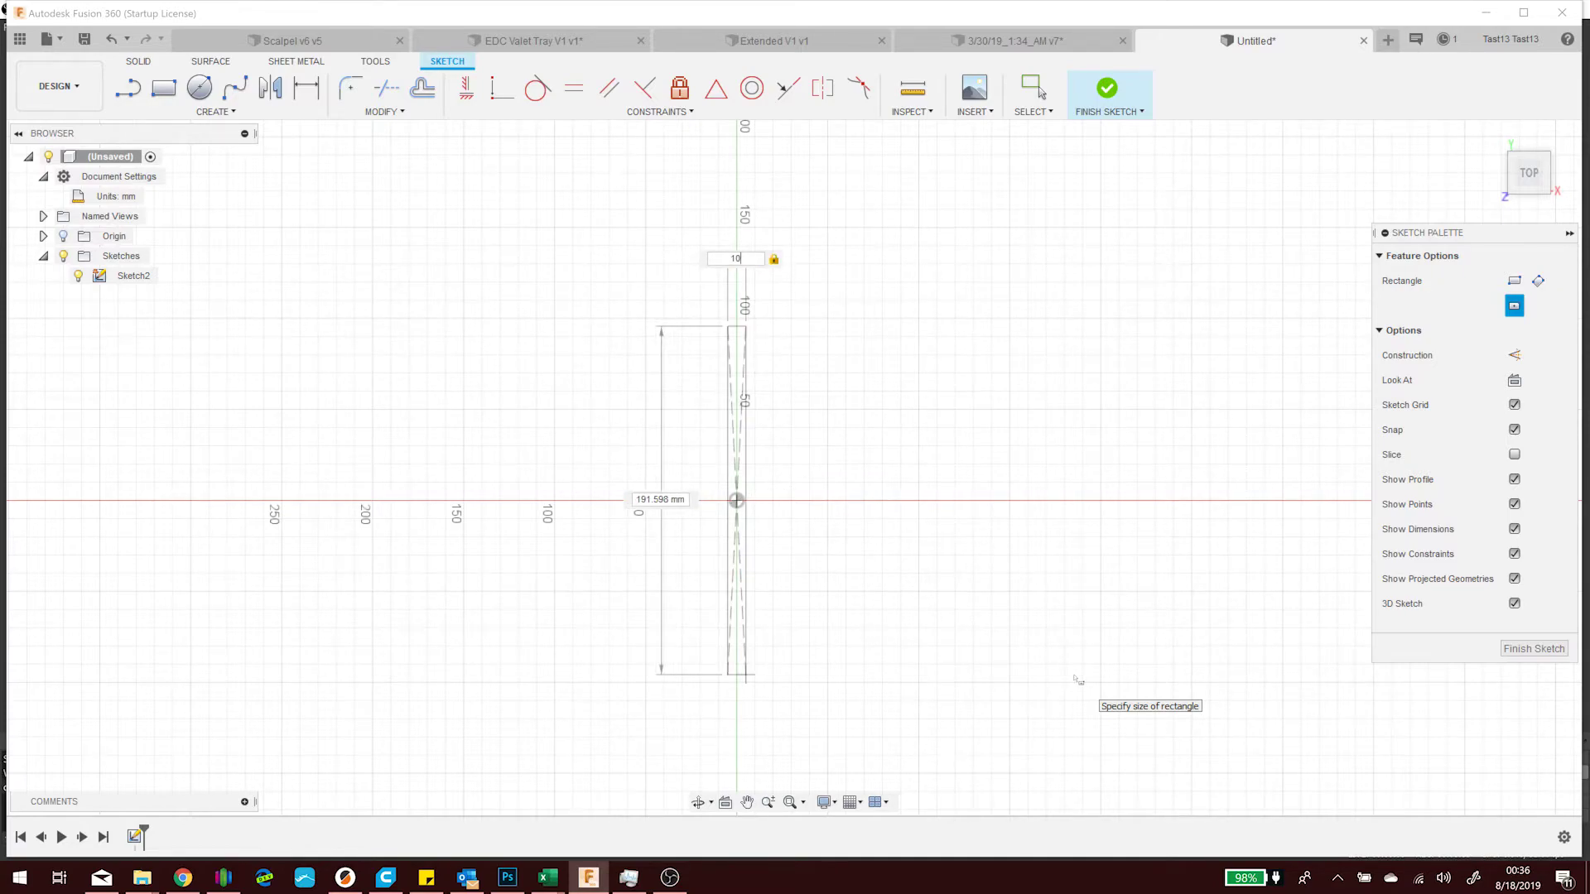
{"action": "type", "text": "in"}
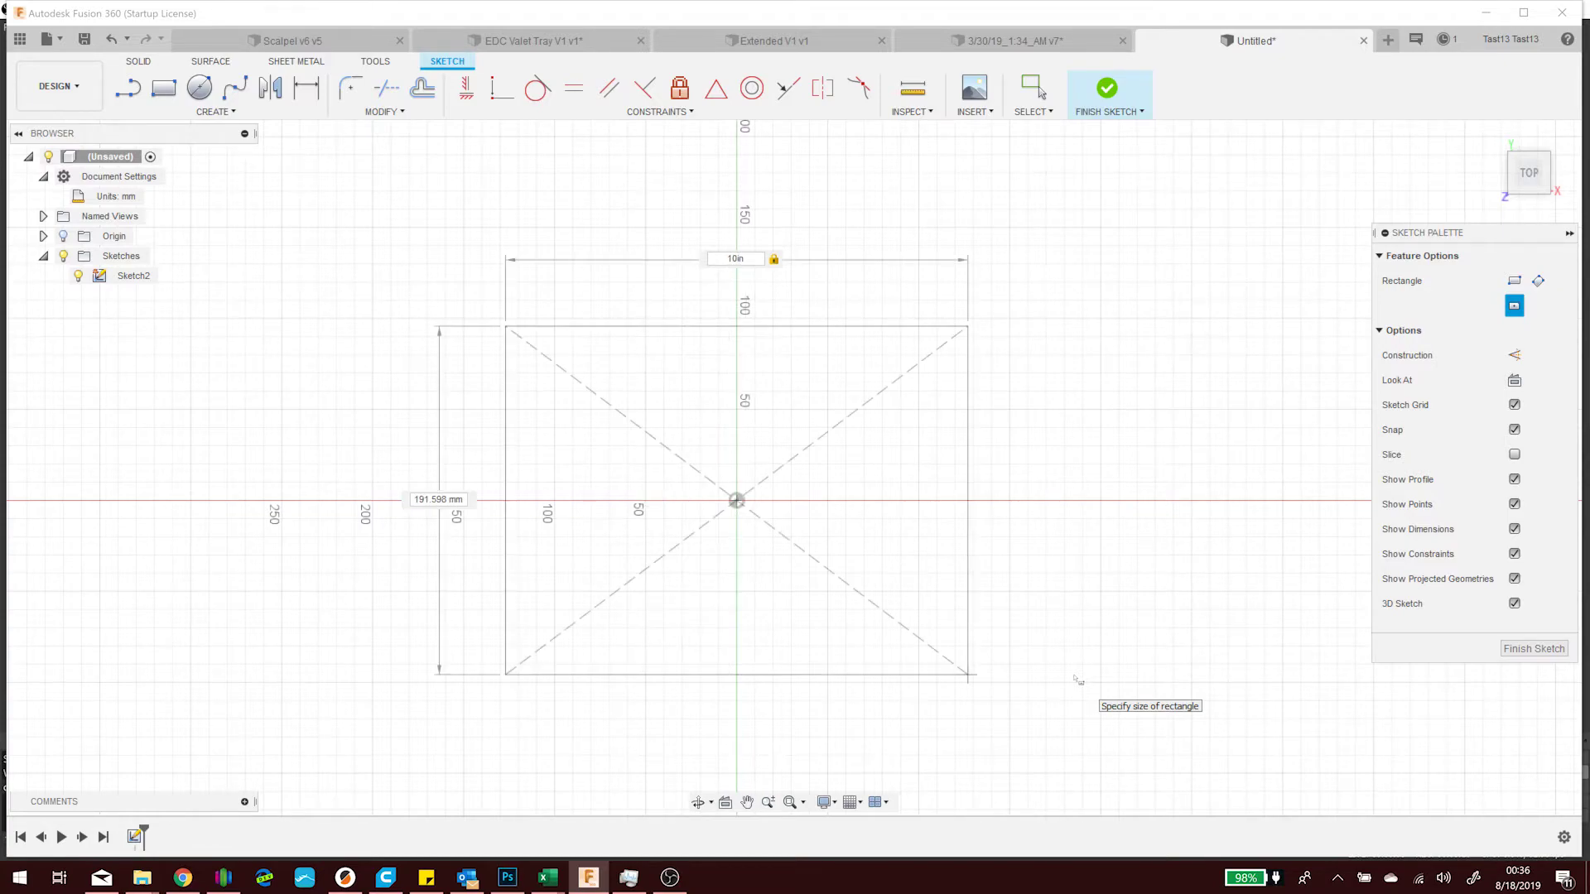
{"action": "key", "text": "Return"}
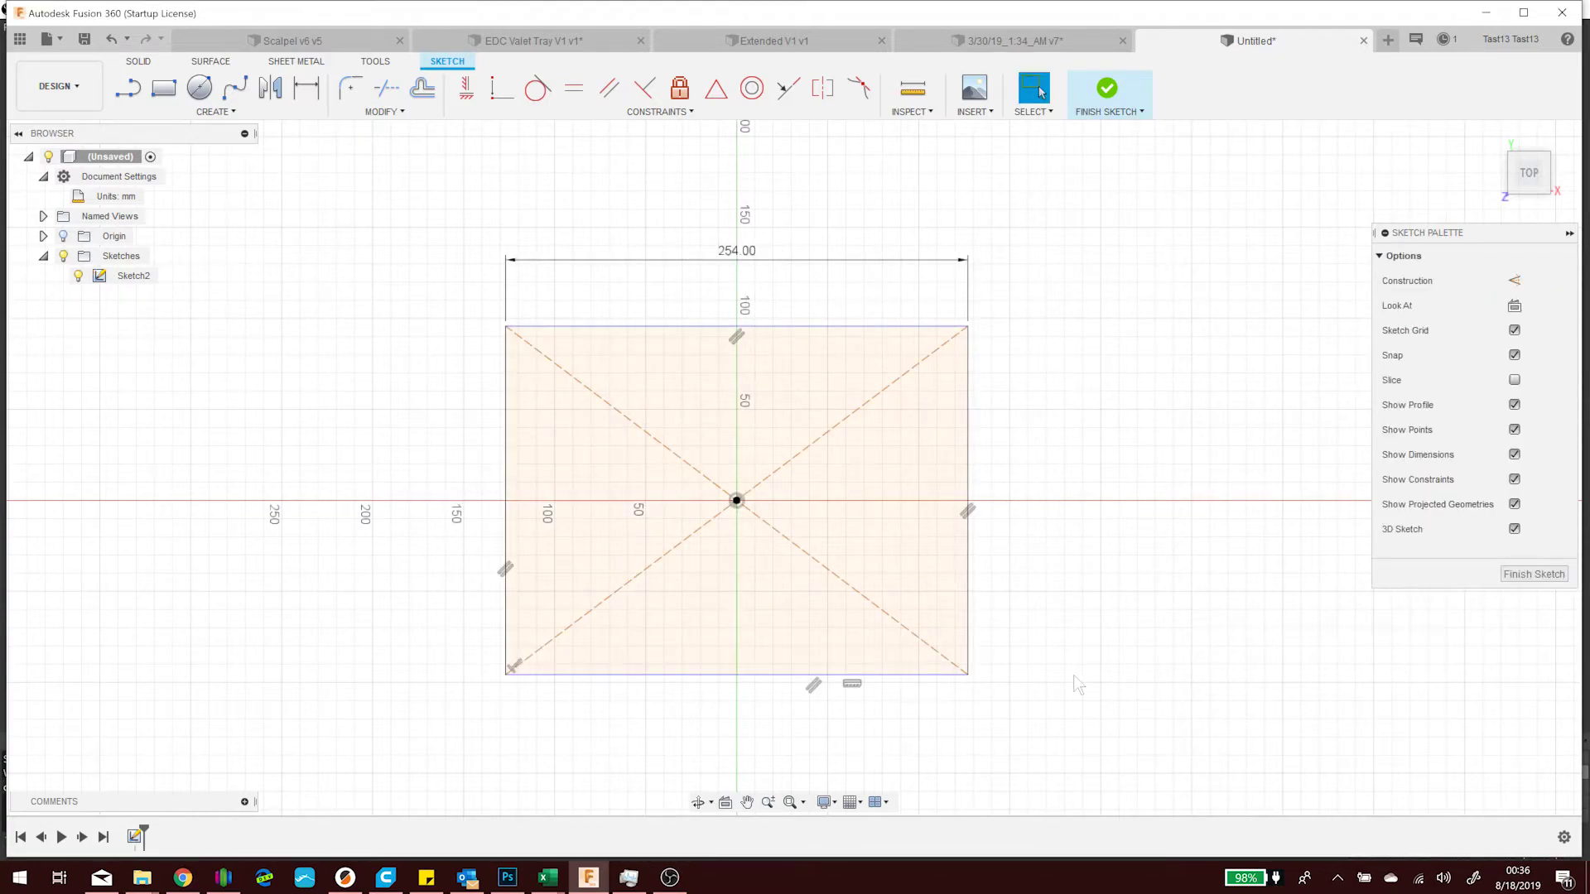
{"action": "left_click", "coordinate": [823, 530]}
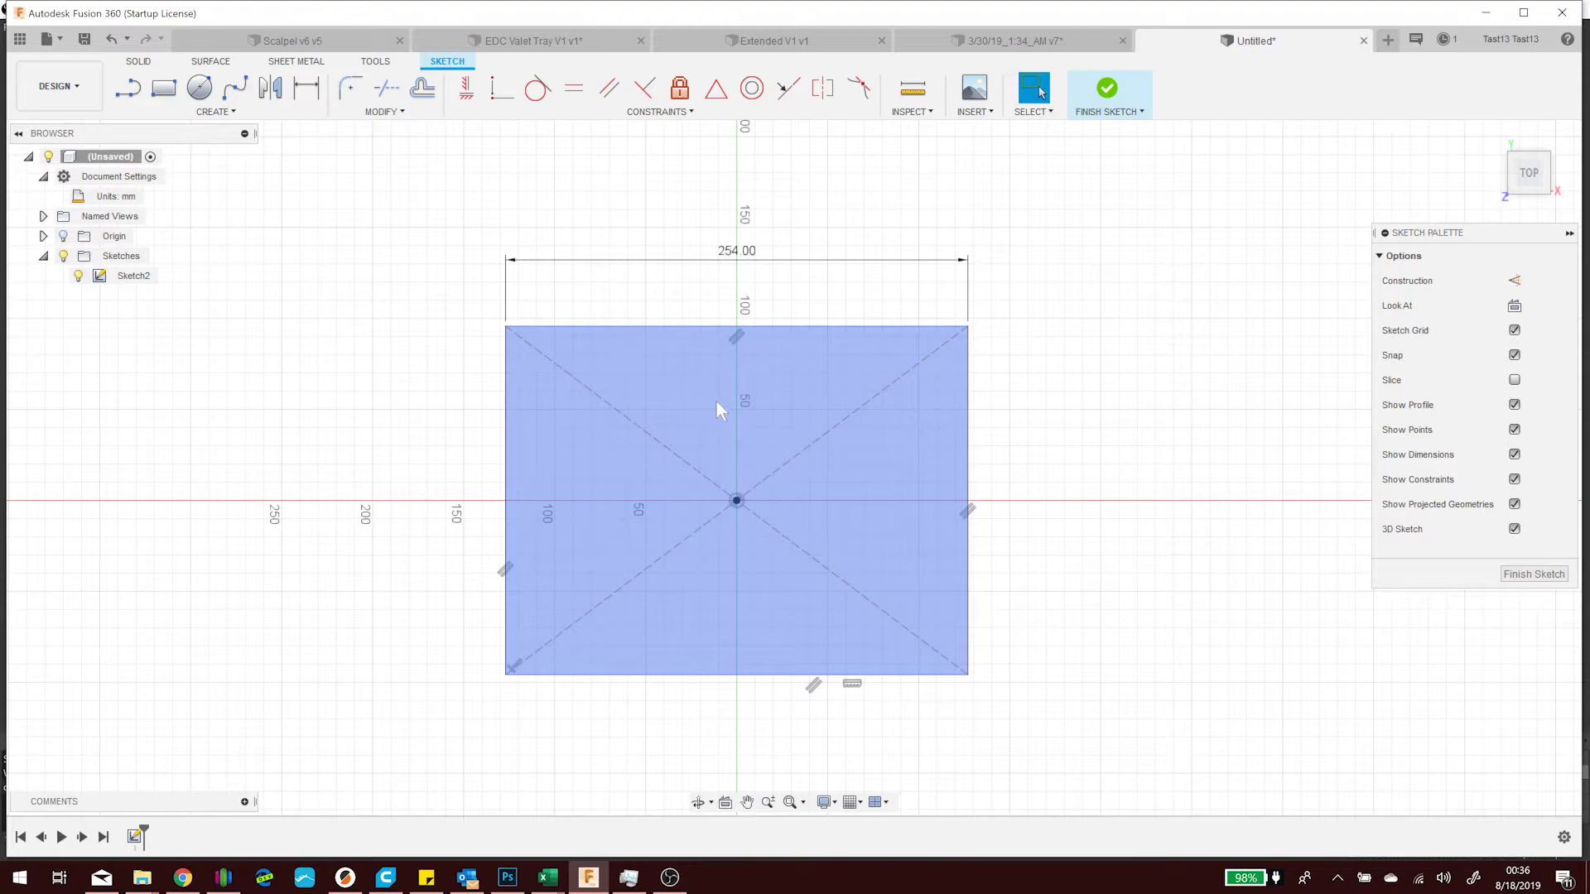
{"action": "key", "text": "Delete"}
Redraw the origin-centred rectangle as 10in × 7in, displayed as 254.00 × 177.80 mm
{"action": "left_click", "coordinate": [217, 111]}
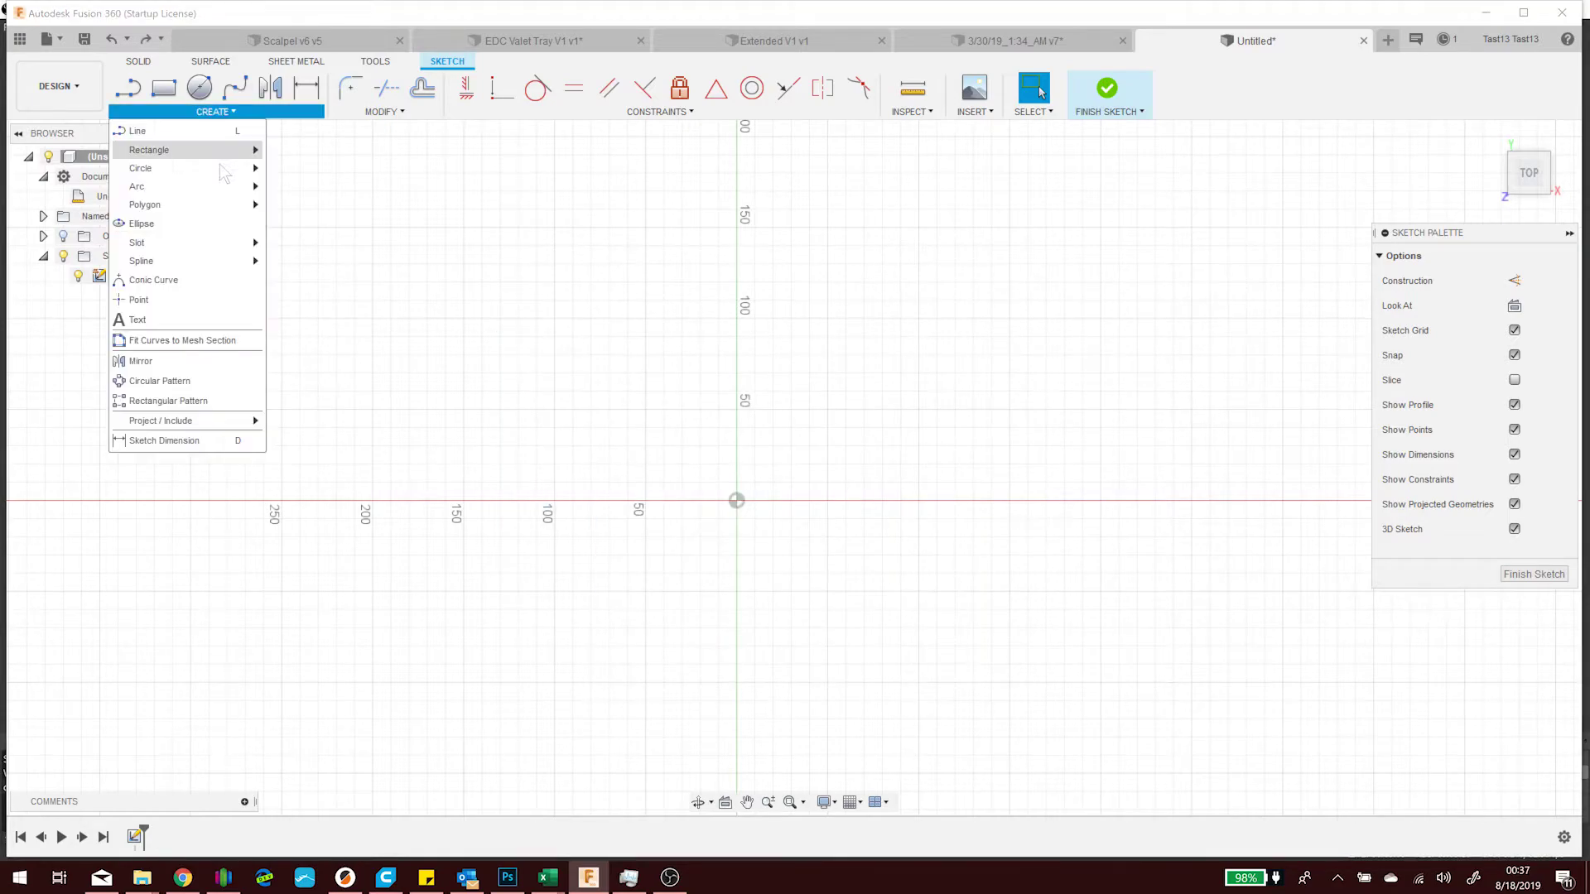
{"action": "mouse_move", "coordinate": [215, 150]}
{"action": "left_click", "coordinate": [345, 195]}
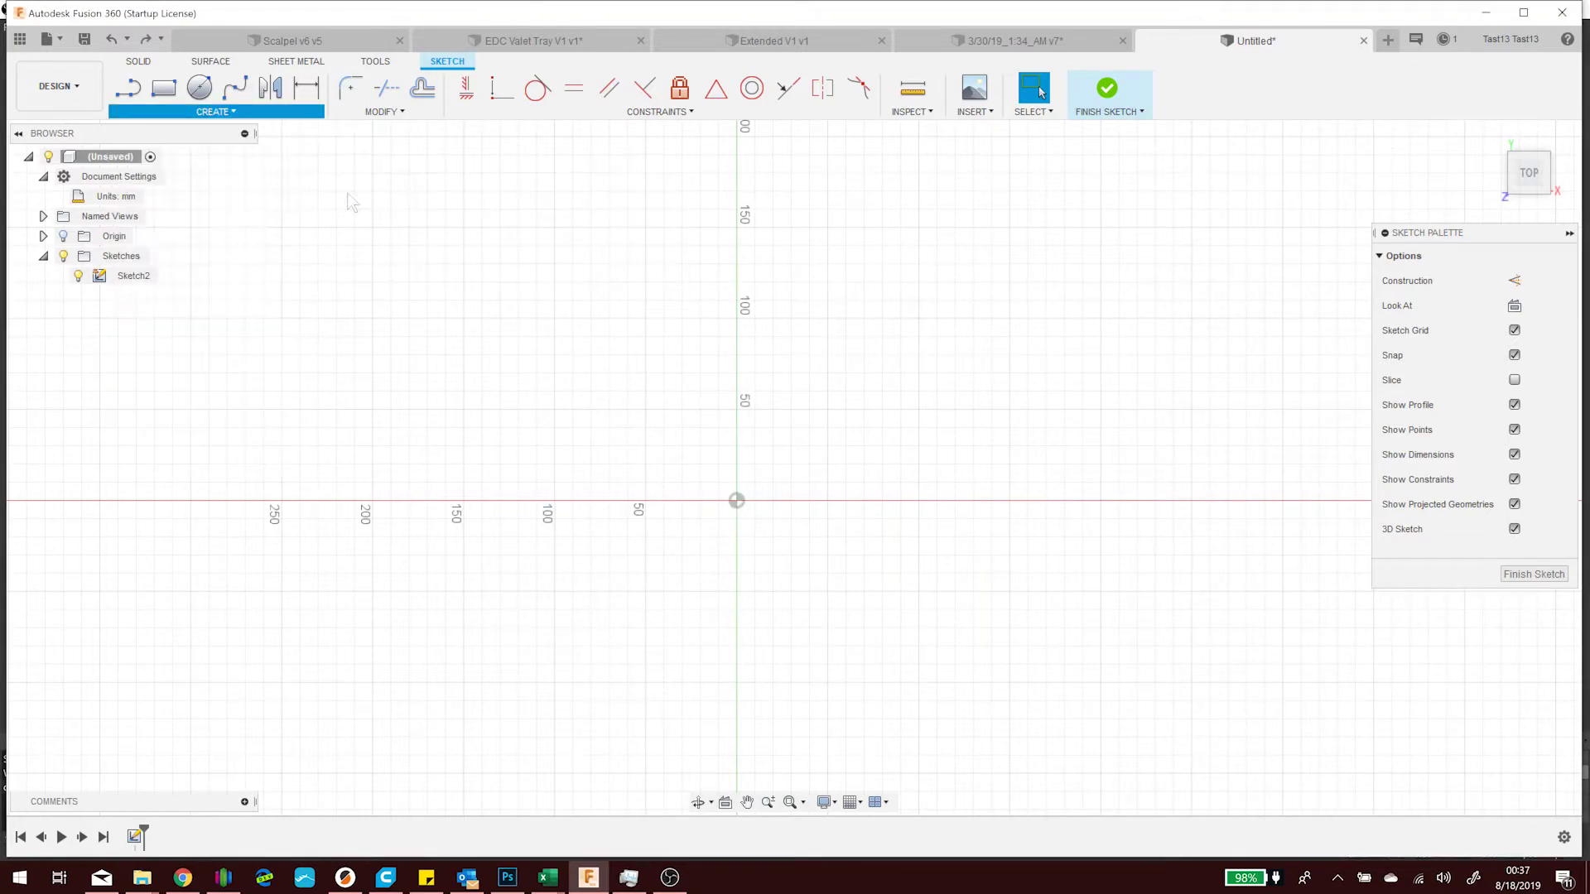
{"action": "left_click", "coordinate": [736, 501]}
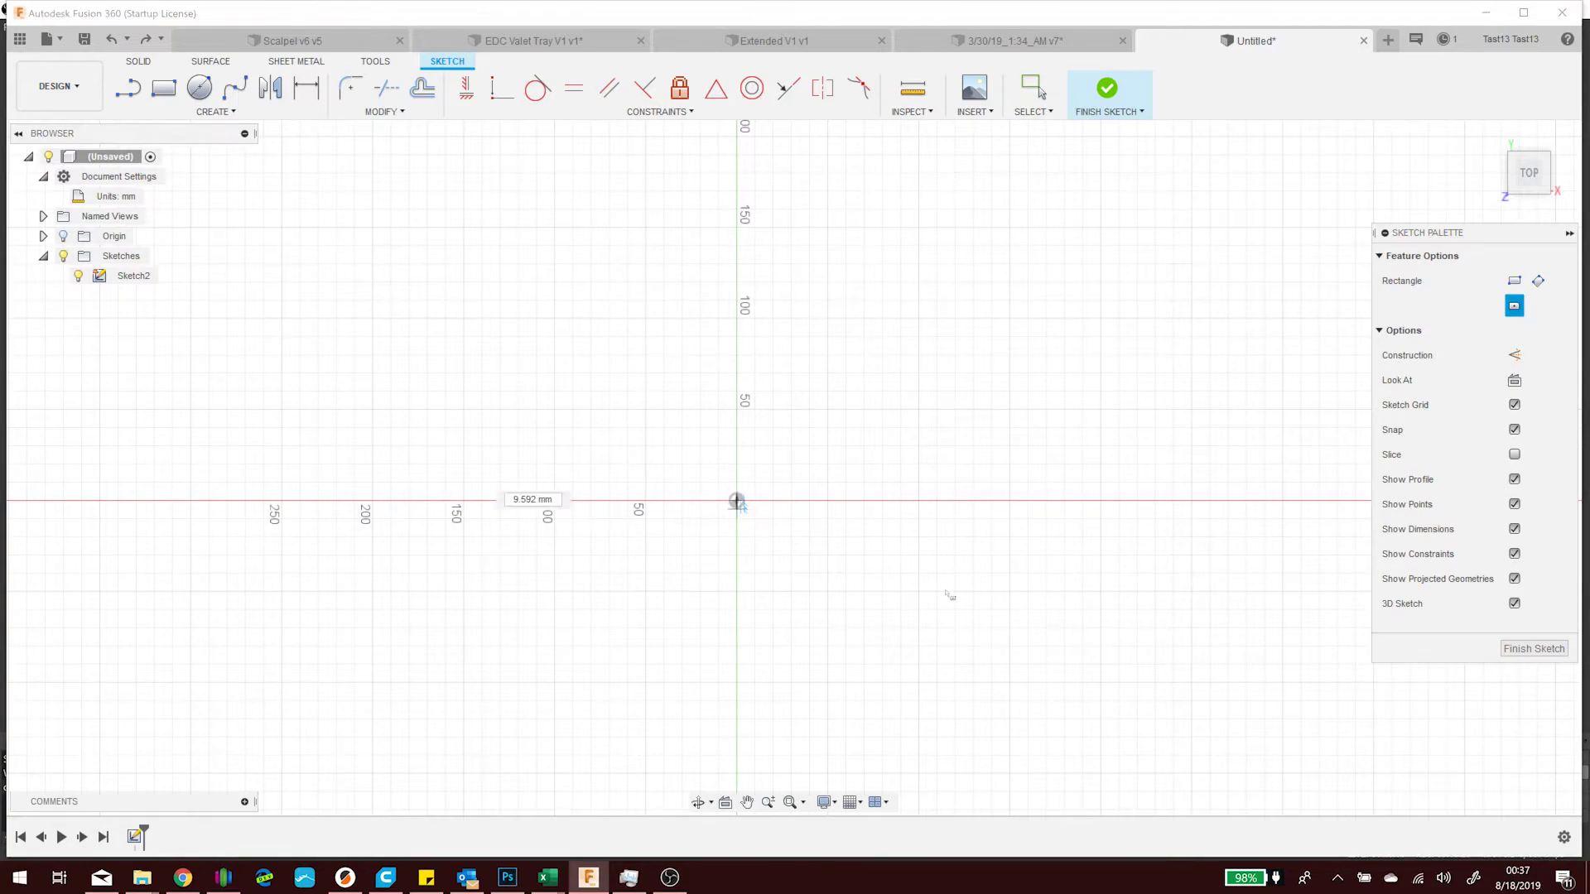
{"action": "type", "text": "10in"}
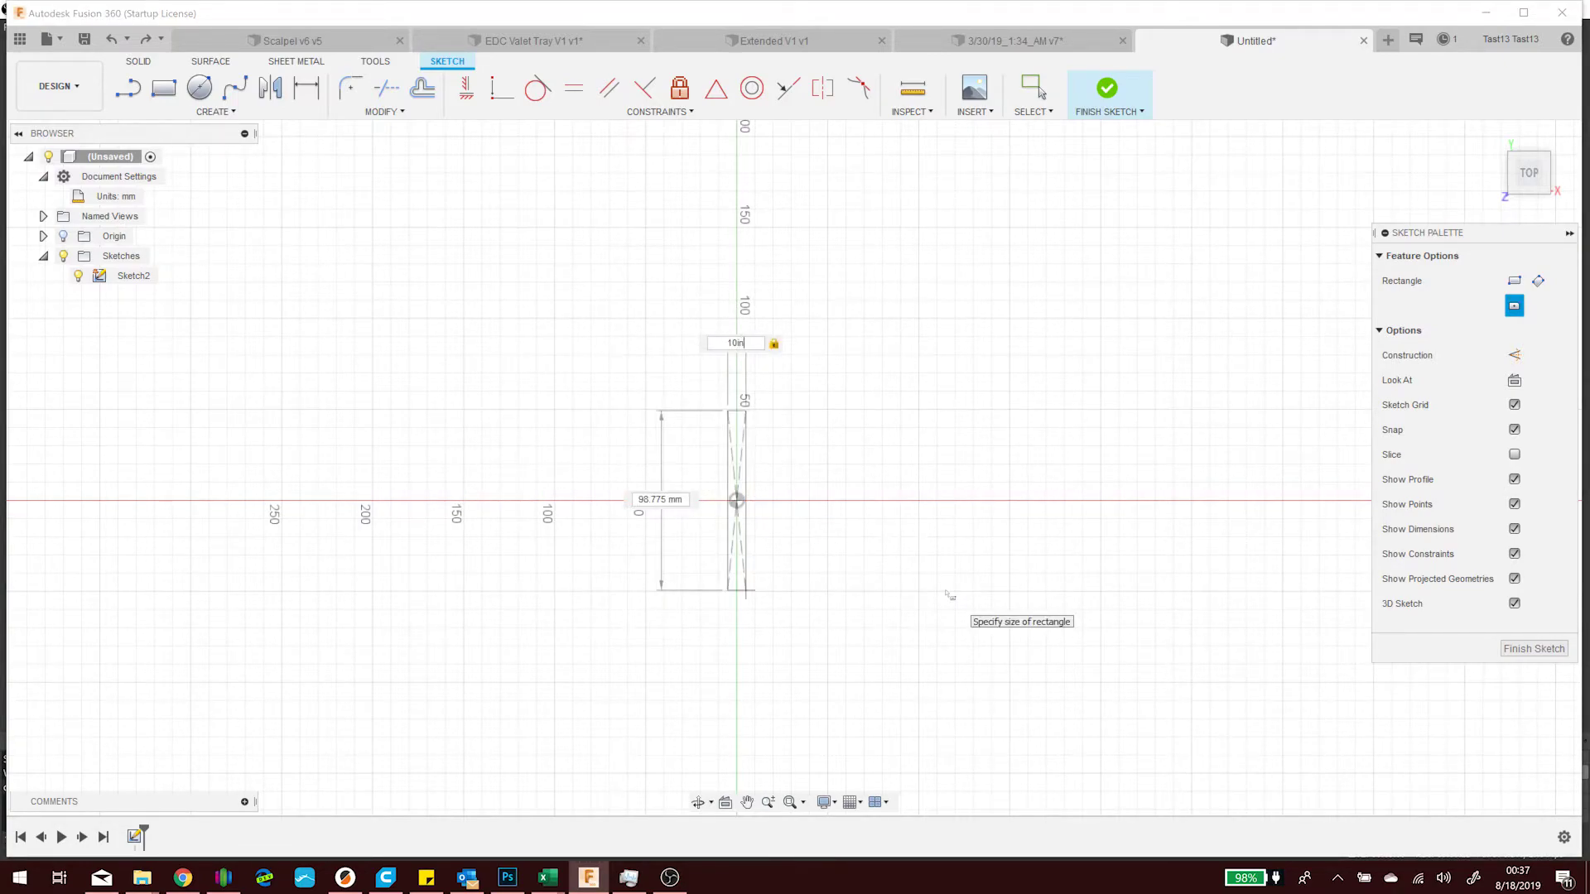
{"action": "key", "text": "Tab"}
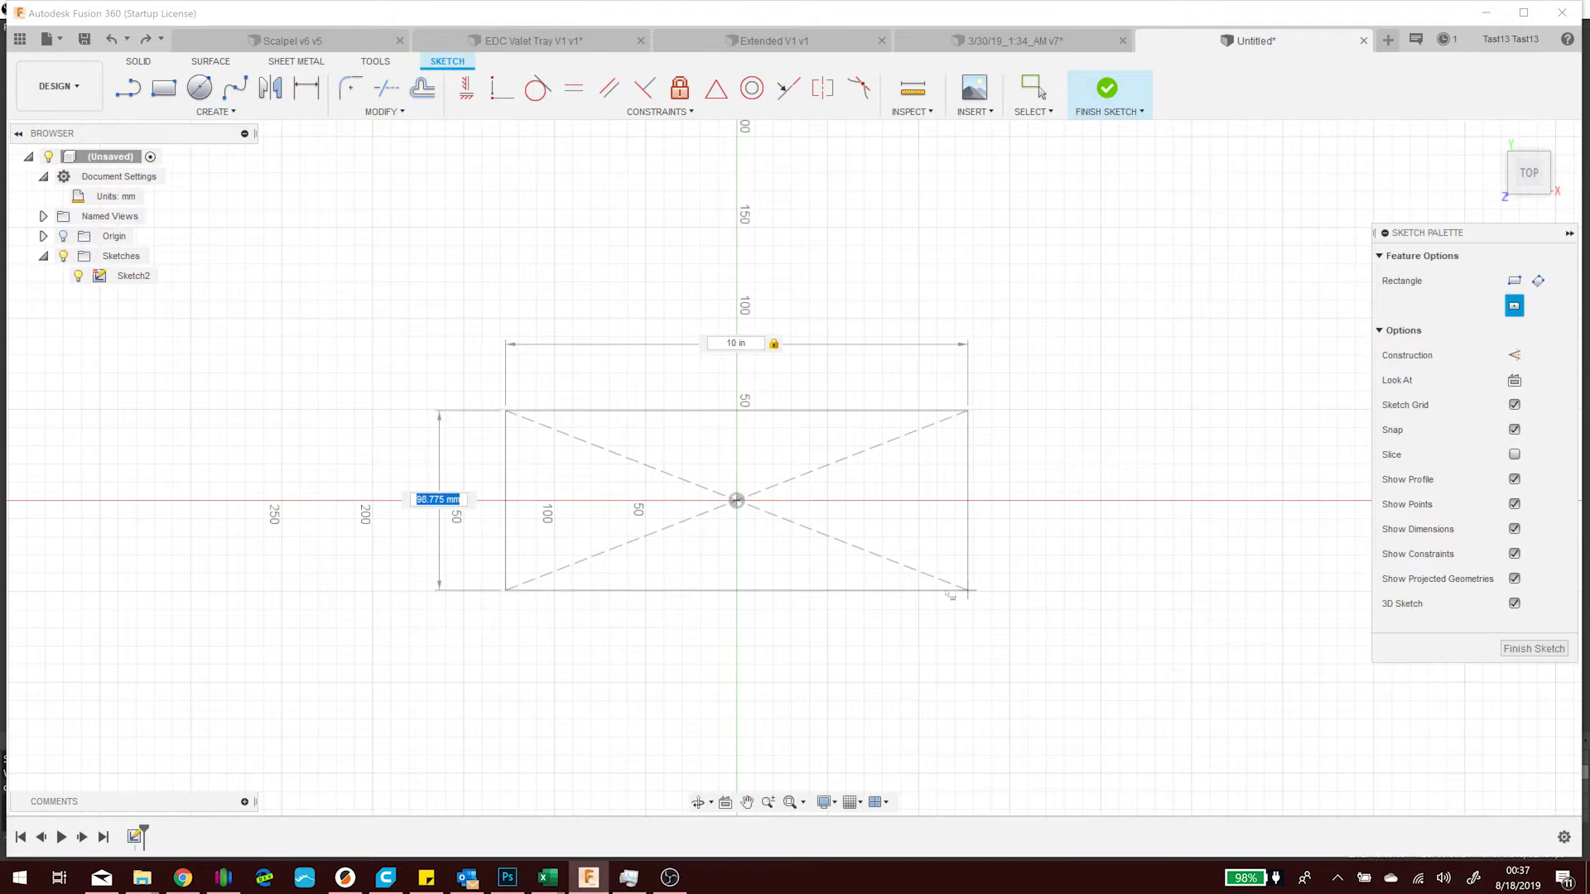
{"action": "type", "text": "7in"}
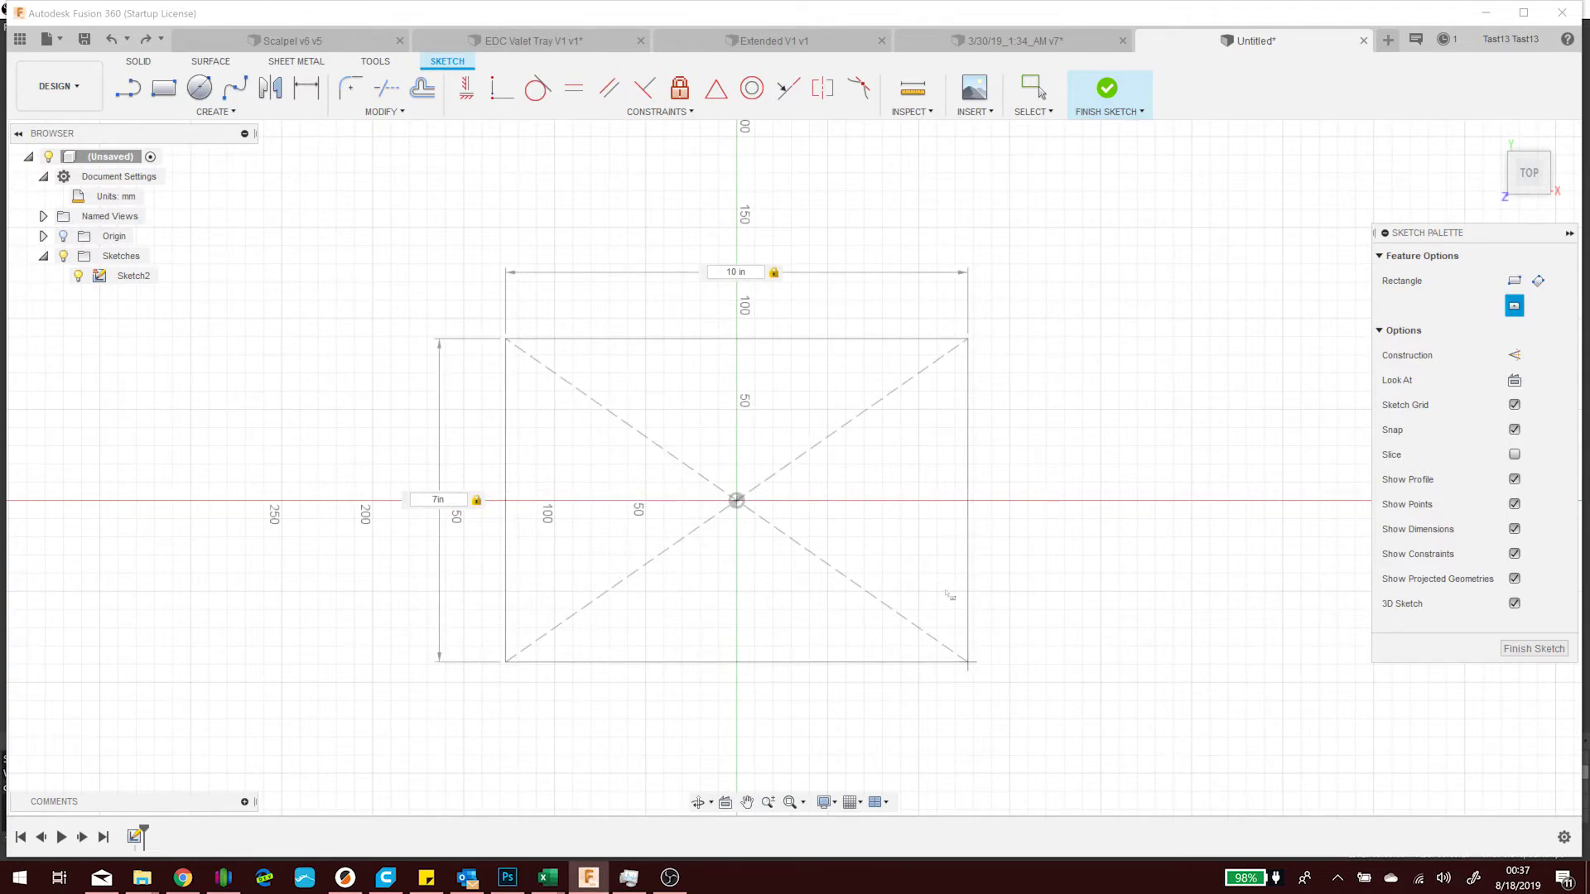
{"action": "key", "text": "Tab"}
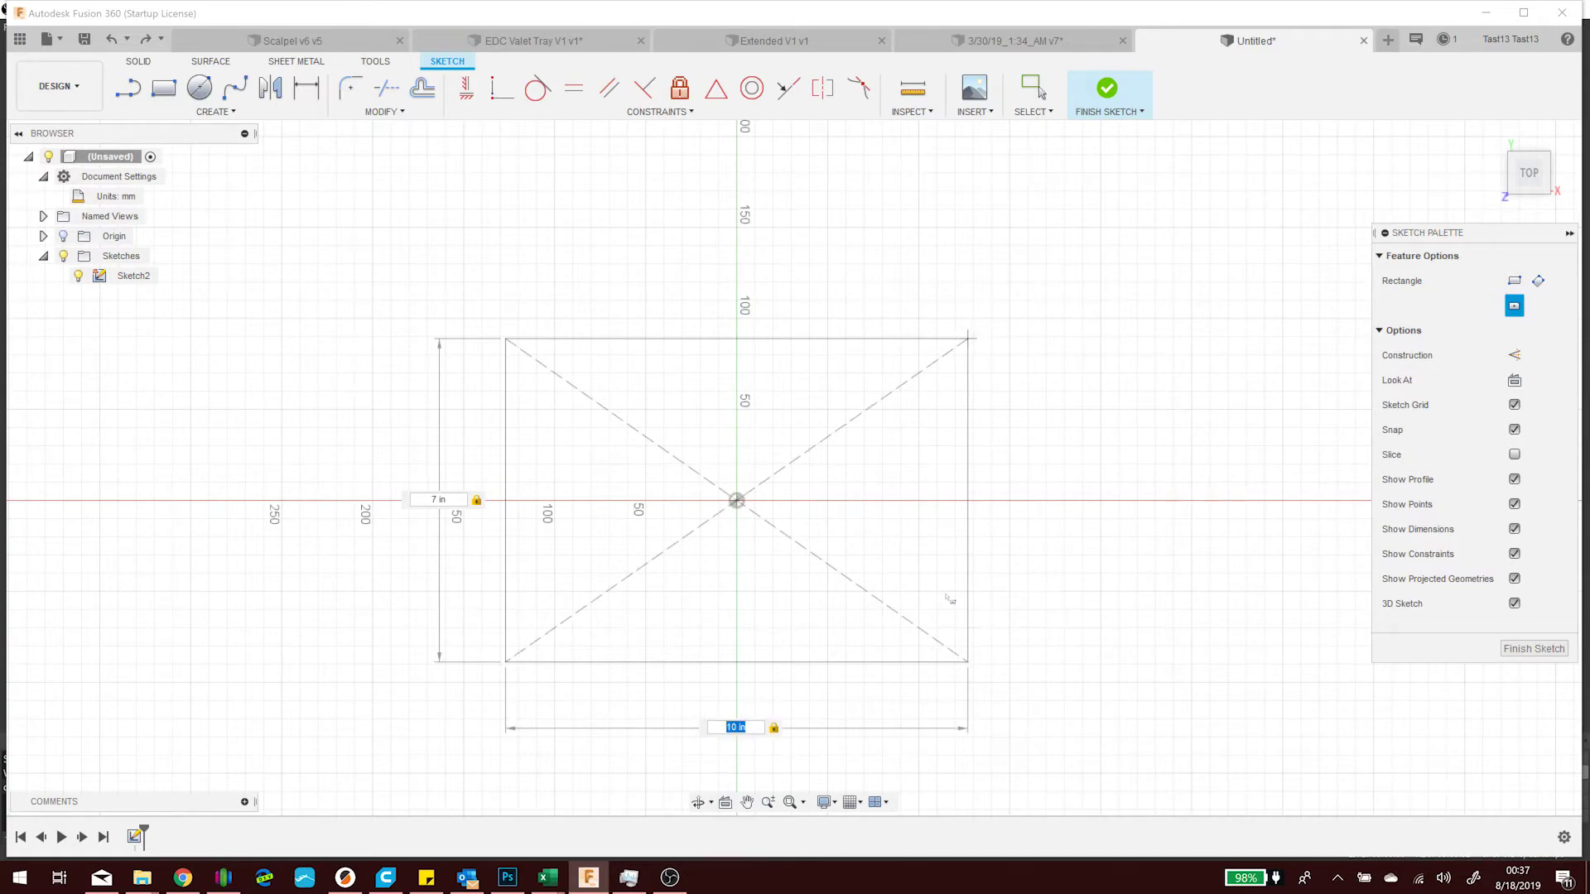
{"action": "key", "text": "Return"}
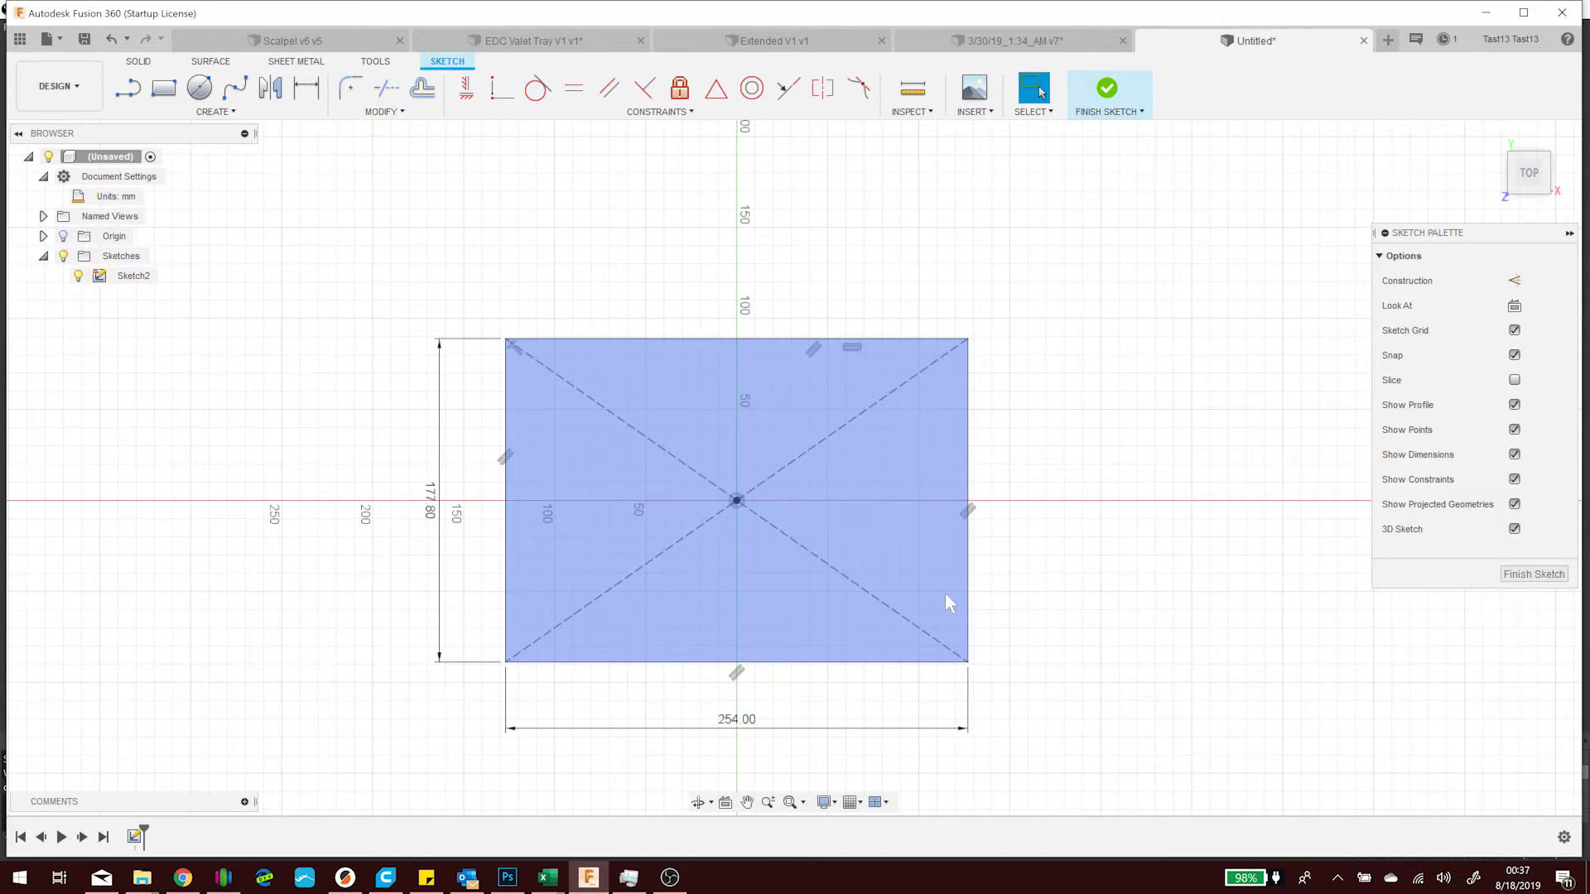
{"action": "mouse_move", "coordinate": [881, 543]}
{"action": "middle_mouse_down"}
{"action": "mouse_move", "coordinate": [881, 526]}
{"action": "mouse_move", "coordinate": [968, 469]}
{"action": "middle_mouse_up"}
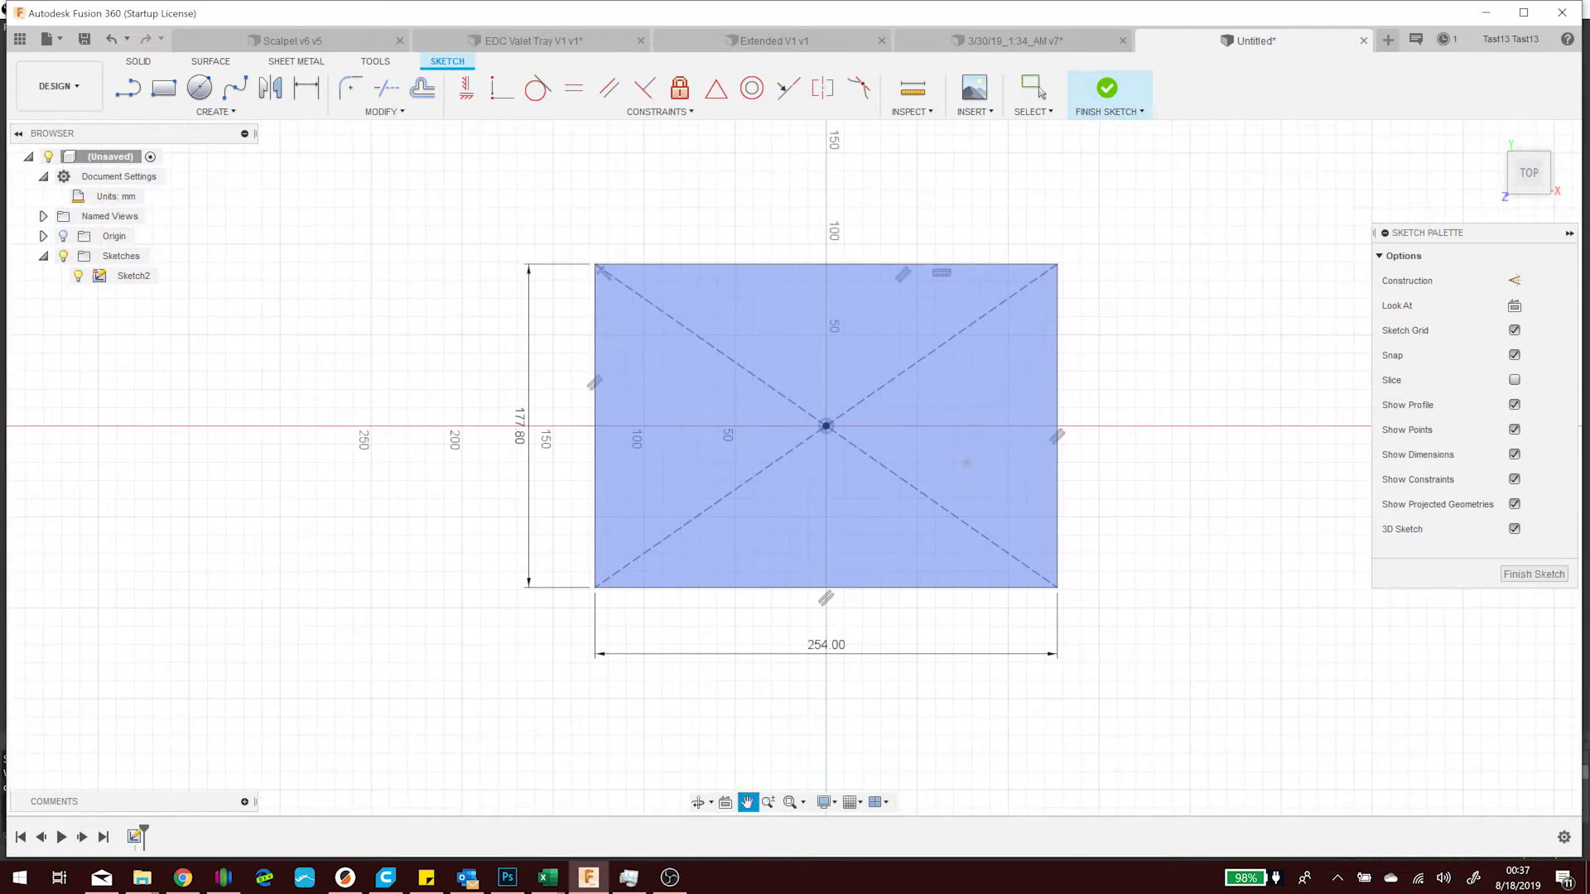
{"action": "scroll", "coordinate": [961, 467], "scroll_direction": "down", "scroll_amount": 1}
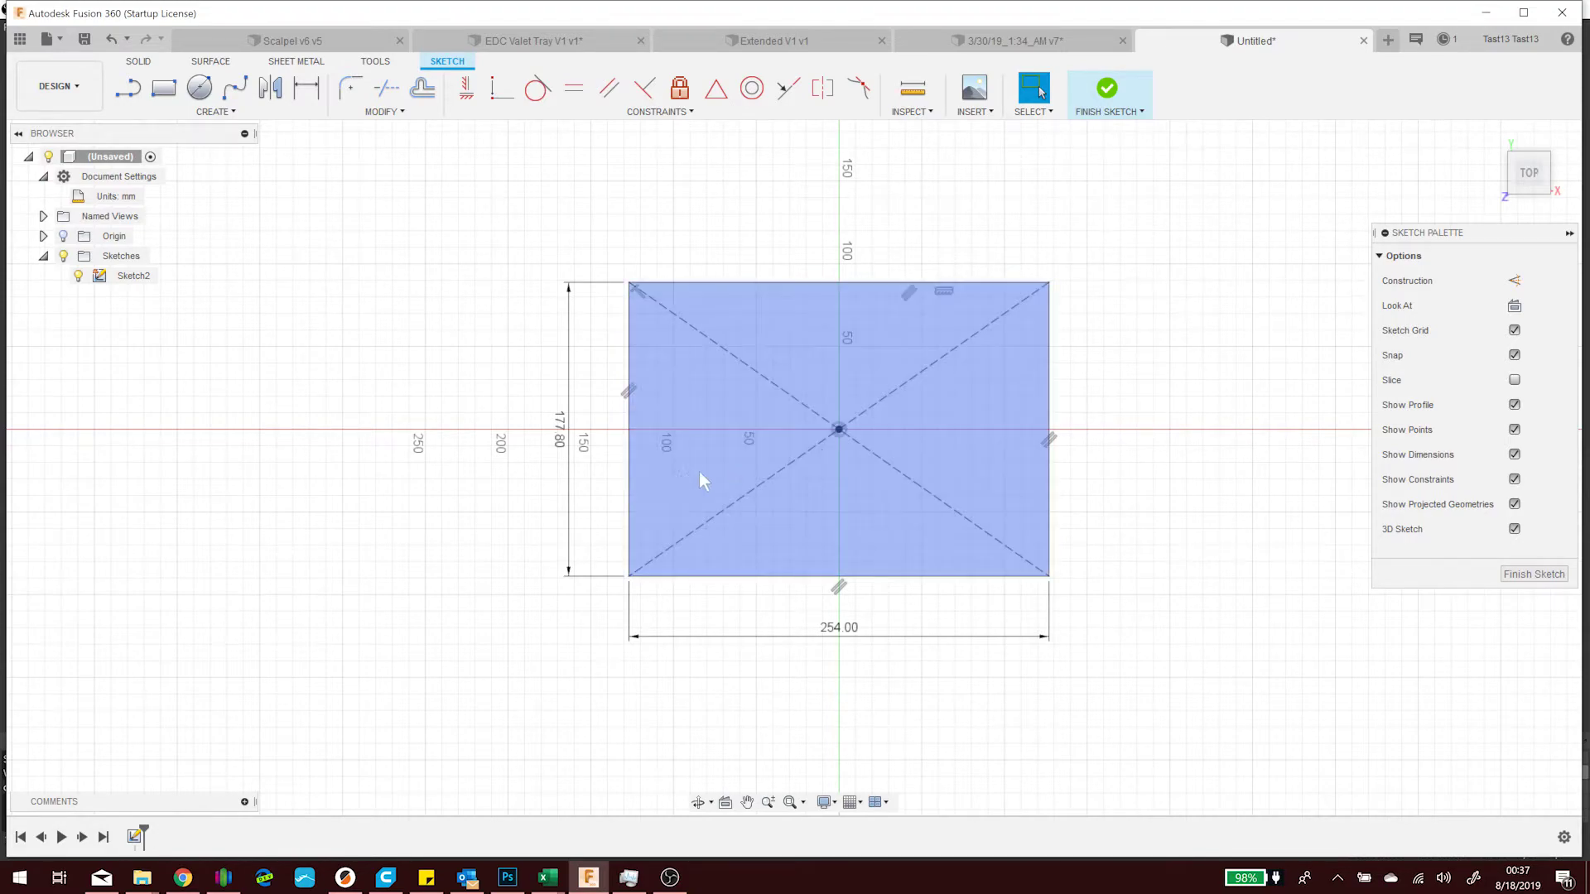
Change the 177.80 mm height dimension to 21 in, making it 533.40 mm
{"action": "double_click", "coordinate": [560, 429]}
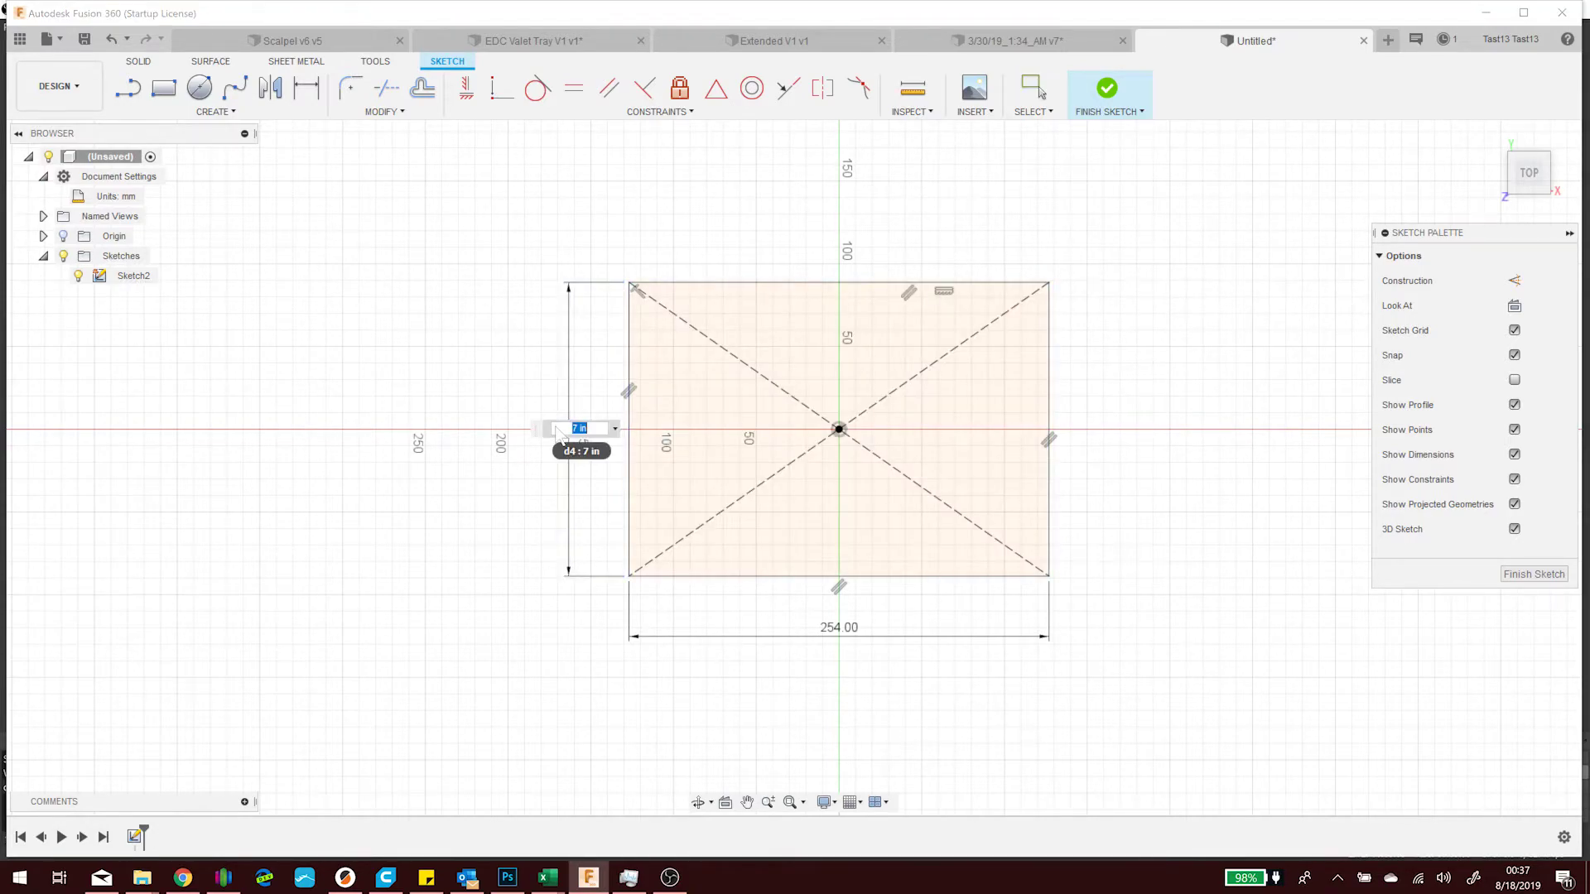
{"action": "type", "text": "7 in21in"}
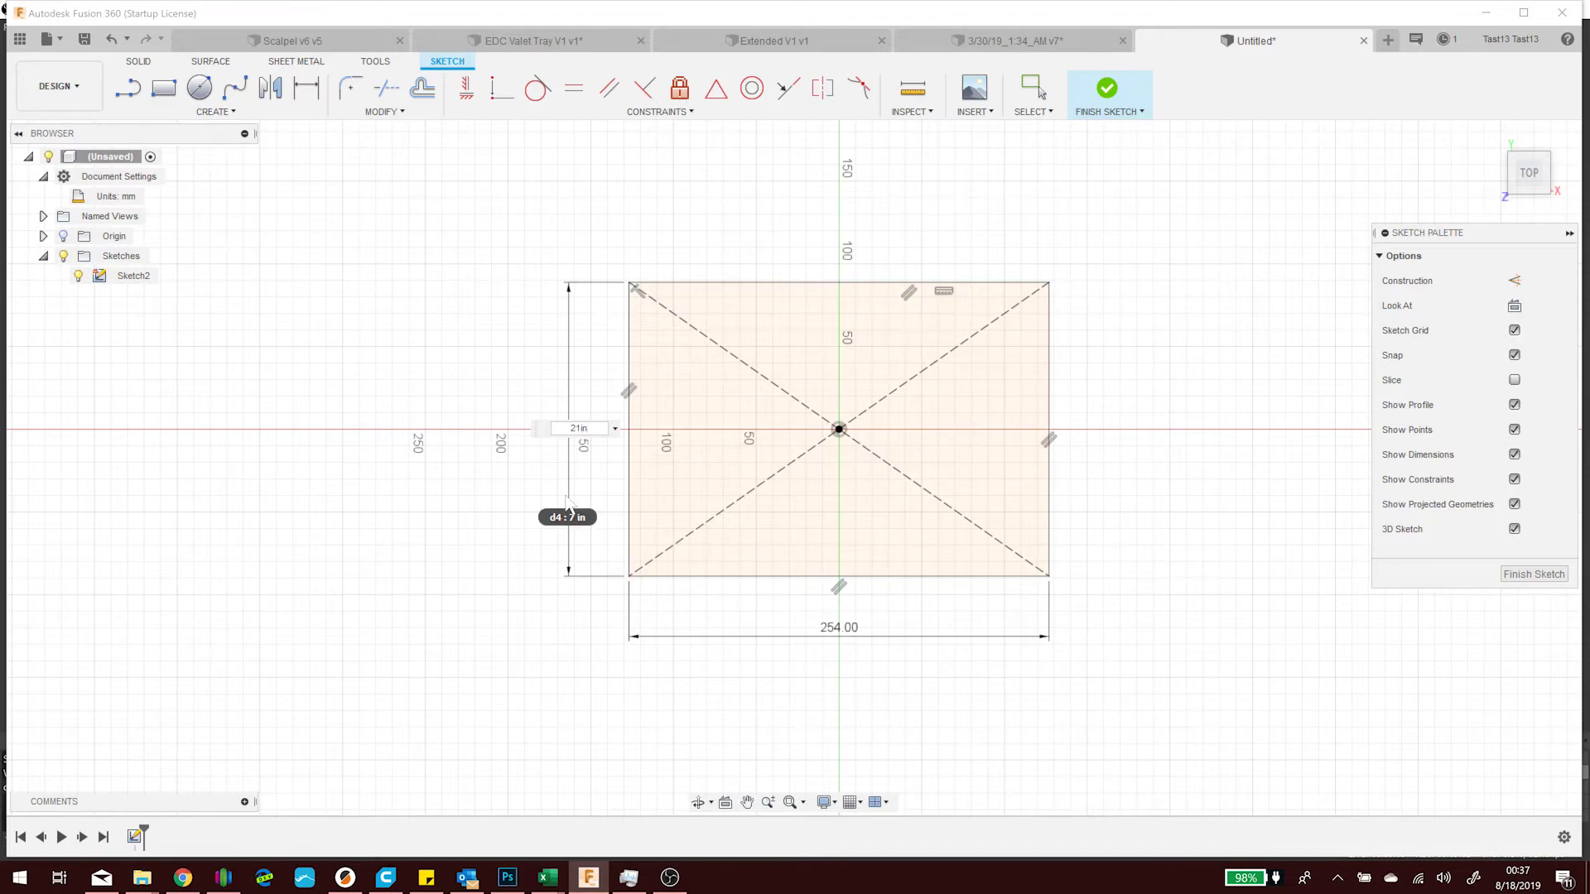
{"action": "key", "text": "Return"}
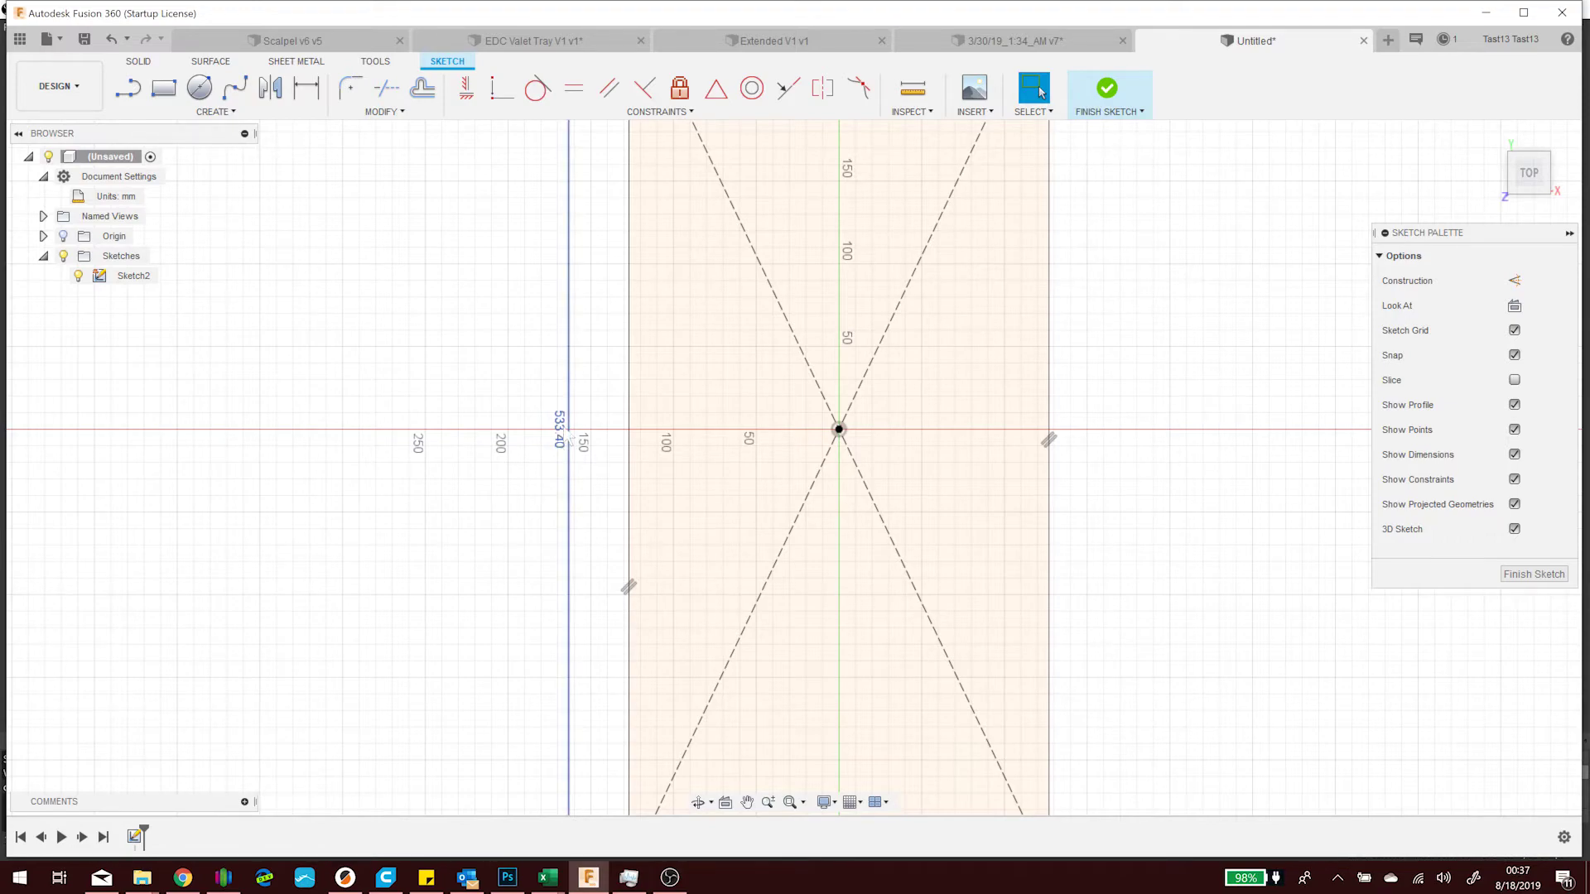
{"action": "scroll", "coordinate": [547, 484], "scroll_direction": "down", "scroll_amount": 6}
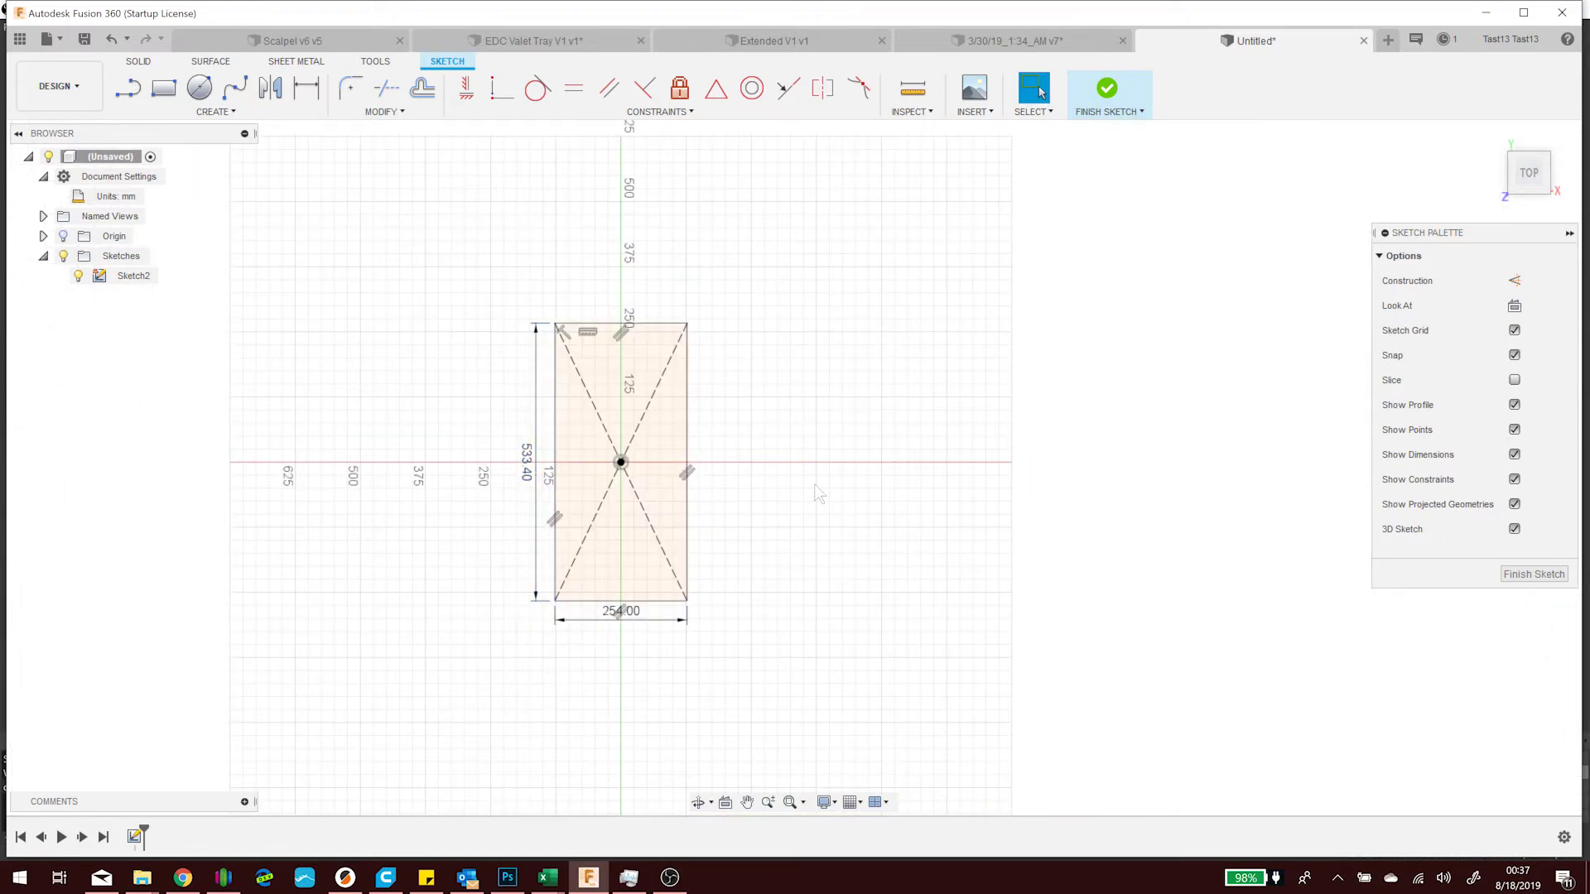
{"action": "middle_click_drag", "start_coordinate": [750, 509], "coordinate": [971, 528]}
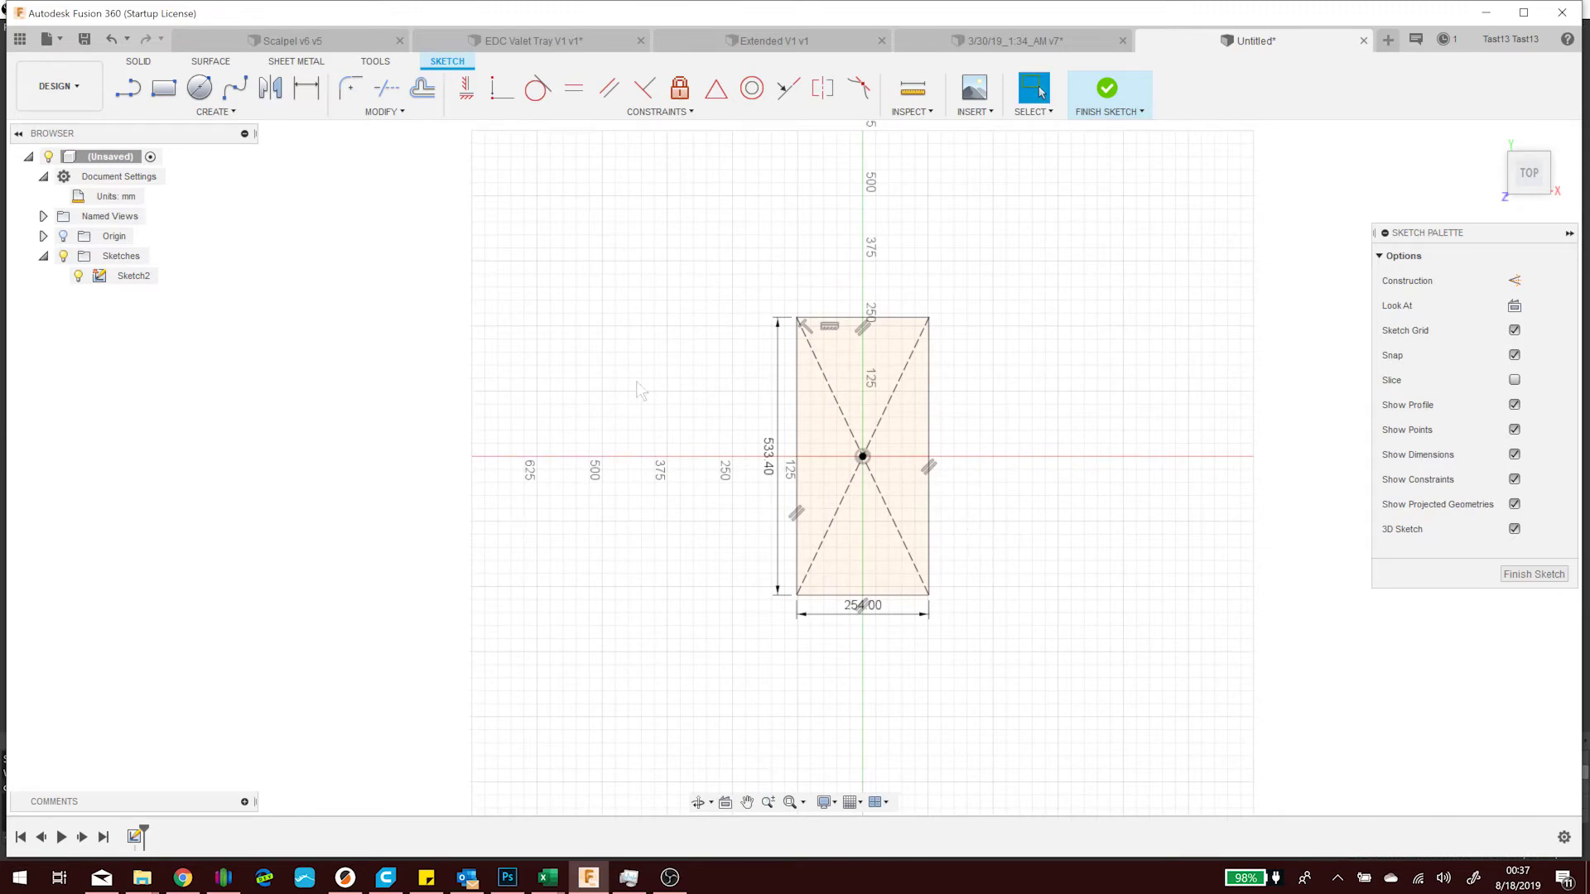
Switch the document's unit type from millimetres to Inch
{"action": "left_click", "coordinate": [157, 197]}
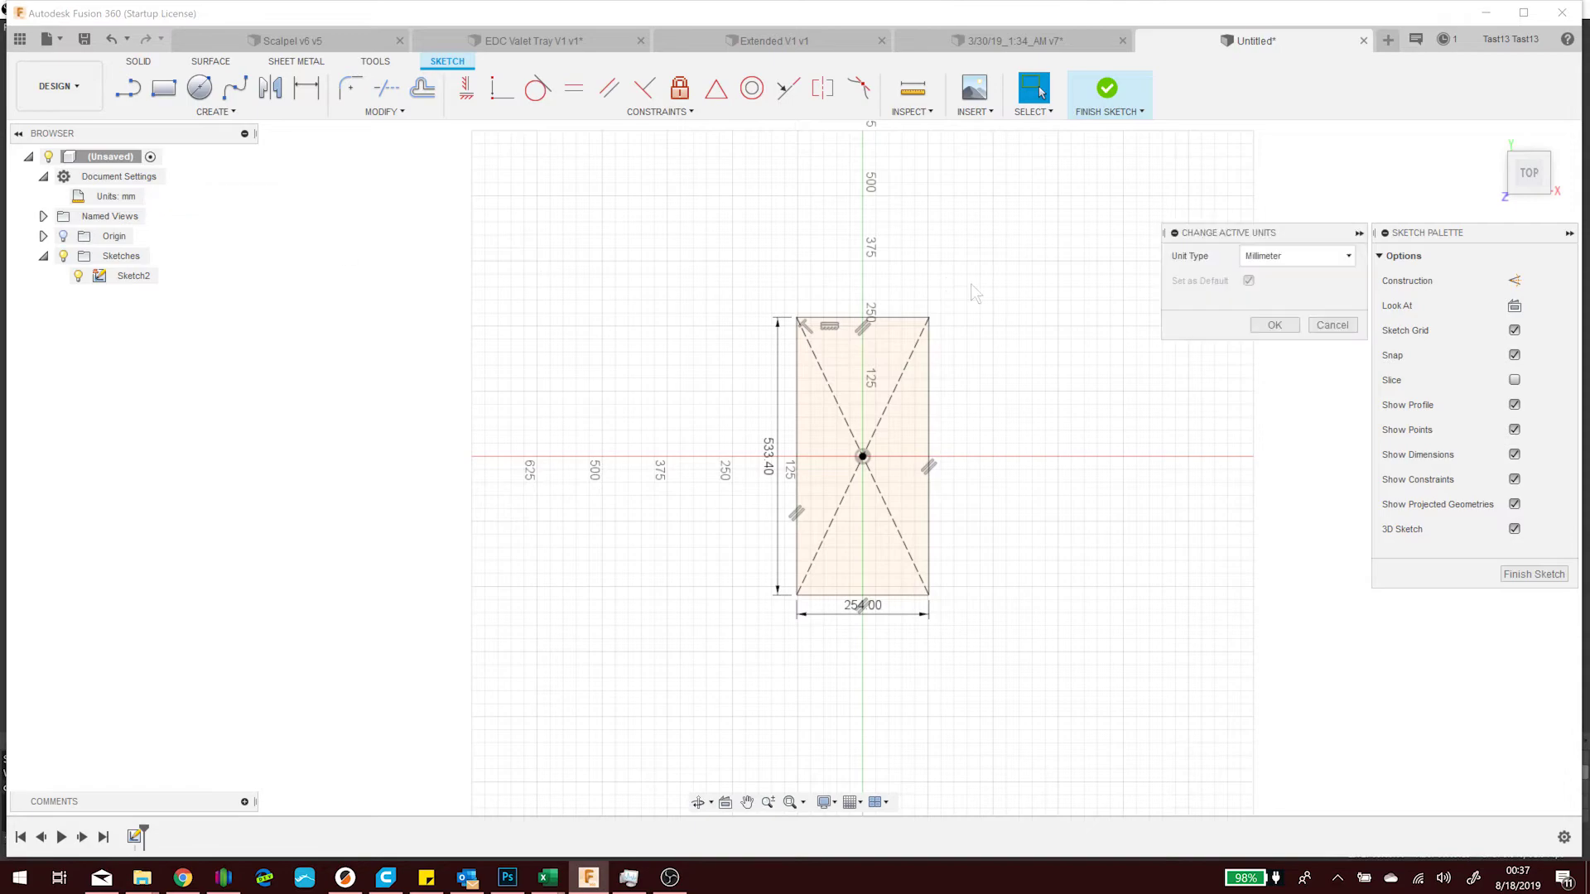
{"action": "left_click", "coordinate": [1282, 256]}
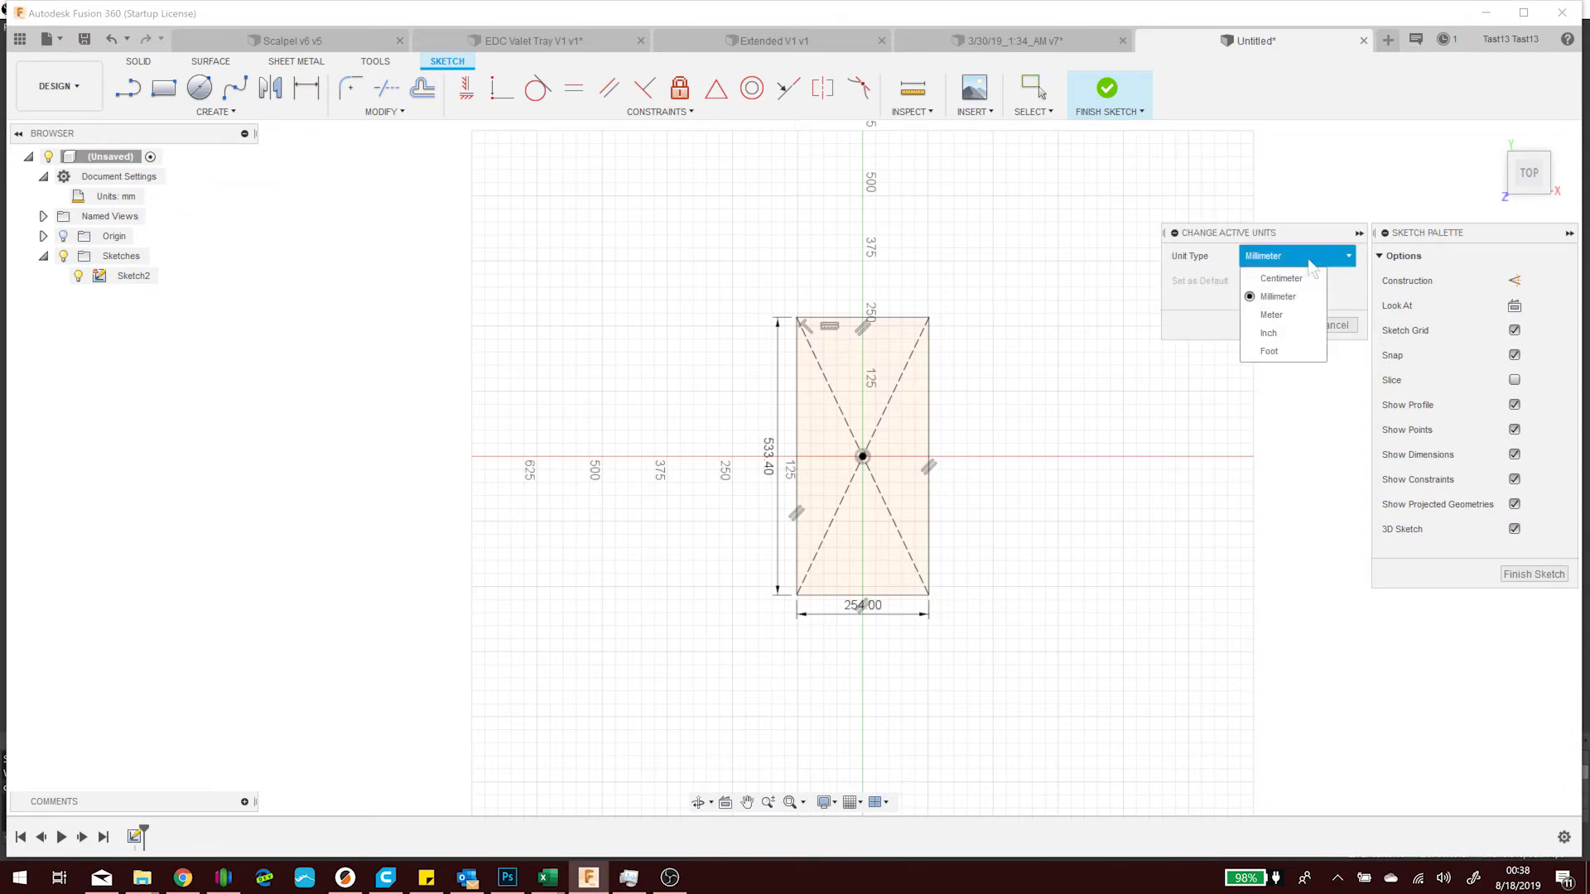
{"action": "left_click", "coordinate": [1306, 329]}
{"action": "left_click", "coordinate": [1261, 327]}
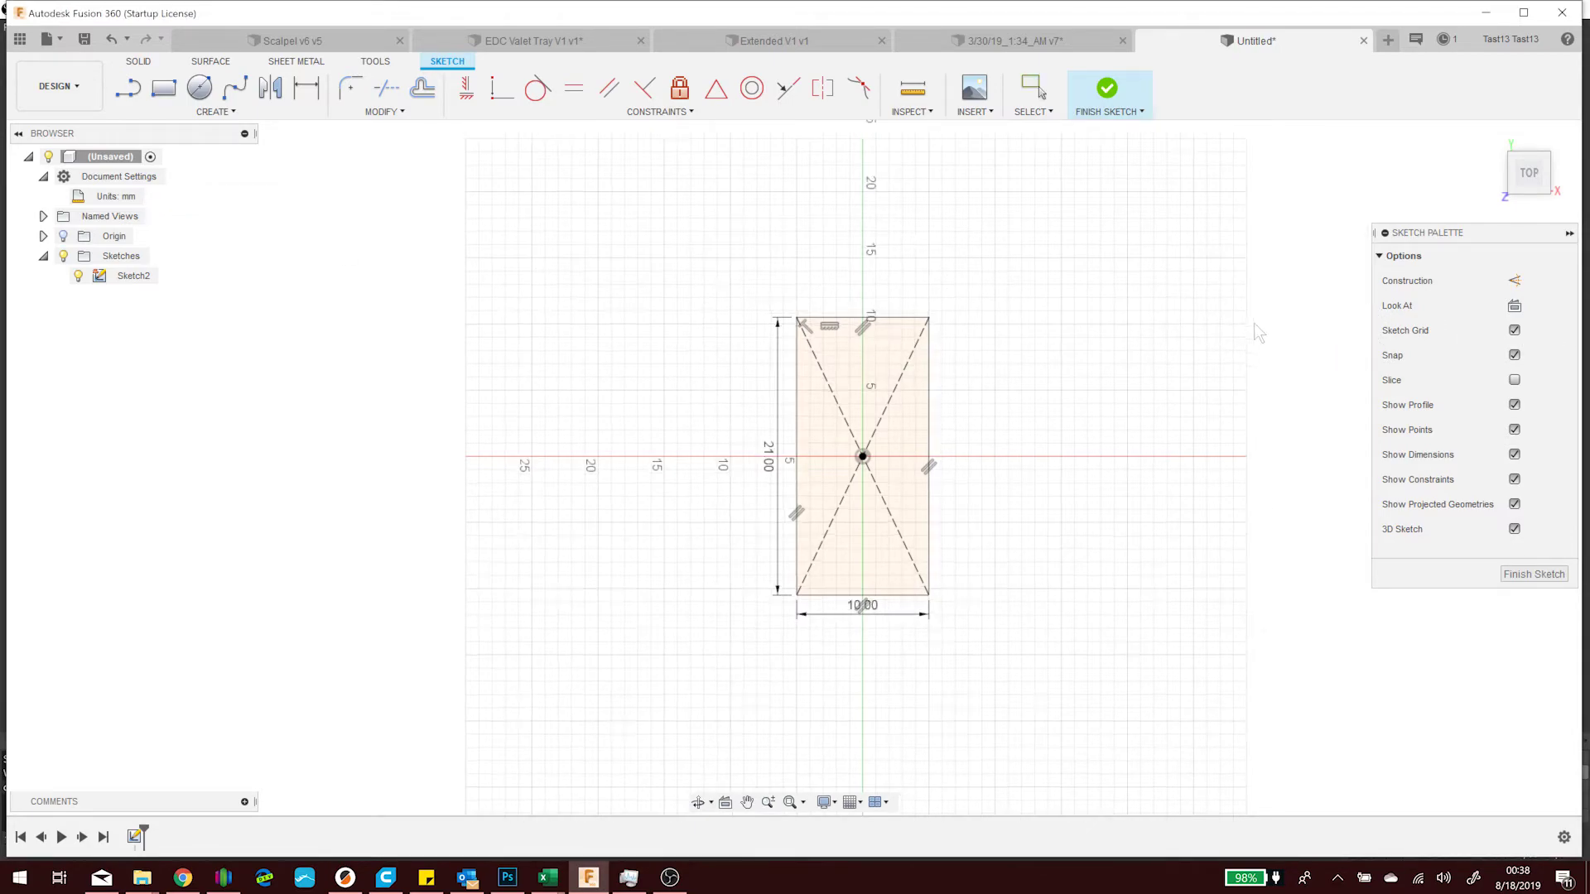
Set the 21.00 in height dimension to 177mm so it reads 7.00 in
{"action": "double_click", "coordinate": [772, 462]}
{"action": "type", "text": "177"}
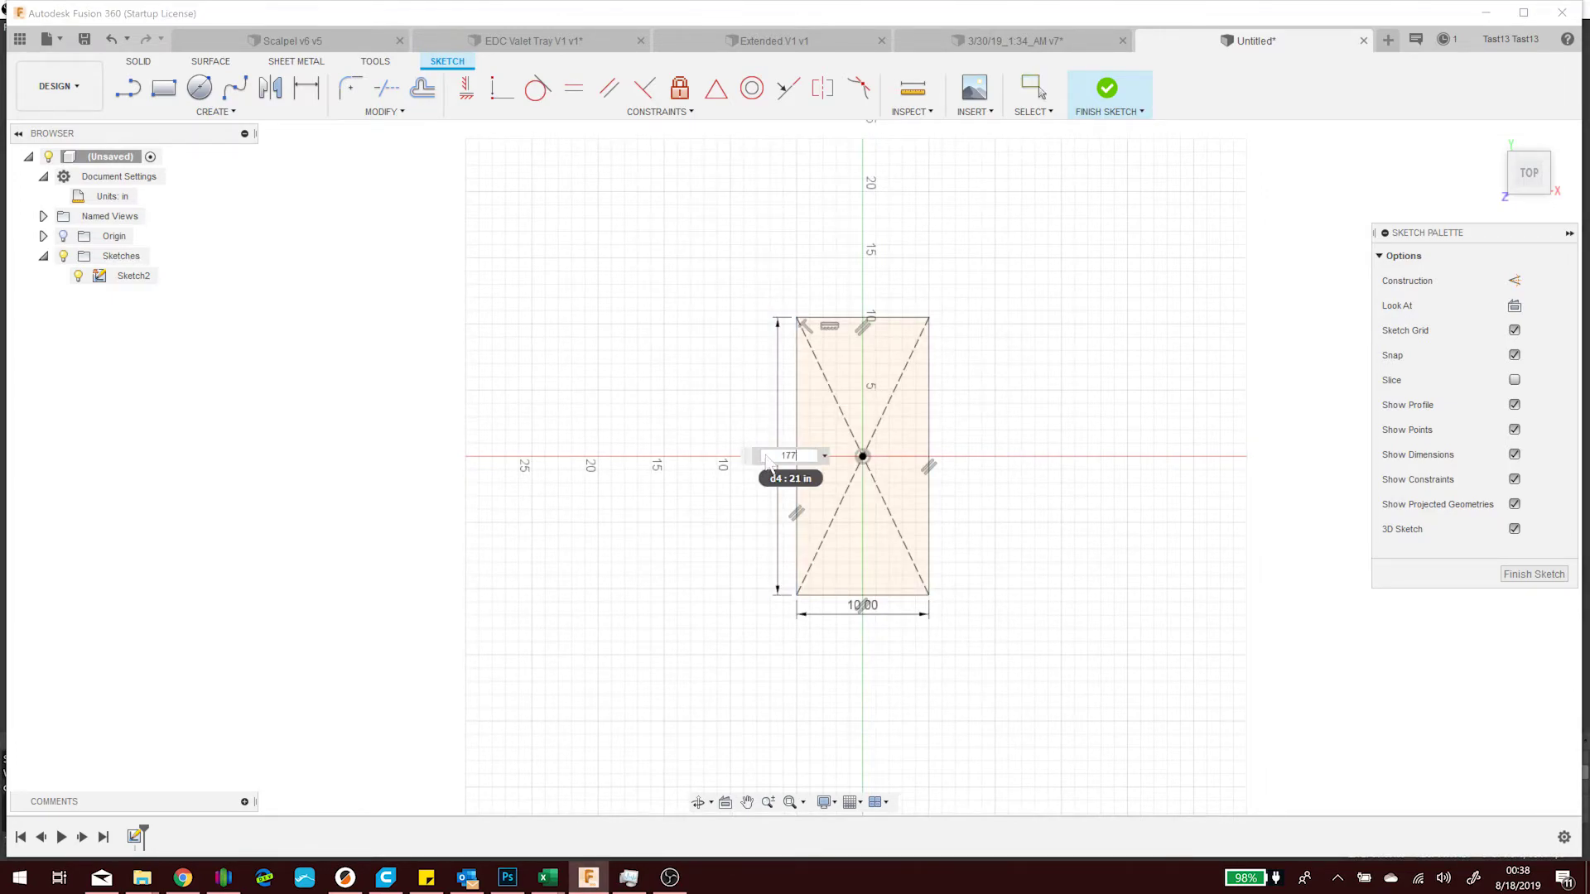
{"action": "type", "text": "mm"}
{"action": "key", "text": "Return"}
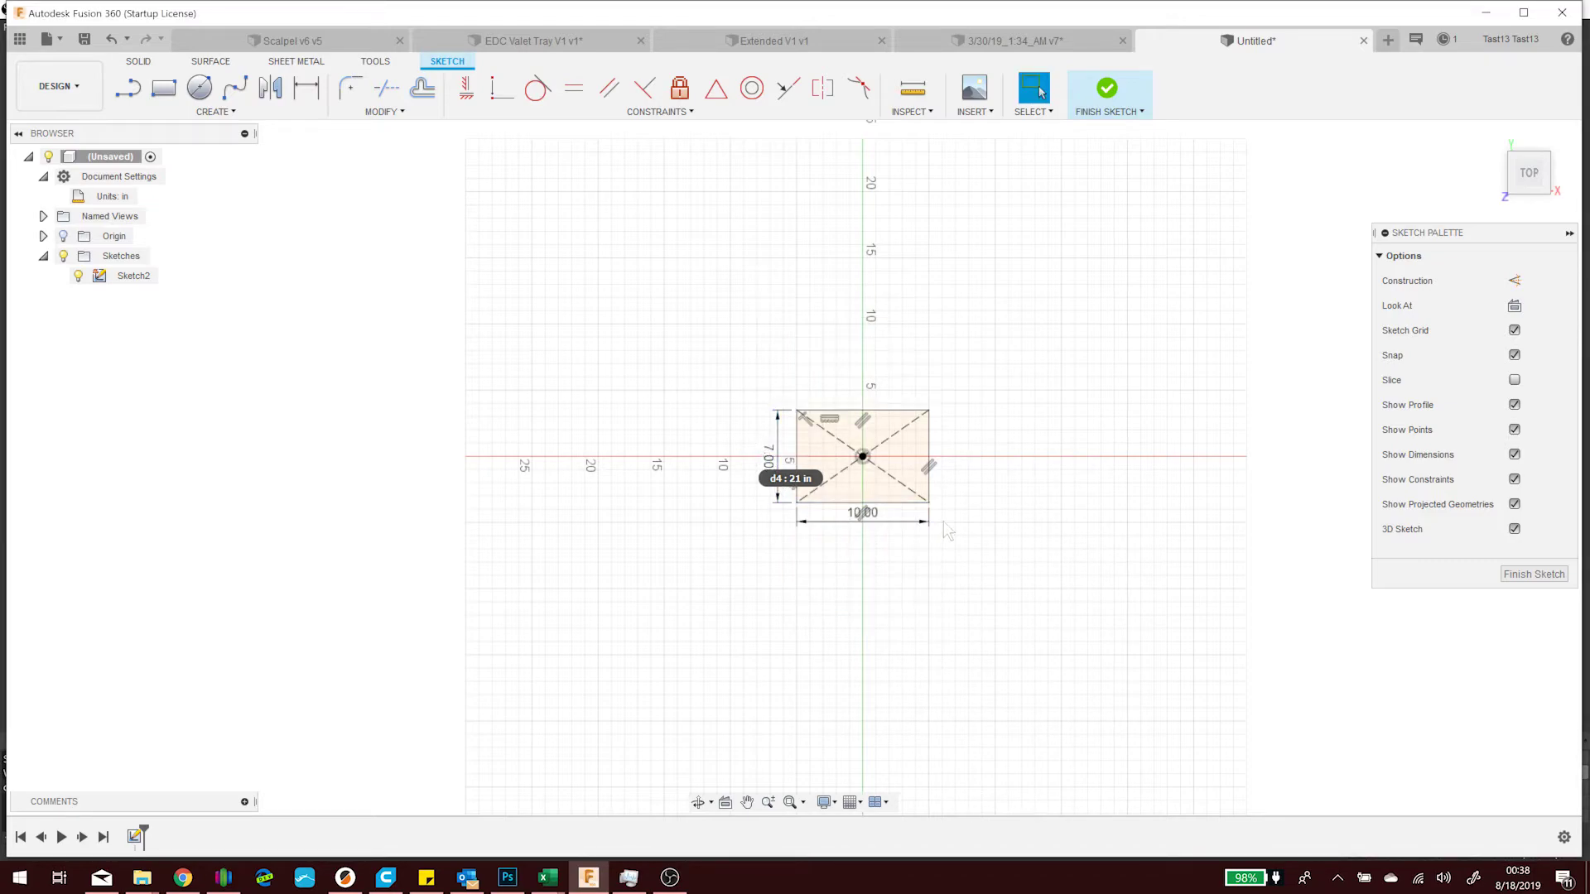
{"action": "scroll", "coordinate": [943, 521], "scroll_direction": "up", "scroll_amount": 3}
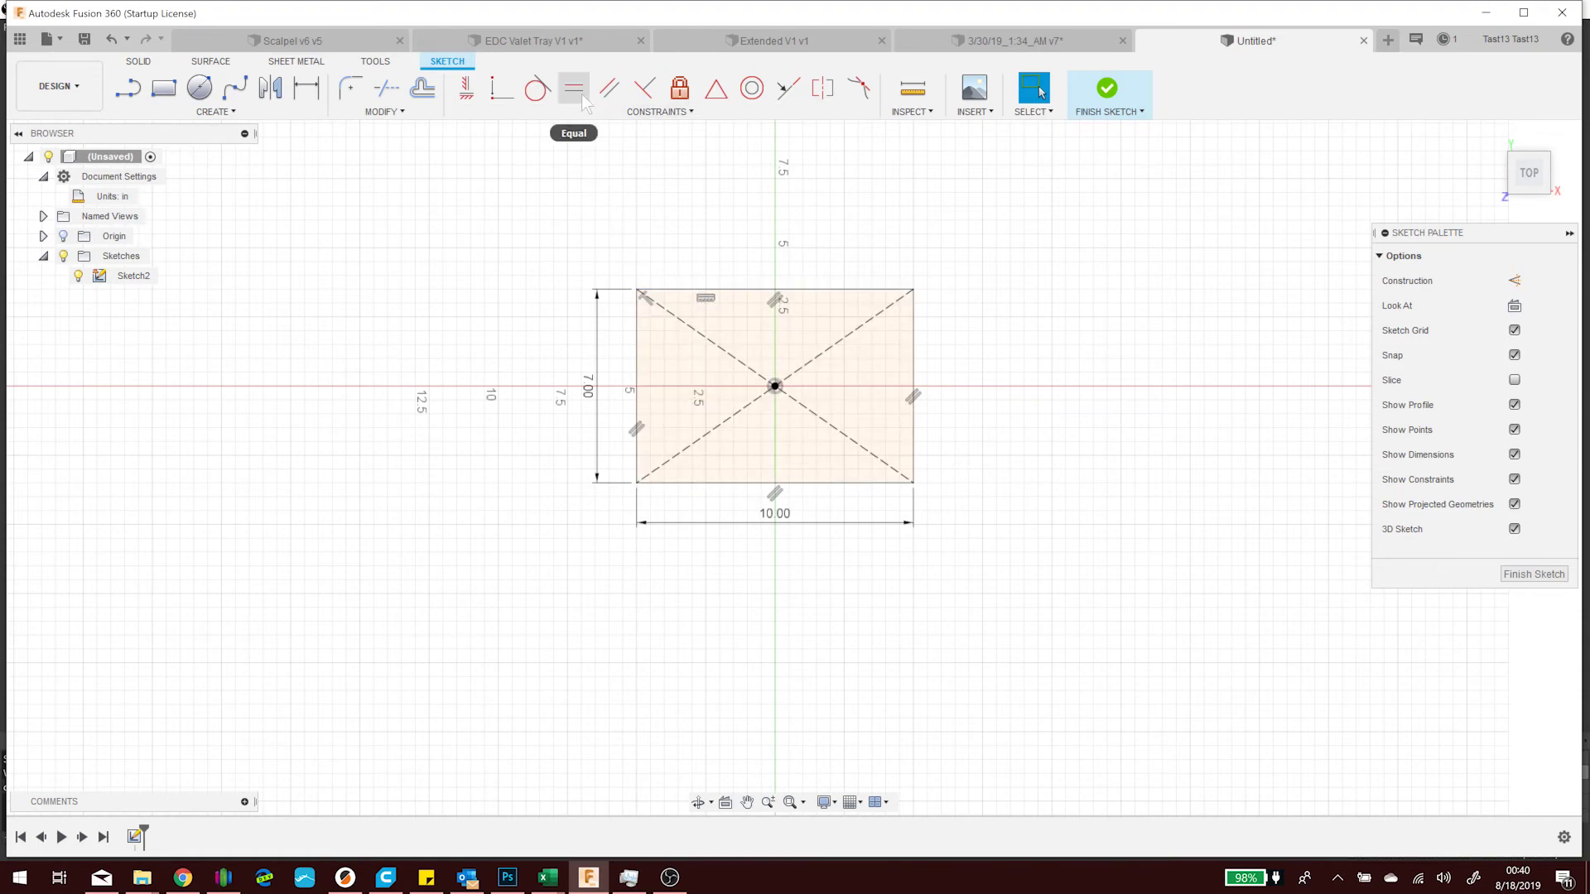
Switch to the EDC Valet Tray V1 design and orbit the tray from front and above
{"action": "left_click", "coordinate": [583, 40]}
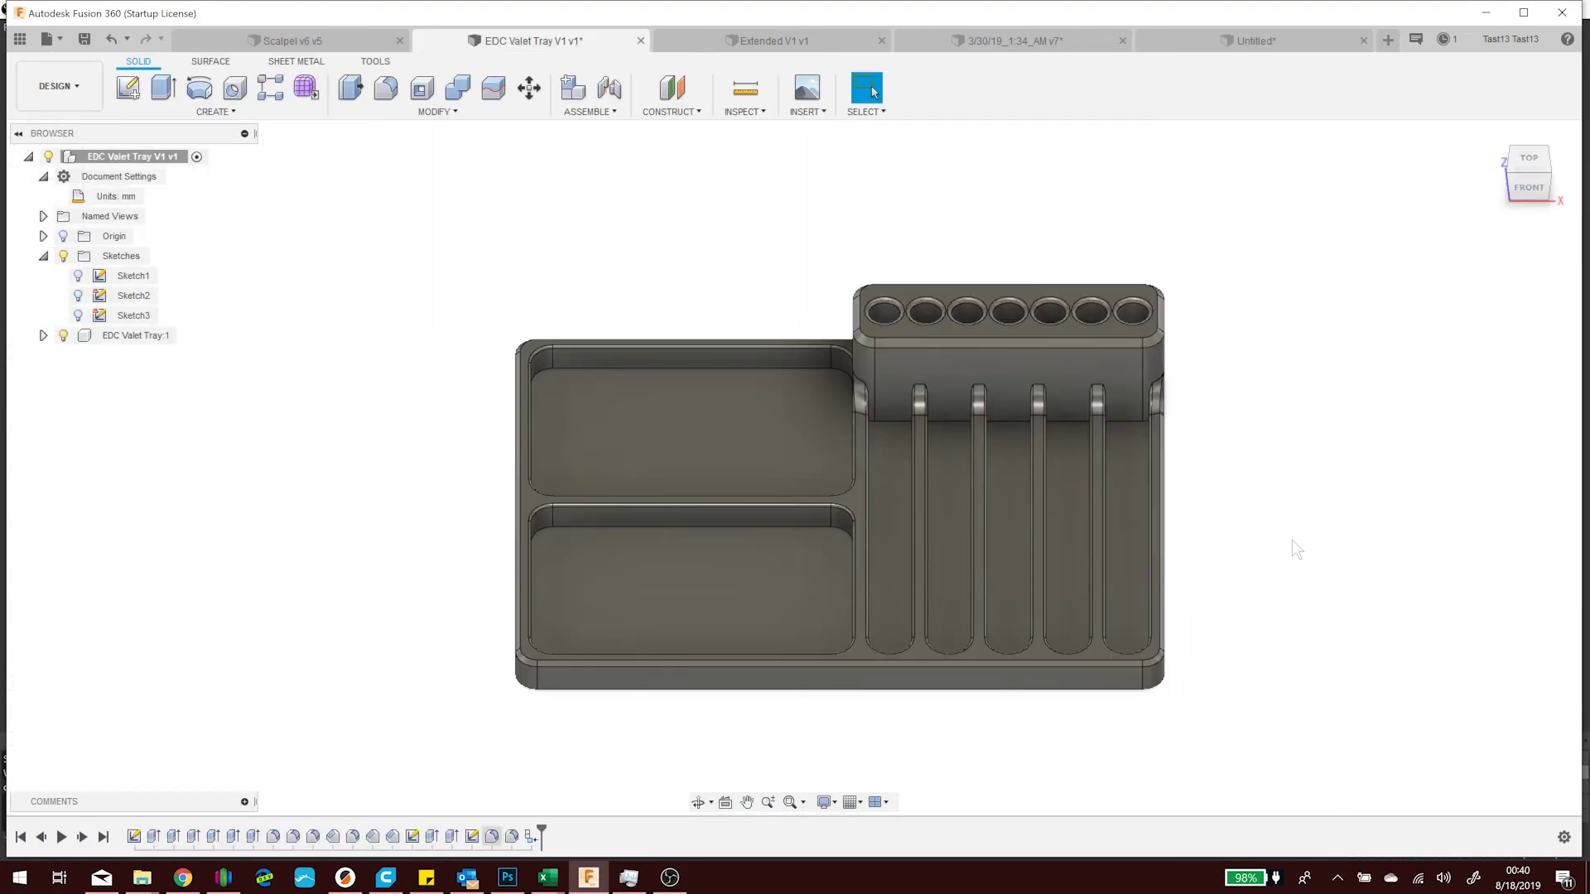
{"action": "middle_click_drag", "start_coordinate": [1293, 540], "coordinate": [1292, 493], "text": "shift"}
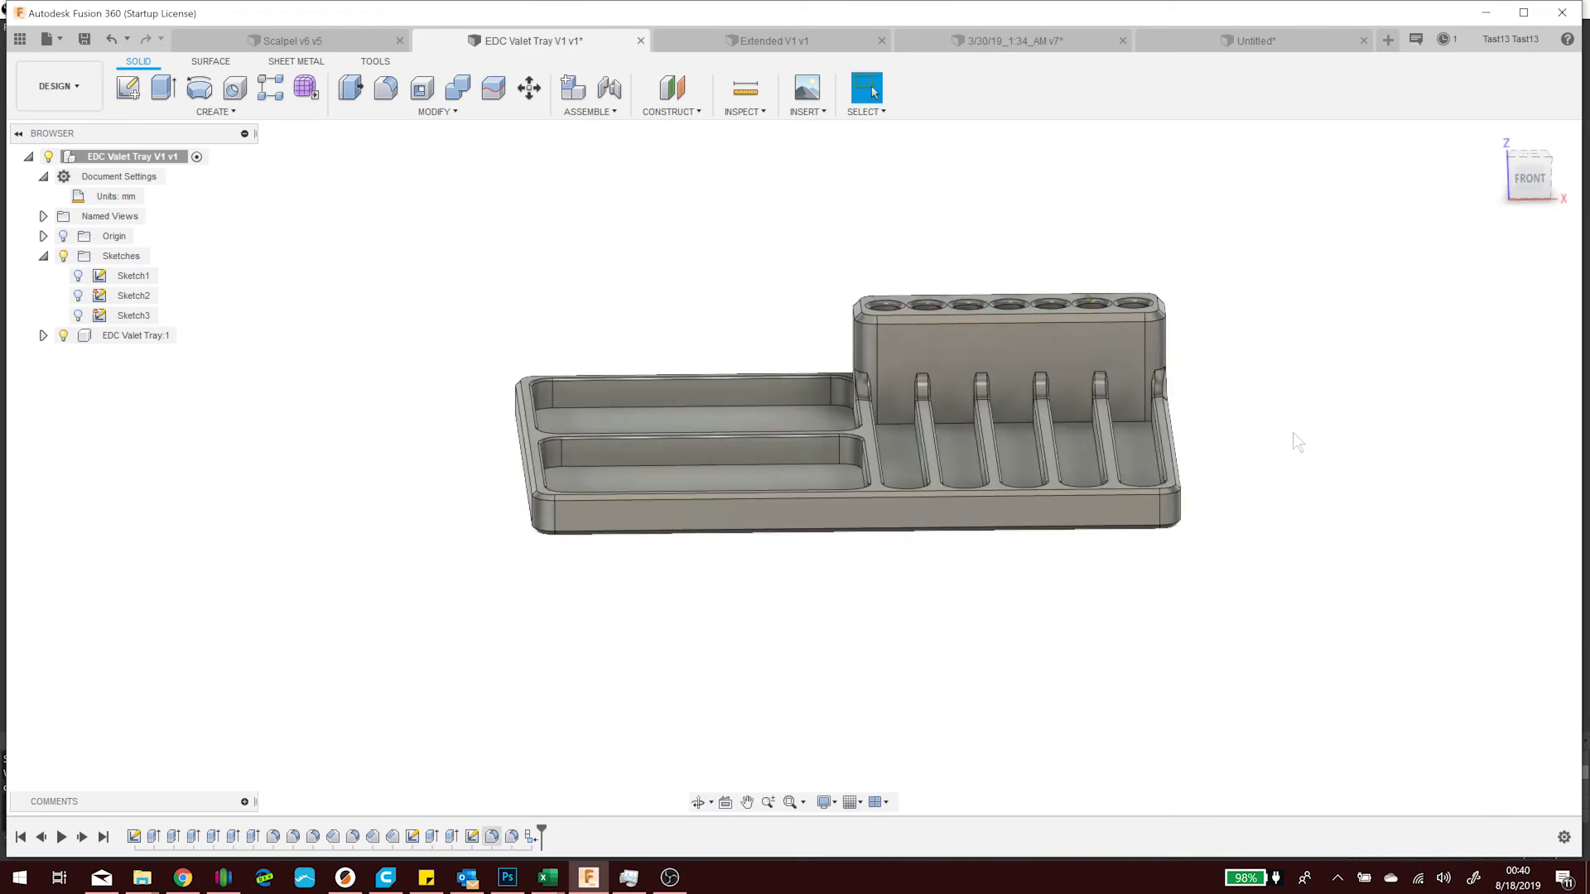
{"action": "middle_click_drag", "start_coordinate": [1291, 434], "coordinate": [1397, 458], "text": "shift"}
{"action": "scroll", "coordinate": [1315, 432], "scroll_direction": "up", "scroll_amount": 3}
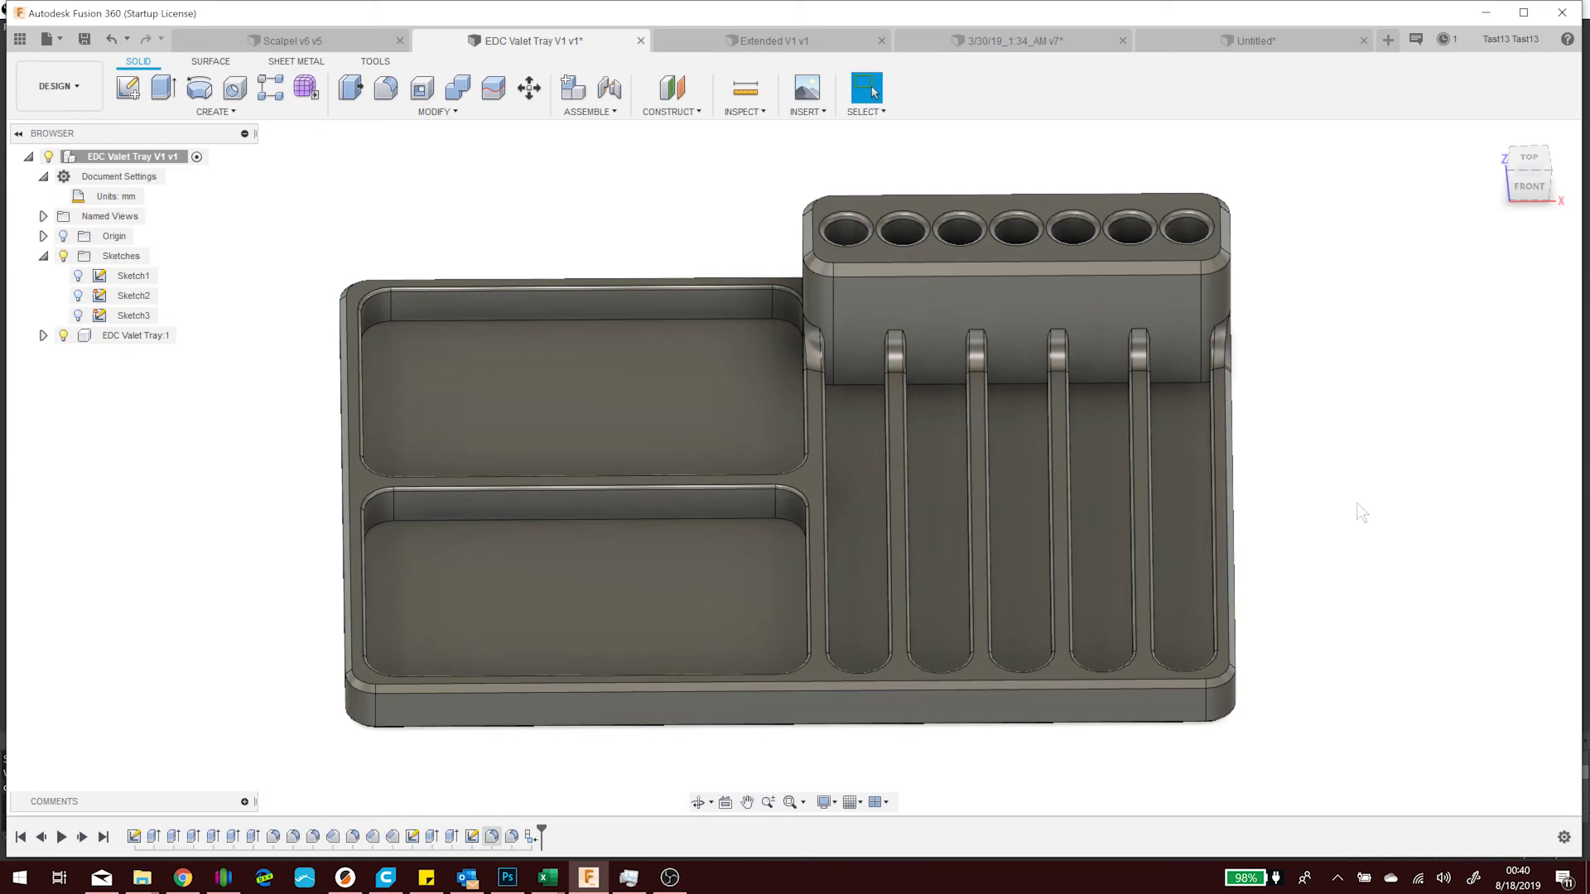
{"action": "mouse_move", "coordinate": [1357, 569]}
{"action": "middle_mouse_down", "text": "shift"}
{"action": "mouse_move", "coordinate": [1353, 524]}
{"action": "mouse_move", "coordinate": [1302, 507]}
{"action": "mouse_move", "coordinate": [1379, 518]}
{"action": "mouse_move", "coordinate": [1349, 521]}
{"action": "mouse_move", "coordinate": [1355, 551]}
{"action": "middle_mouse_up", "text": "shift"}
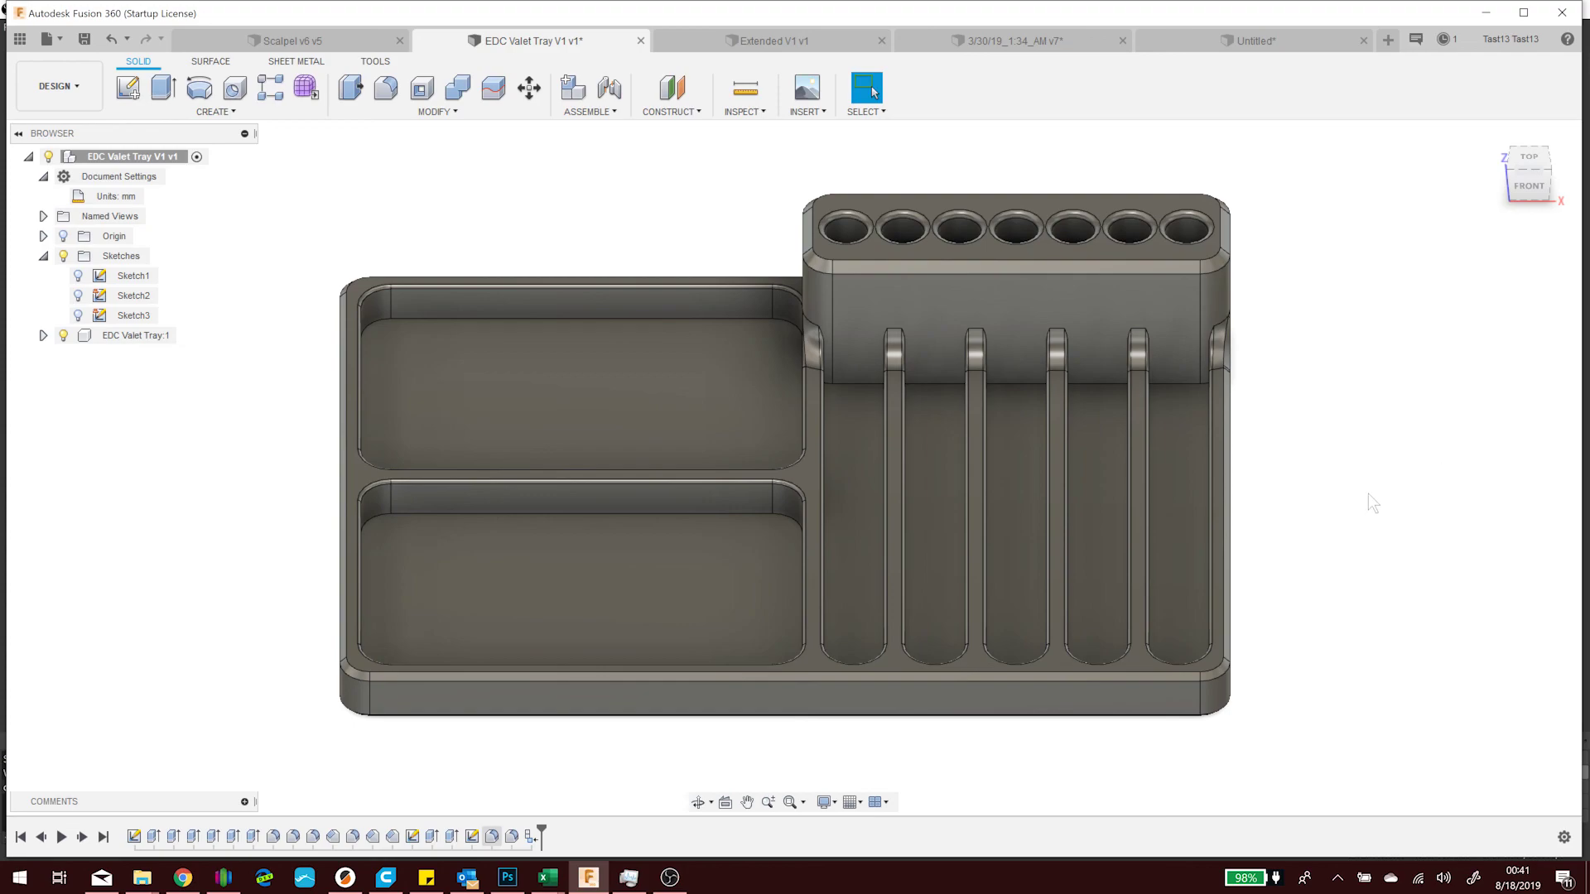
{"action": "mouse_move", "coordinate": [1382, 522]}
{"action": "middle_mouse_down", "text": "shift"}
{"action": "mouse_move", "coordinate": [1389, 464]}
{"action": "mouse_move", "coordinate": [1377, 515]}
{"action": "middle_mouse_up", "text": "shift"}
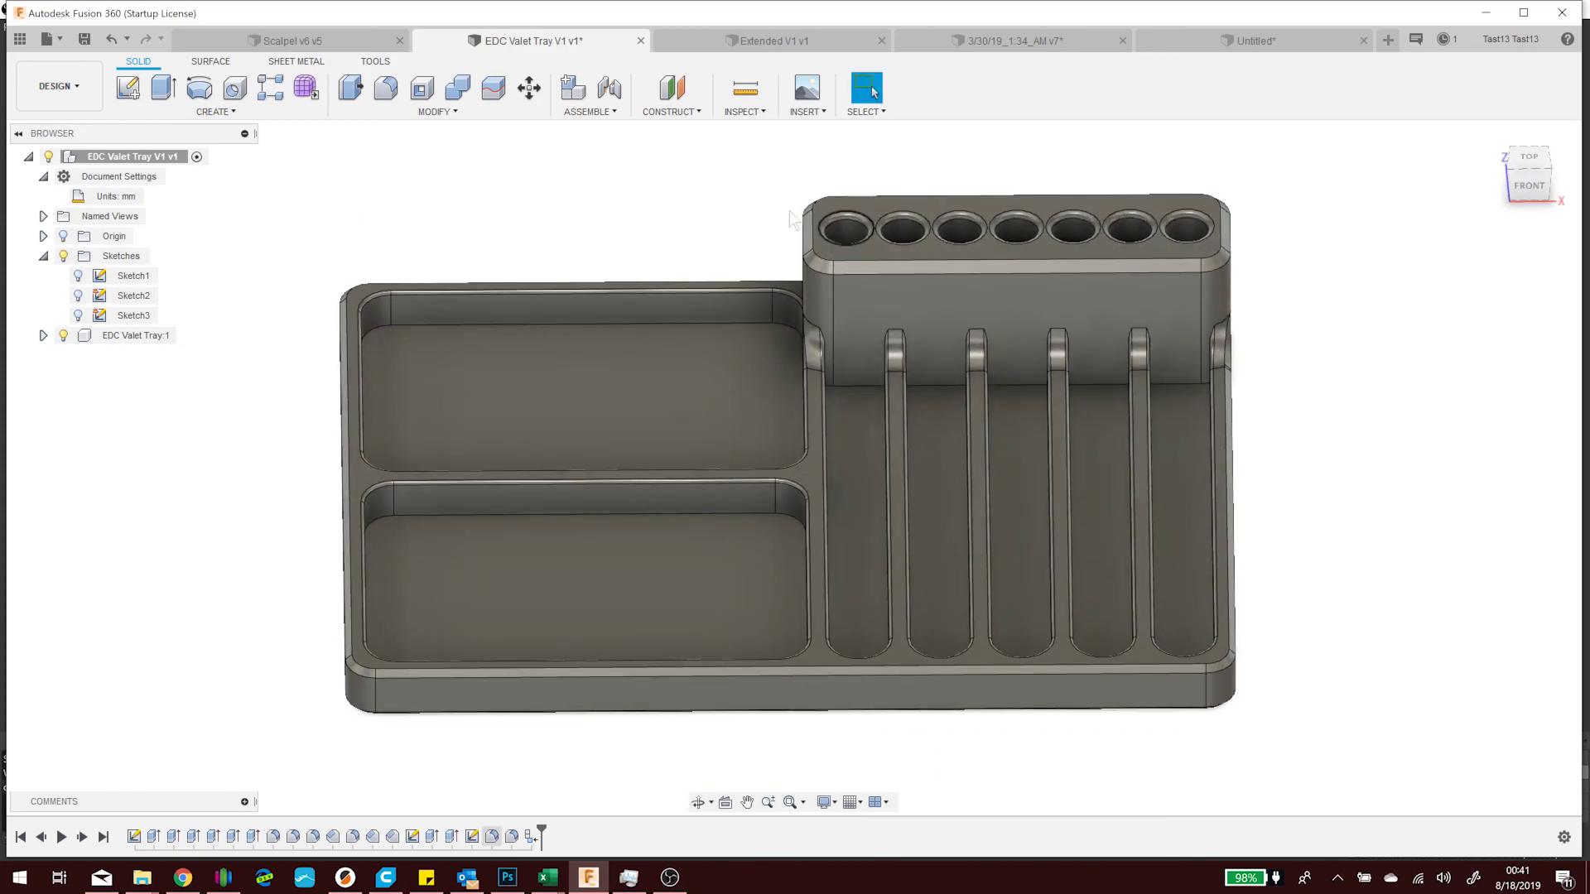